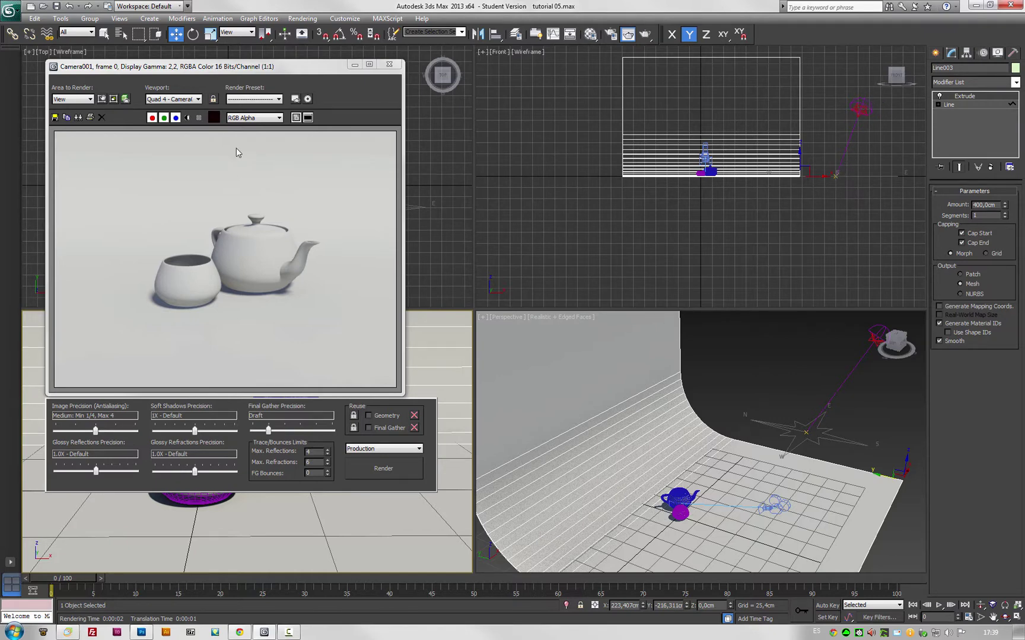
Clone the camera render into a separate window, close the original render window and bring the clone into view
{"action": "left_click", "coordinate": [78, 117]}
{"action": "mouse_move", "coordinate": [952, 190]}
{"action": "left_mouse_down"}
{"action": "mouse_move", "coordinate": [723, 186]}
{"action": "mouse_move", "coordinate": [692, 552]}
{"action": "mouse_move", "coordinate": [708, 611]}
{"action": "left_mouse_up"}
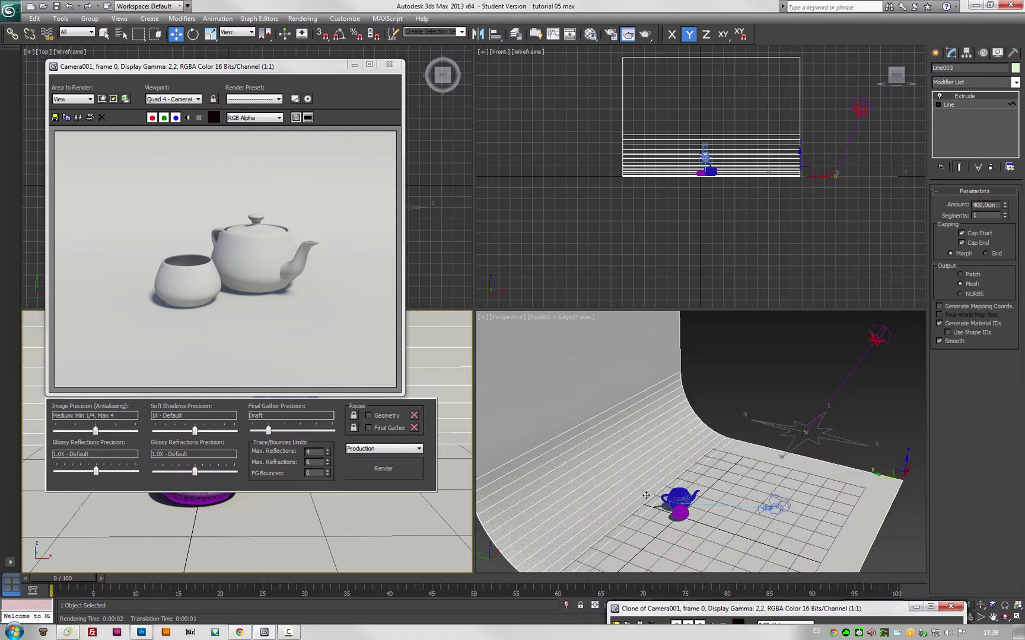
{"action": "left_click", "coordinate": [389, 64]}
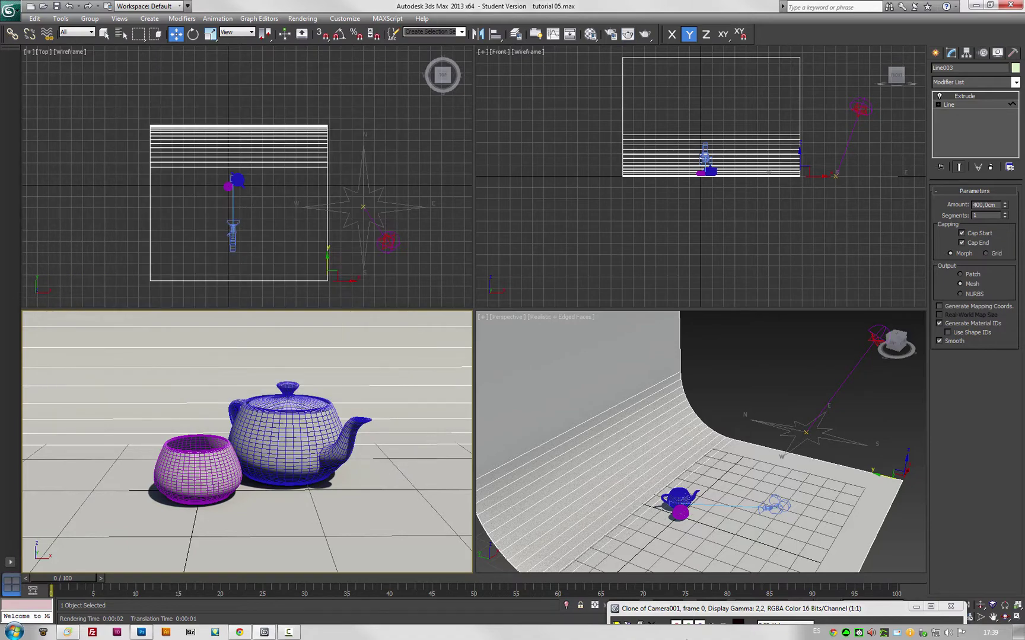
{"action": "left_click_drag", "start_coordinate": [748, 611], "coordinate": [625, 263]}
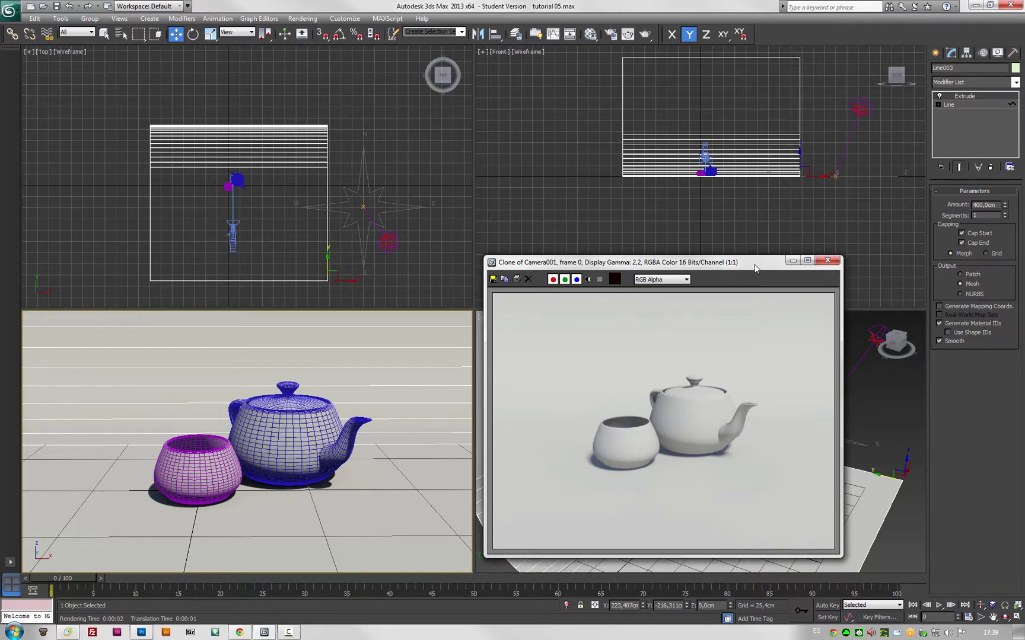
Select the Daylight system and set its mr Sun multiplier to 1,8 and its mr Sky multiplier to 2,2
{"action": "left_click", "coordinate": [861, 108]}
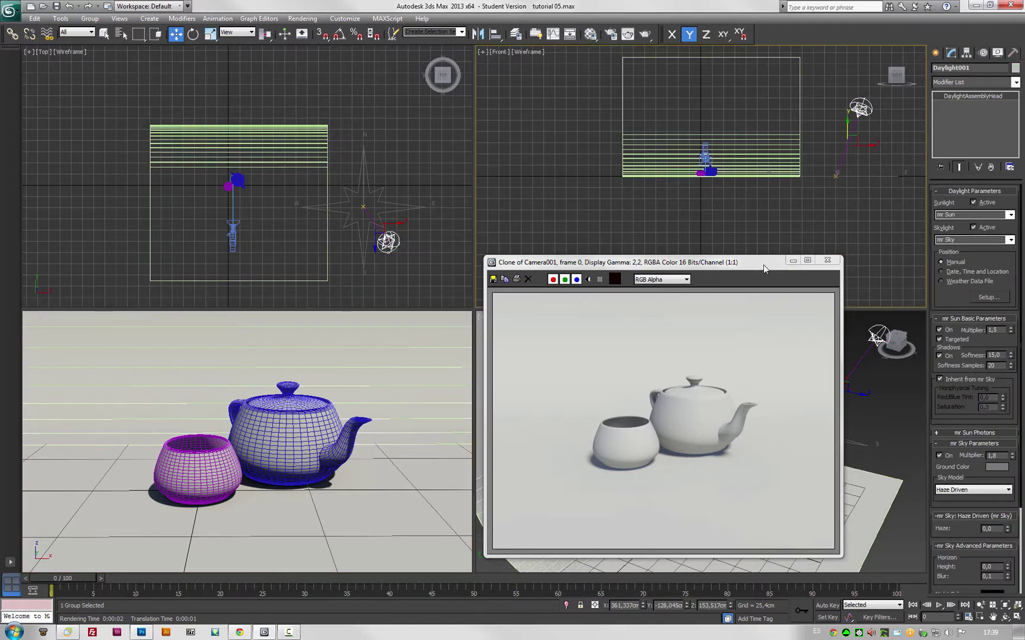
{"action": "left_click_drag", "start_coordinate": [764, 264], "coordinate": [686, 604]}
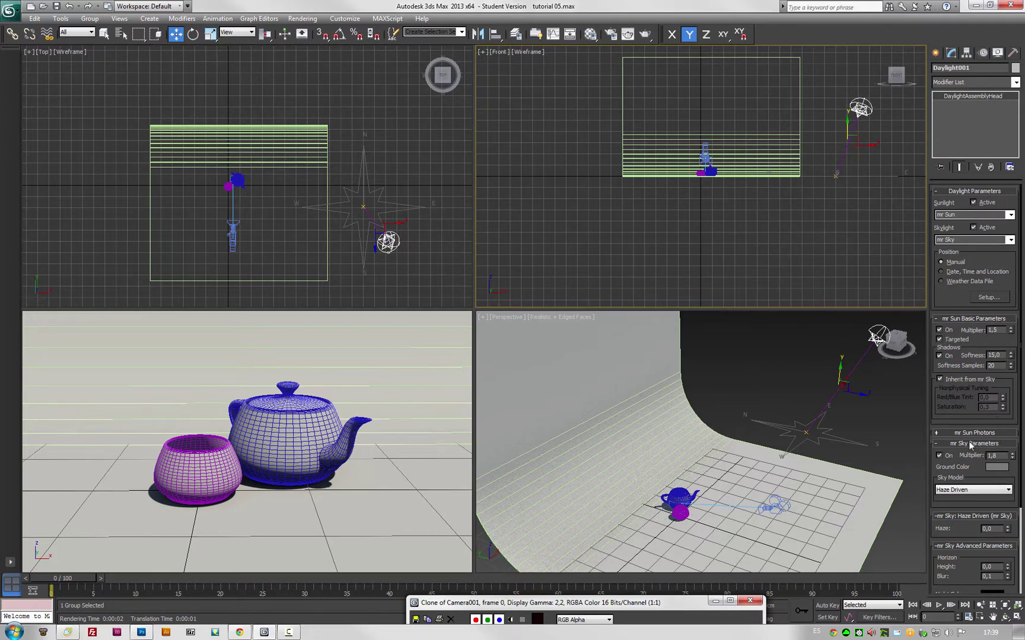
{"action": "double_click", "coordinate": [993, 330]}
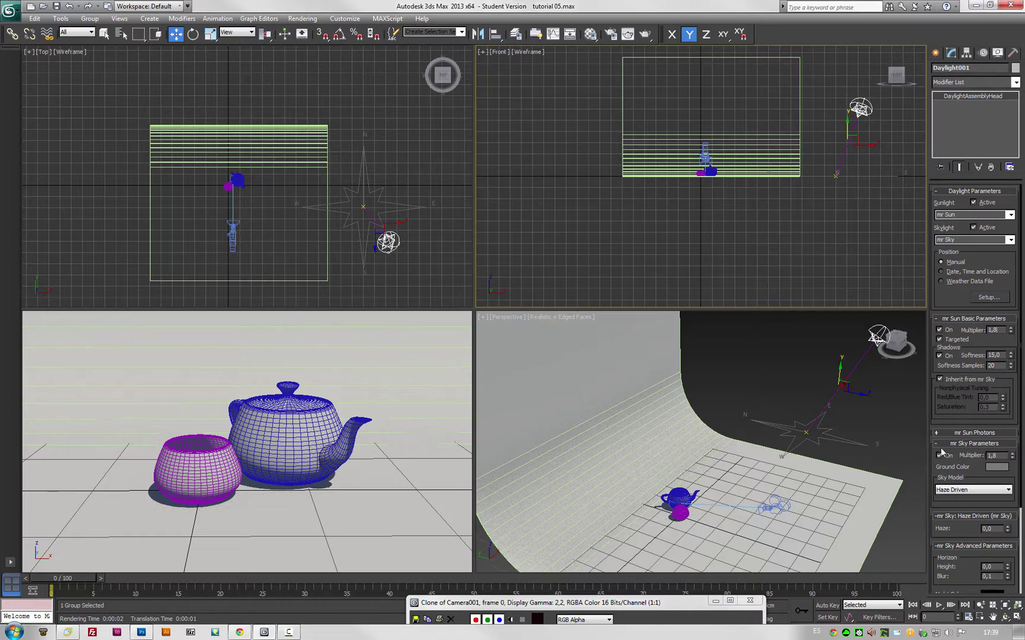
{"action": "left_click_drag", "start_coordinate": [1004, 456], "coordinate": [970, 491]}
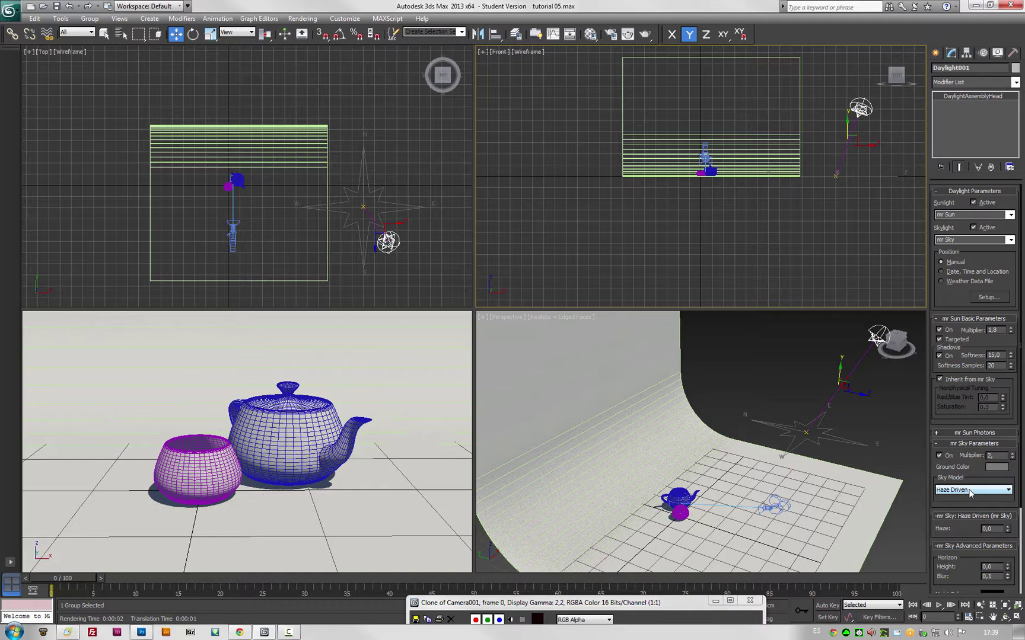
Render the camera view and compare the result side by side with the cloned earlier render
{"action": "right_click", "coordinate": [337, 405]}
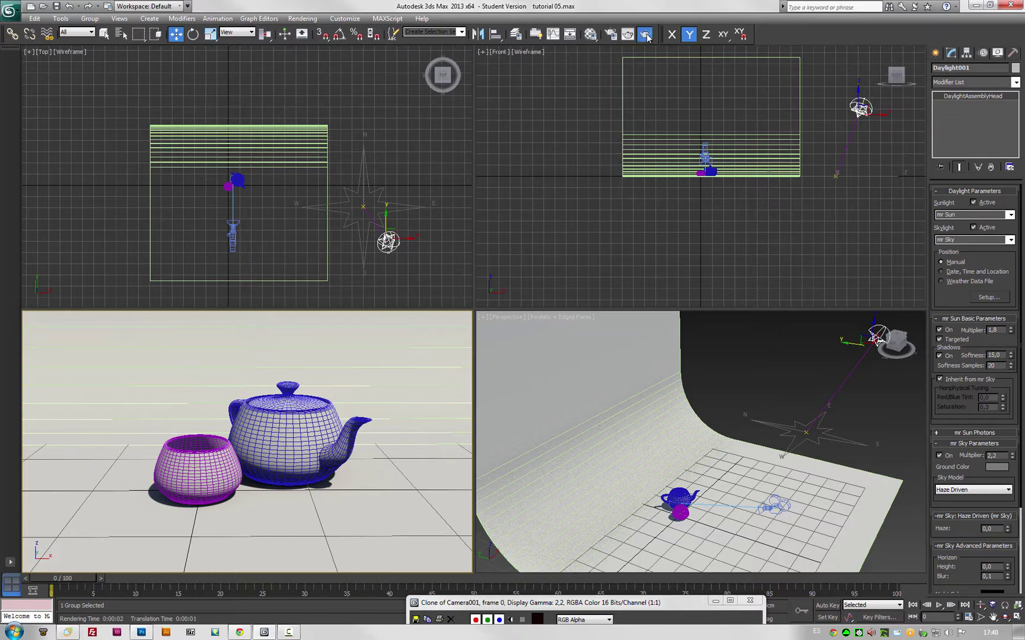
{"action": "left_click", "coordinate": [627, 34]}
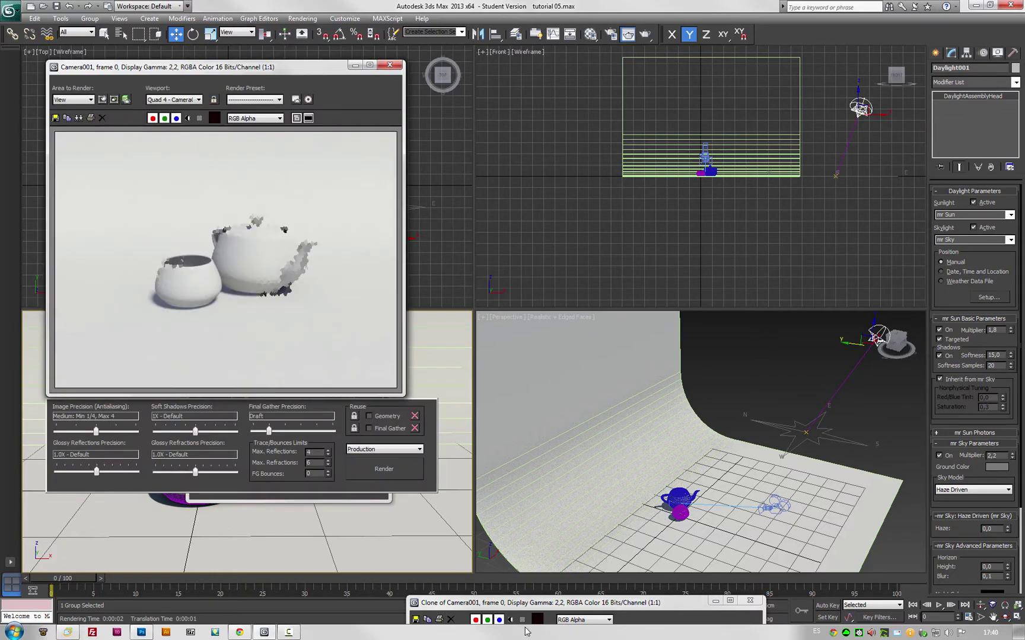
{"action": "mouse_move", "coordinate": [581, 603]}
{"action": "left_mouse_down"}
{"action": "mouse_move", "coordinate": [626, 232]}
{"action": "mouse_move", "coordinate": [571, 94]}
{"action": "left_mouse_up"}
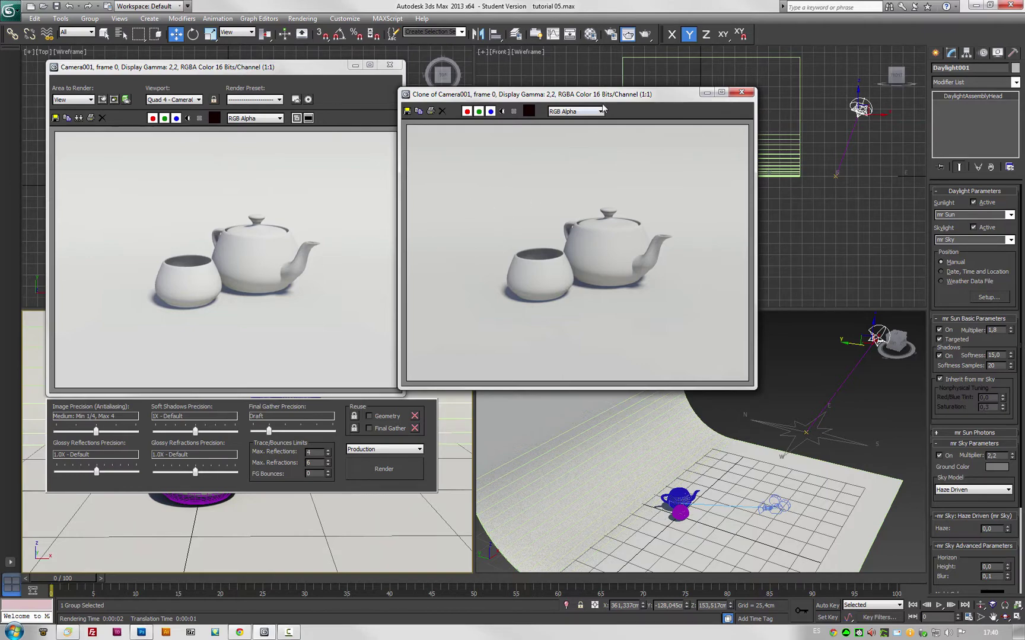
{"action": "left_click", "coordinate": [707, 91]}
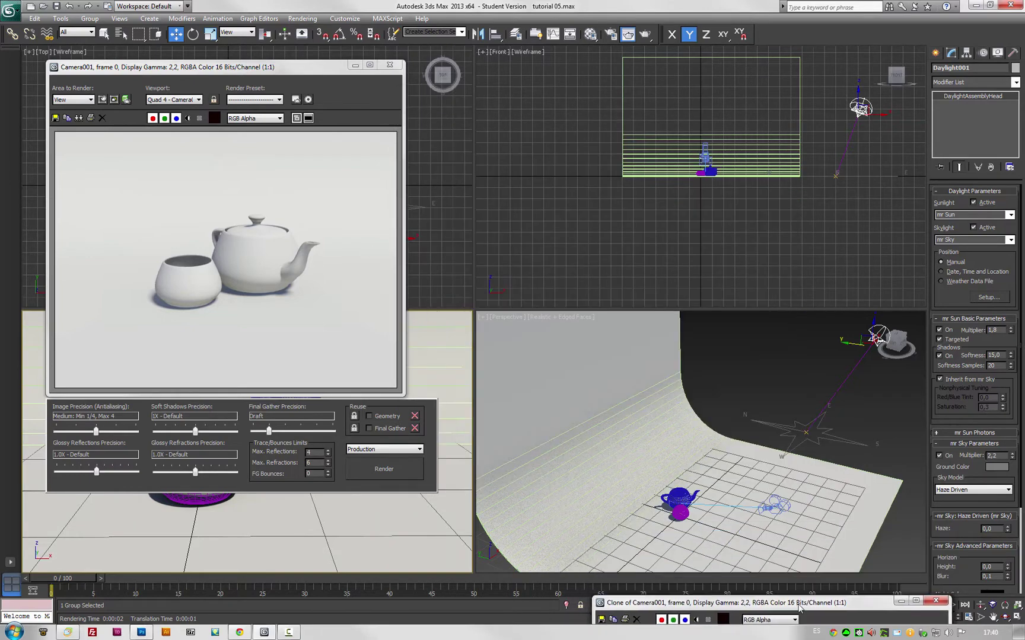
Clone the new render for comparison, park the clone out of the way and close the render window
{"action": "left_click", "coordinate": [73, 118]}
{"action": "mouse_move", "coordinate": [925, 189]}
{"action": "left_mouse_down"}
{"action": "mouse_move", "coordinate": [615, 536]}
{"action": "mouse_move", "coordinate": [567, 611]}
{"action": "left_mouse_up"}
{"action": "left_click", "coordinate": [390, 65]}
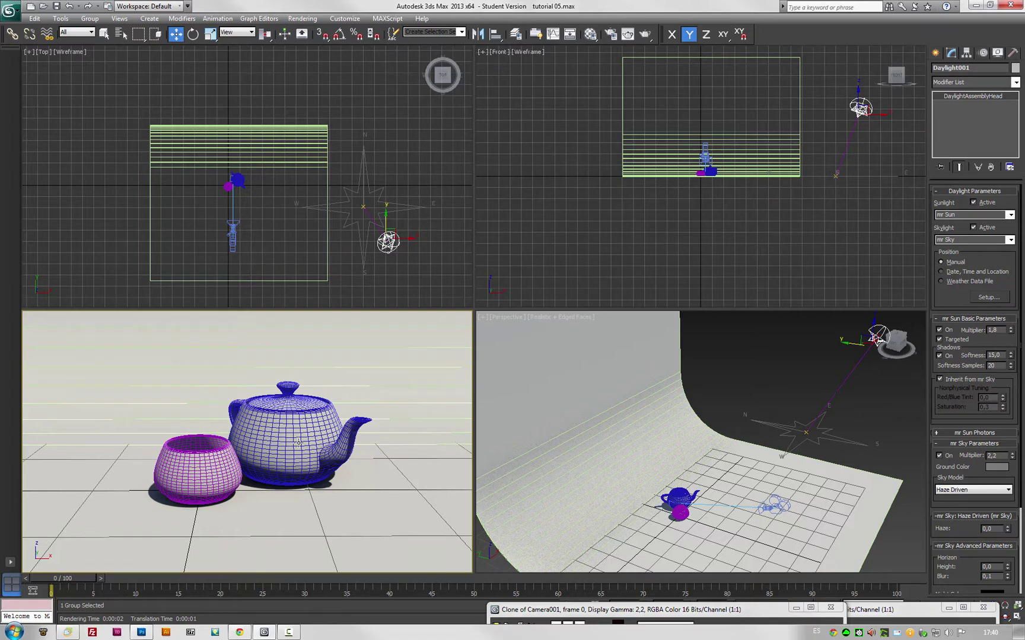
Open the Material Editor, clear the object selection and look through the sample slots
{"action": "left_click", "coordinate": [596, 39]}
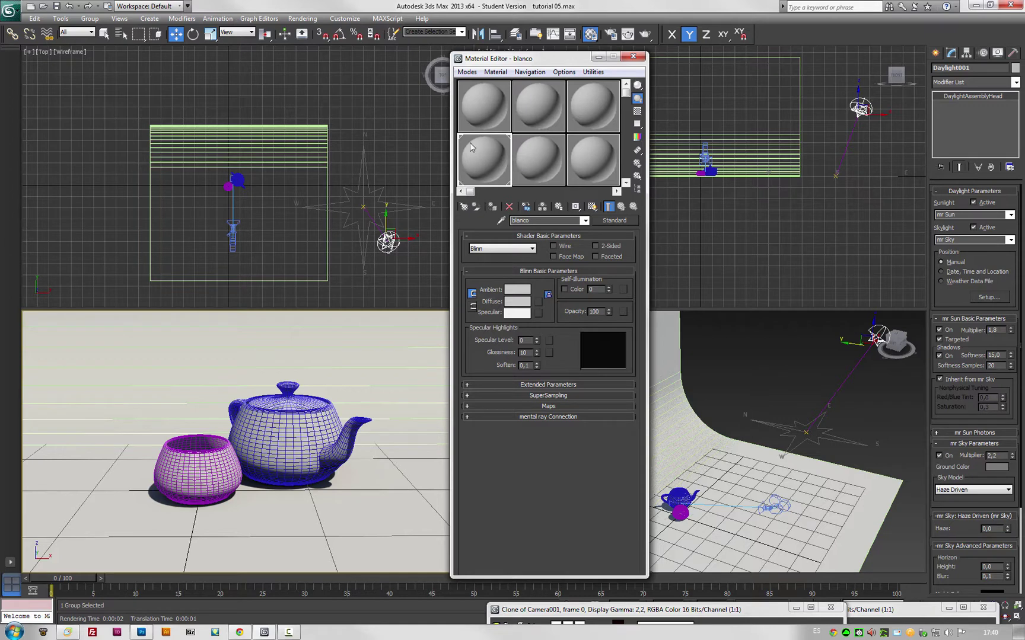
{"action": "left_click", "coordinate": [405, 173]}
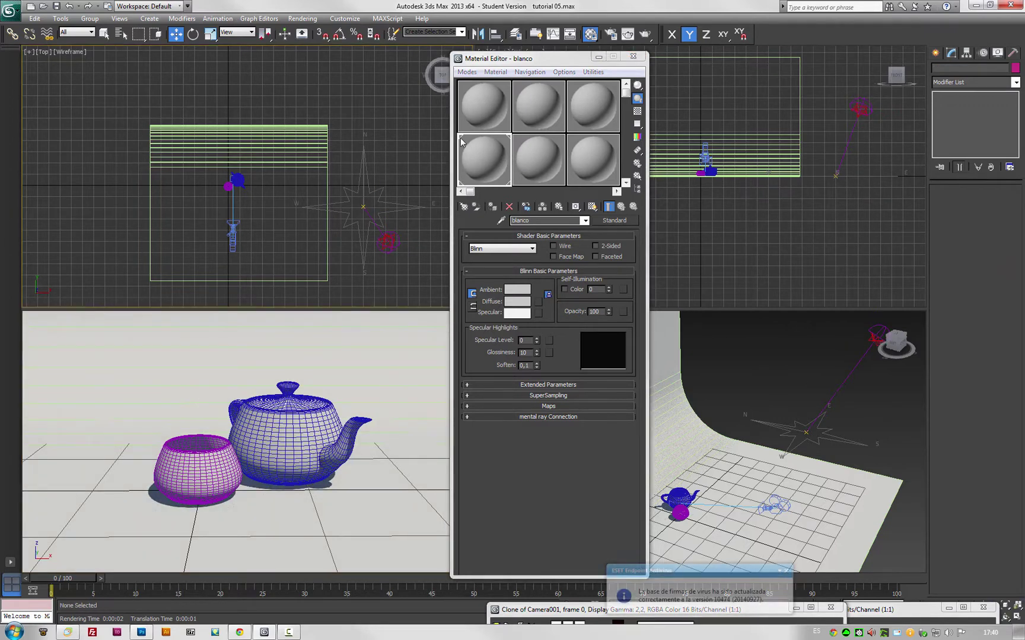
{"action": "left_click", "coordinate": [483, 106]}
{"action": "left_click", "coordinate": [553, 116]}
{"action": "left_click", "coordinate": [552, 156]}
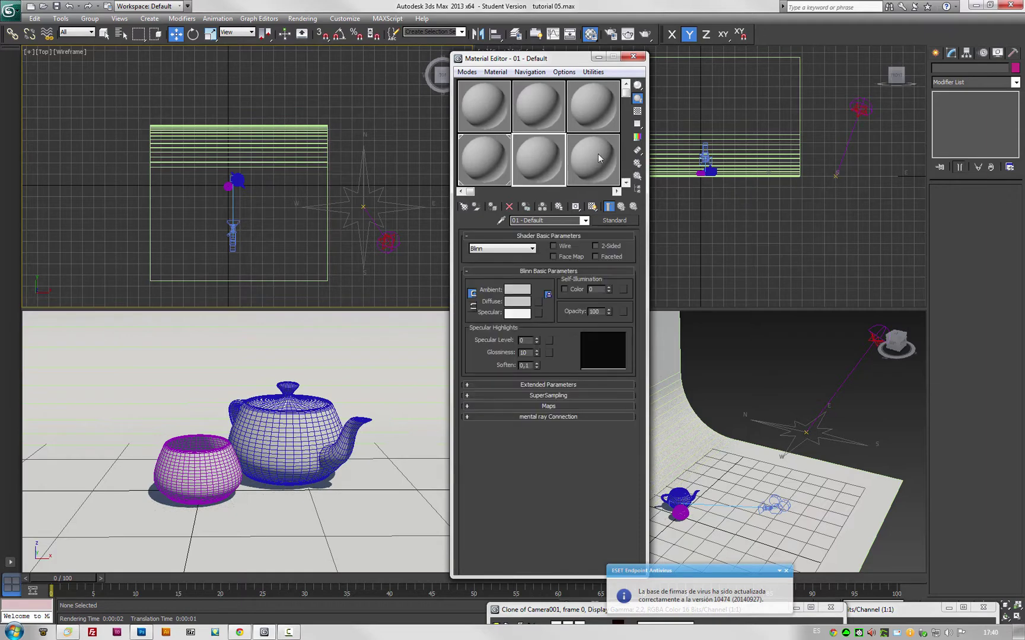
{"action": "left_click", "coordinate": [598, 154]}
{"action": "left_click", "coordinate": [593, 115]}
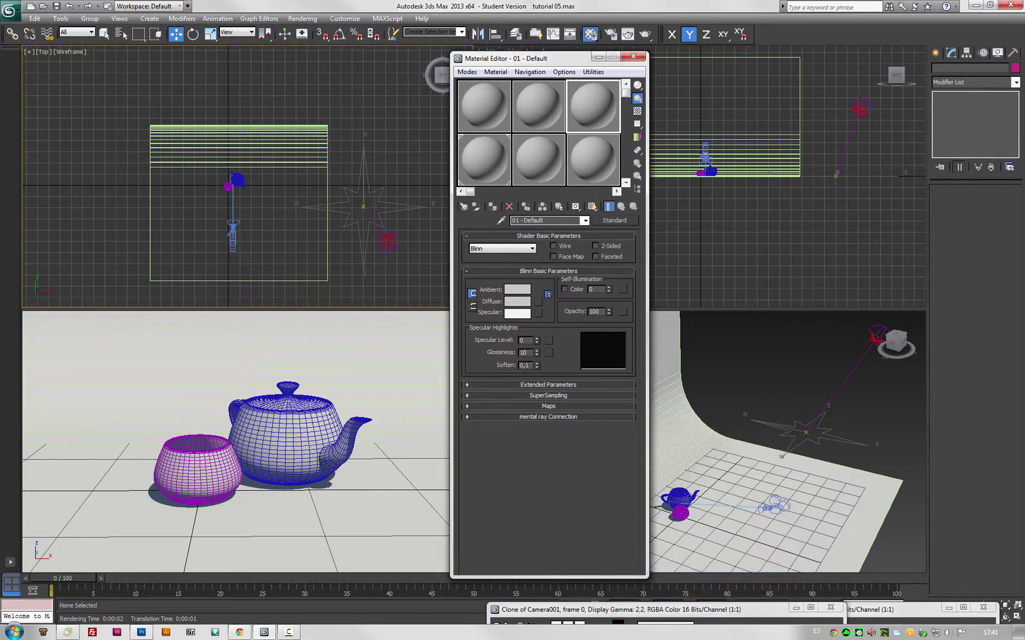
Select the teapot, inspect the material sample slots and clear the object selection
{"action": "left_click", "coordinate": [330, 410]}
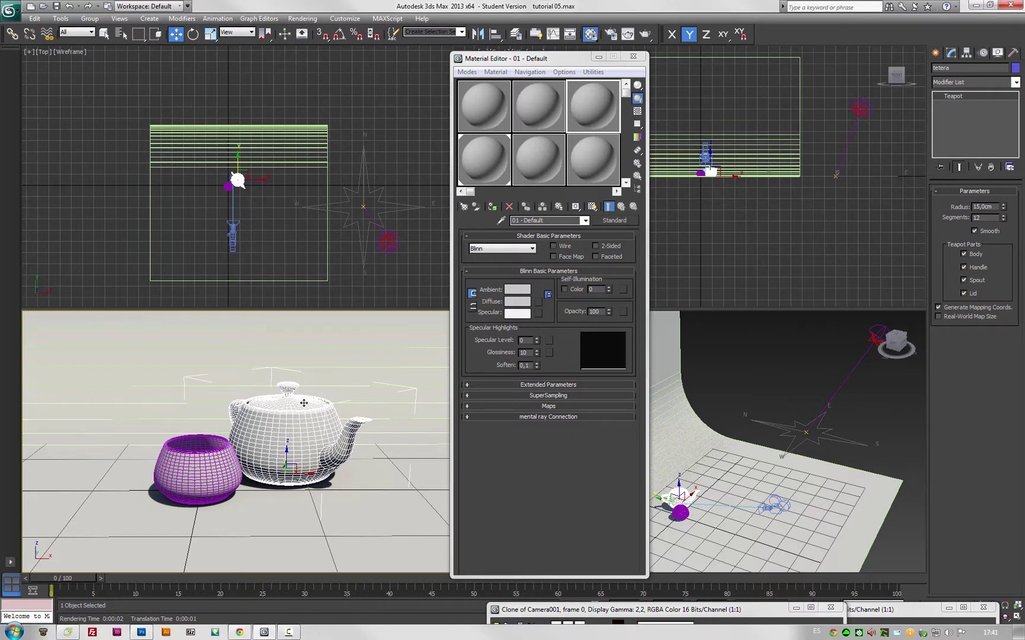
{"action": "left_click", "coordinate": [553, 160]}
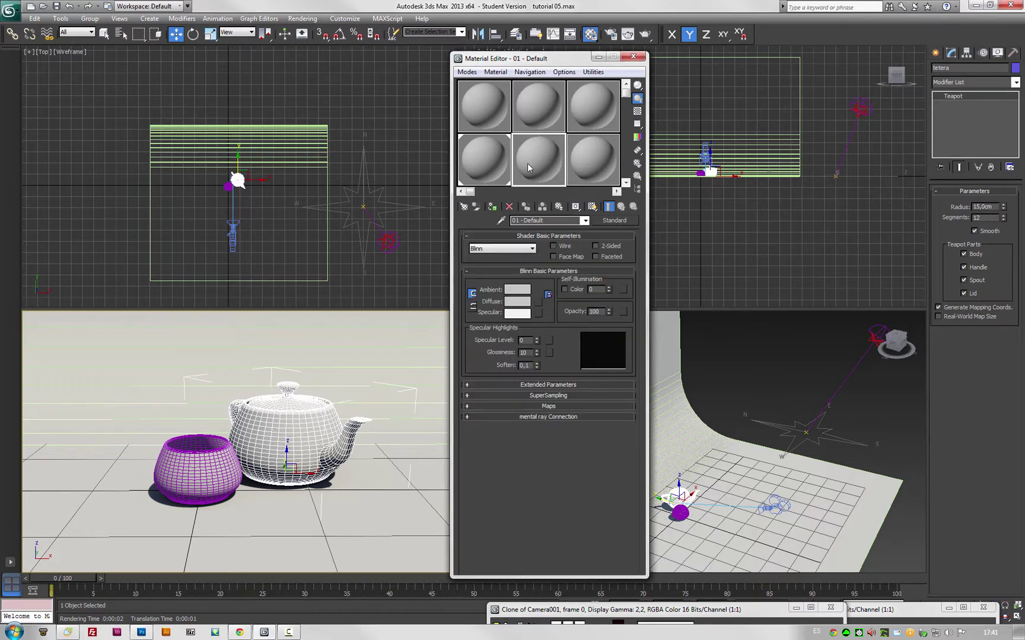
{"action": "left_click", "coordinate": [523, 108]}
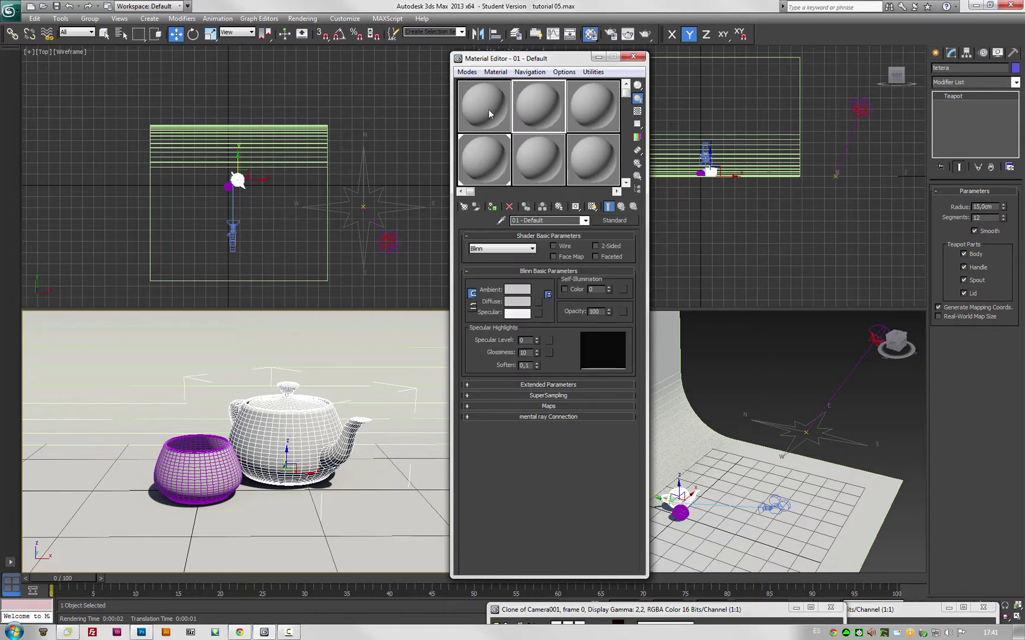
{"action": "left_click", "coordinate": [485, 110]}
{"action": "left_click", "coordinate": [580, 161]}
{"action": "left_click", "coordinate": [586, 128]}
{"action": "left_click", "coordinate": [397, 144]}
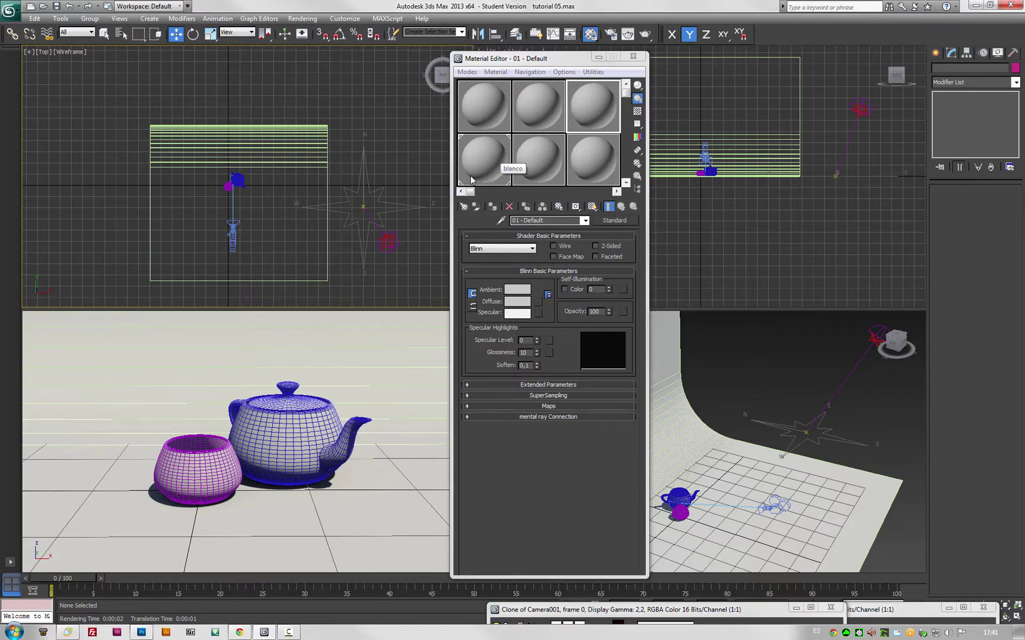
Select the vaso object and change the first sample slot's material type to mental ray Autodesk Wall Paint
{"action": "left_click", "coordinate": [207, 465]}
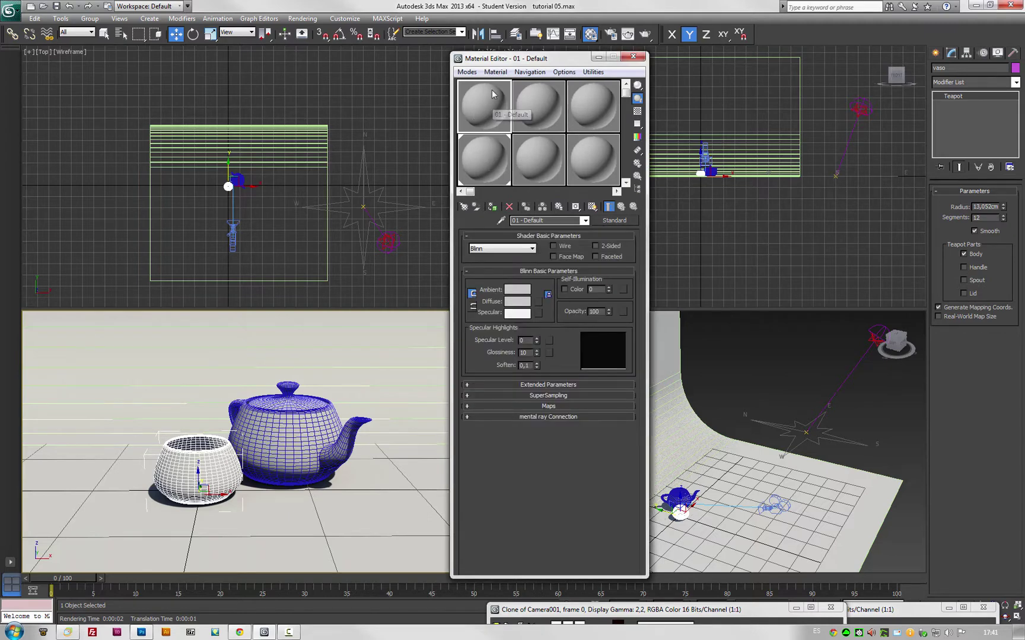
{"action": "left_click", "coordinate": [622, 222]}
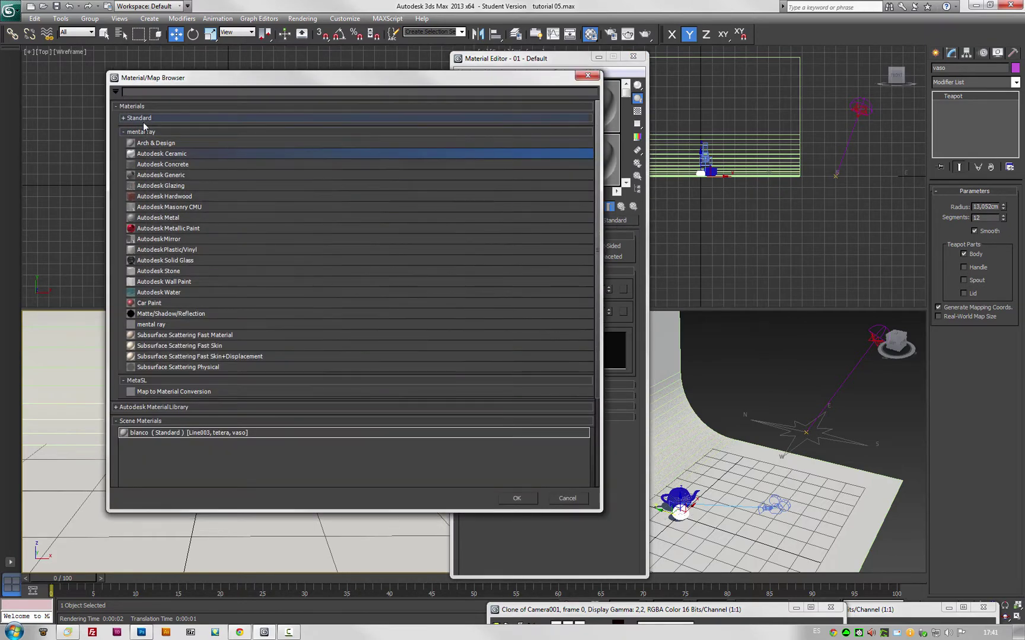
{"action": "left_click", "coordinate": [141, 131]}
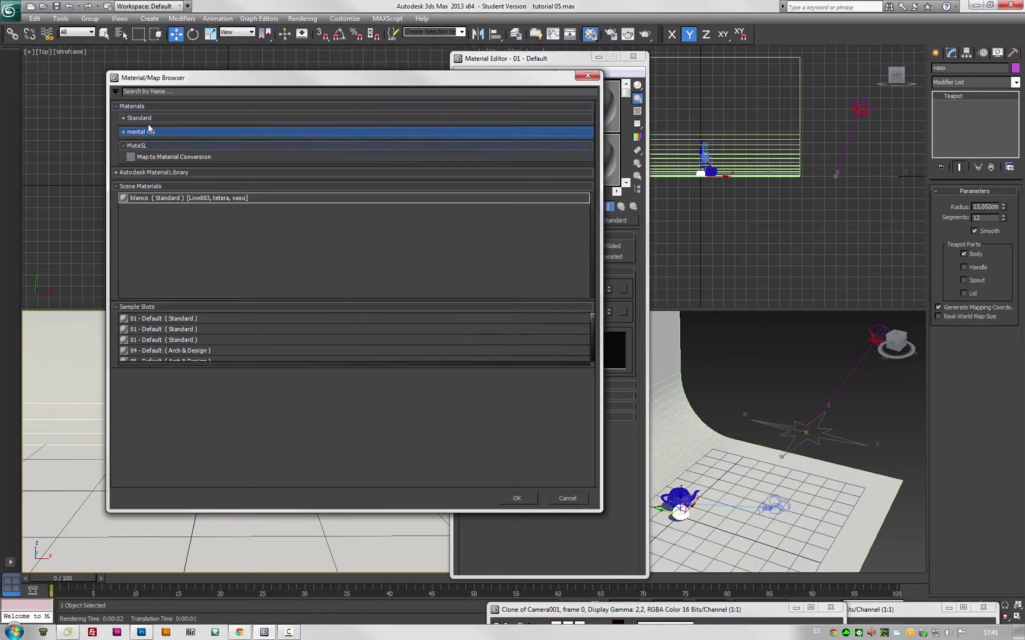
{"action": "left_click", "coordinate": [140, 133]}
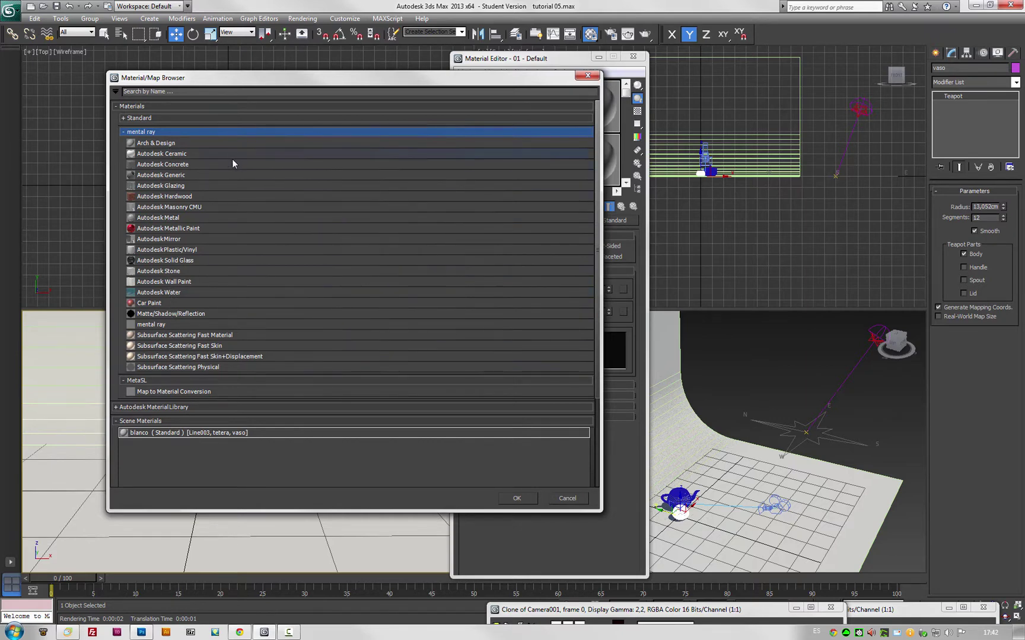
{"action": "left_click", "coordinate": [181, 283]}
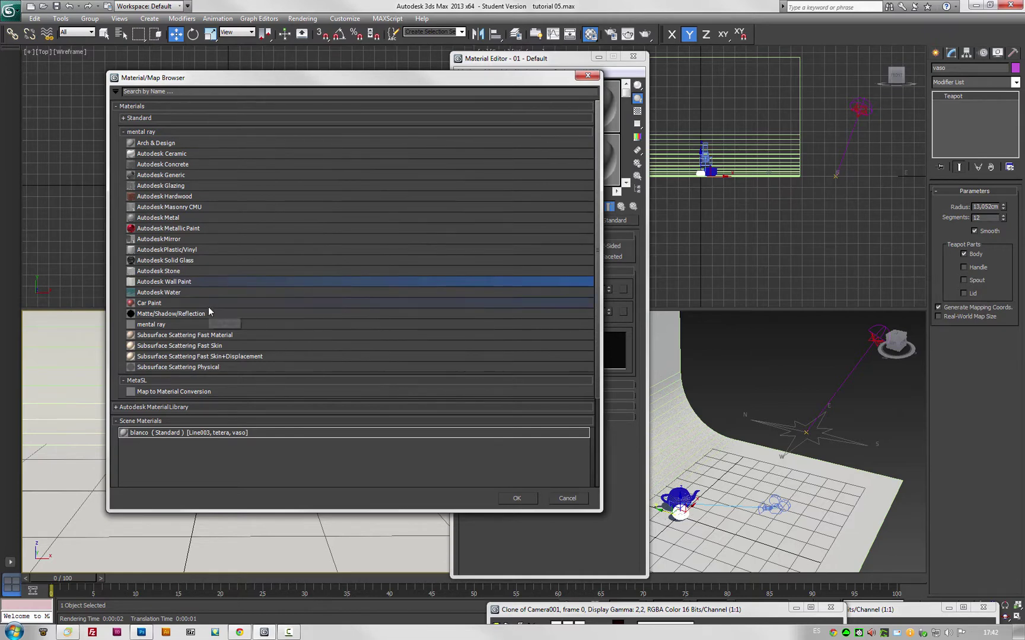
{"action": "left_click", "coordinate": [515, 499]}
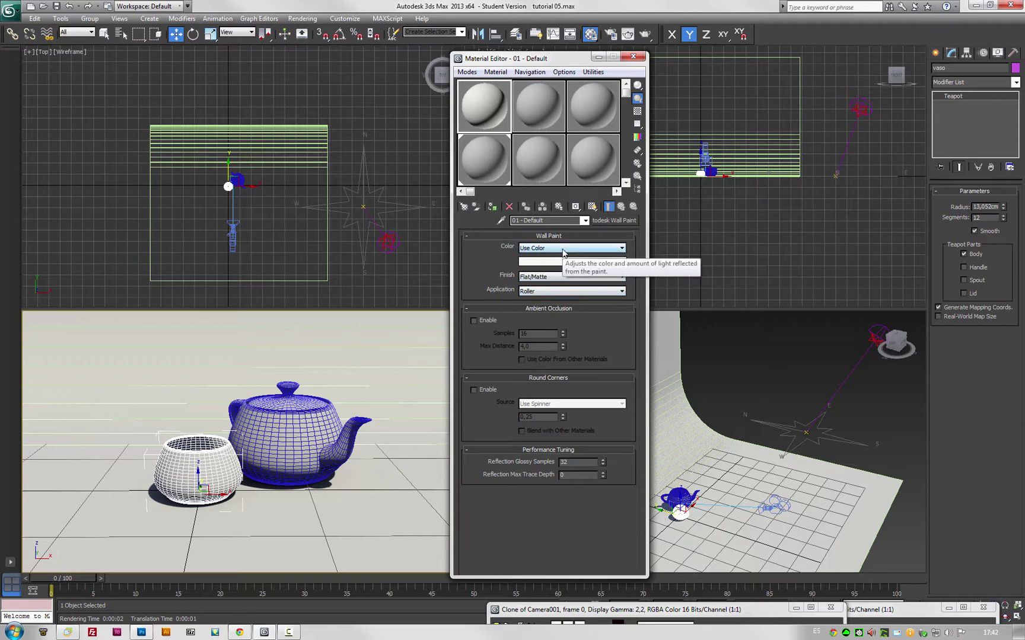
Check and accept the Wall Paint's color, and set its finish to Eggshell
{"action": "left_click", "coordinate": [540, 262]}
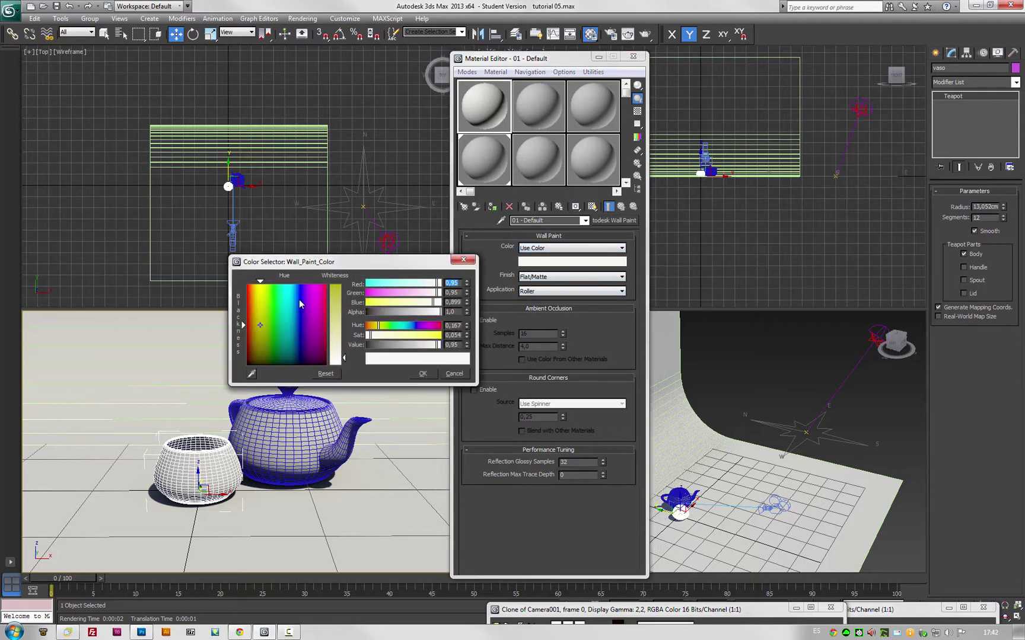
{"action": "left_click", "coordinate": [427, 375]}
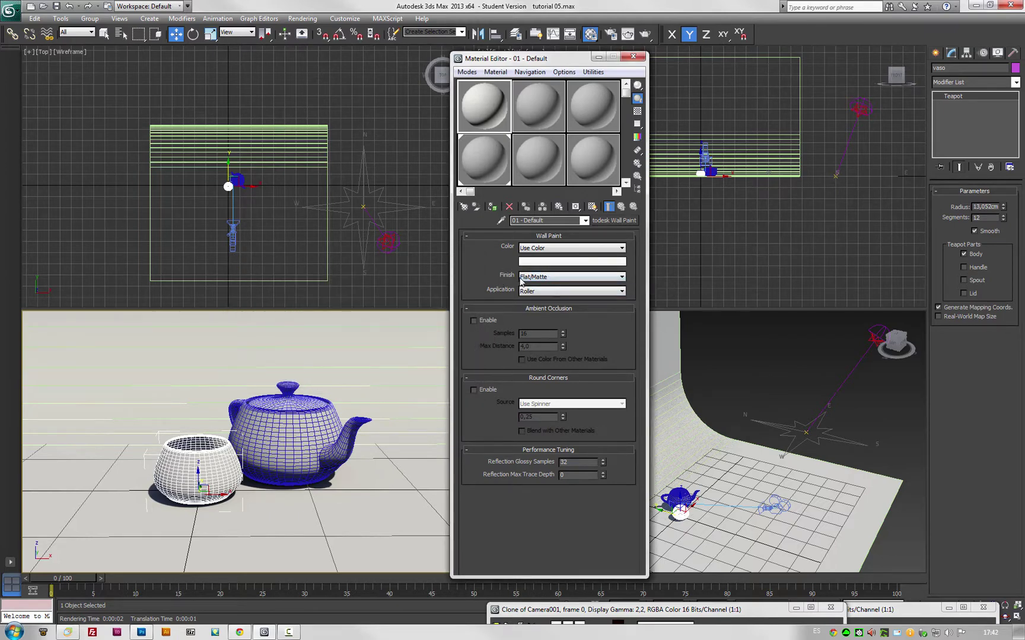
{"action": "left_click", "coordinate": [530, 278]}
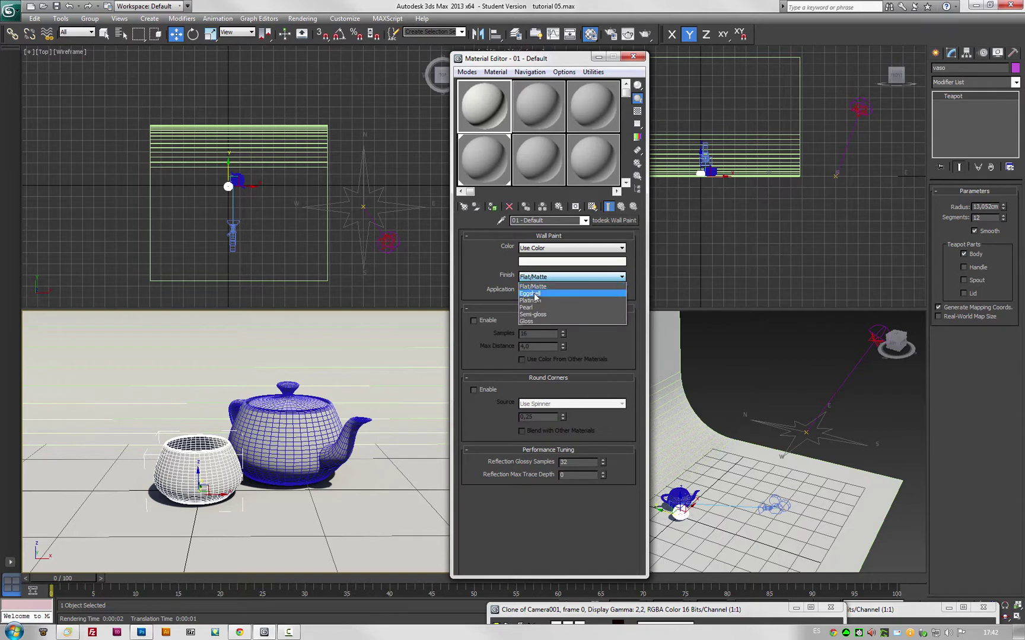
{"action": "left_click", "coordinate": [534, 293]}
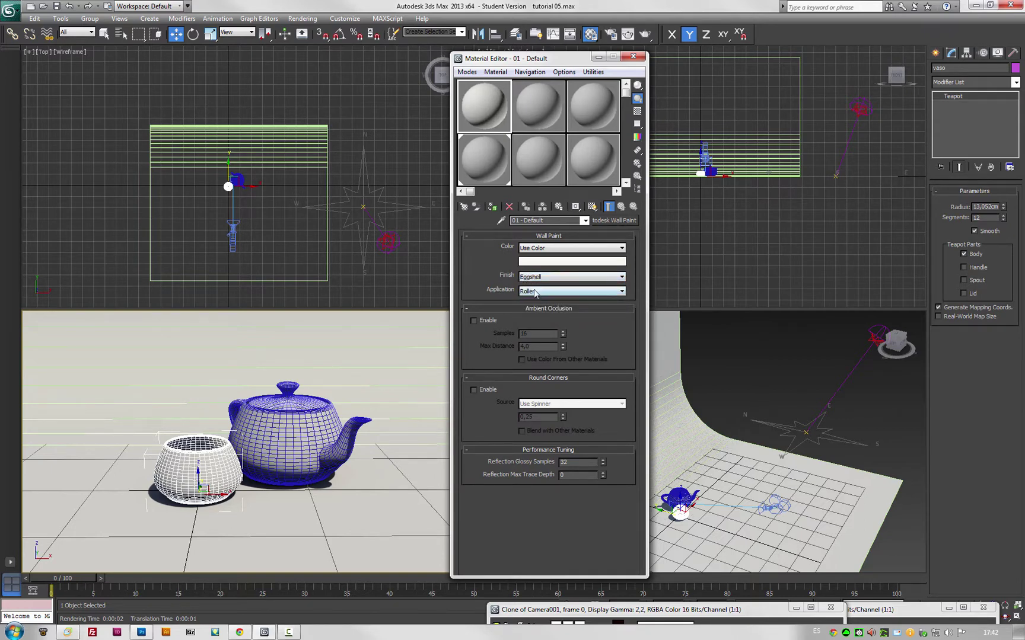
Show an enlarged preview of the Wall Paint sample beside the Material Editor and set its application to Brush
{"action": "double_click", "coordinate": [484, 112]}
{"action": "left_click_drag", "start_coordinate": [416, 53], "coordinate": [160, 123]}
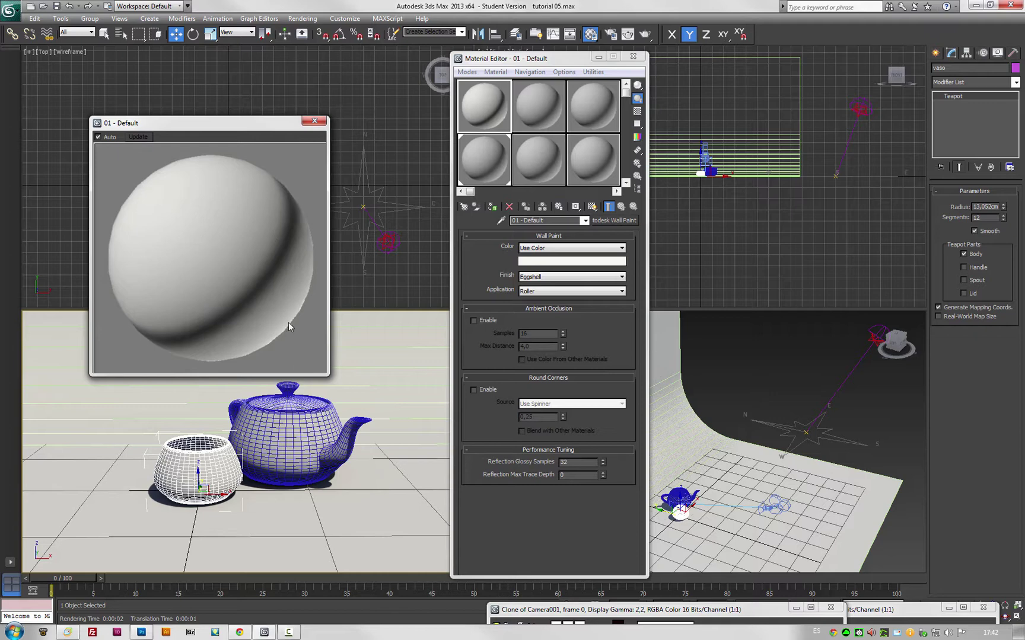
{"action": "left_click", "coordinate": [537, 291]}
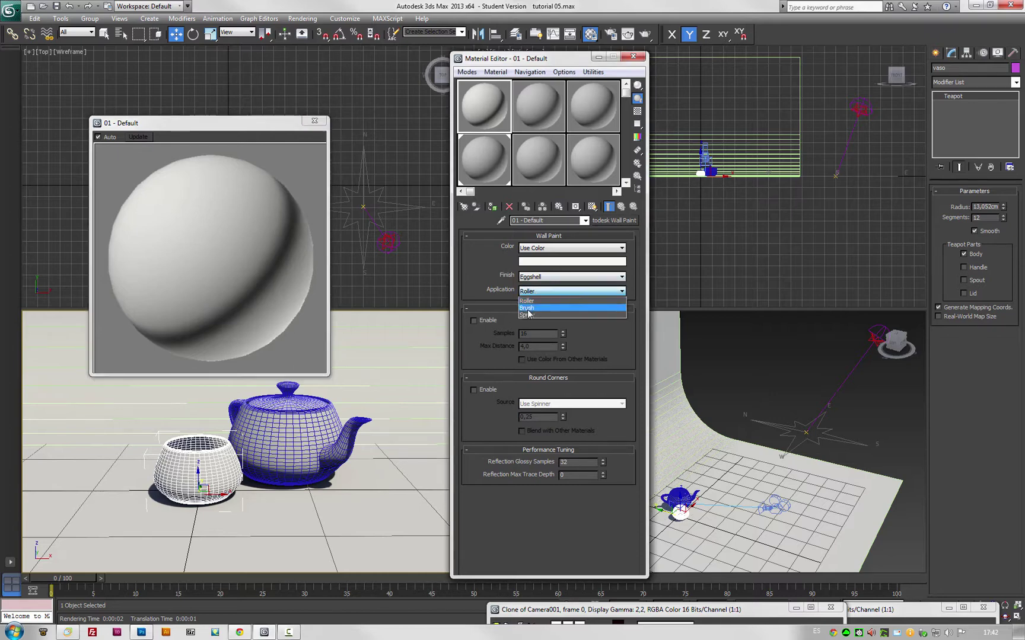
{"action": "left_click", "coordinate": [528, 309]}
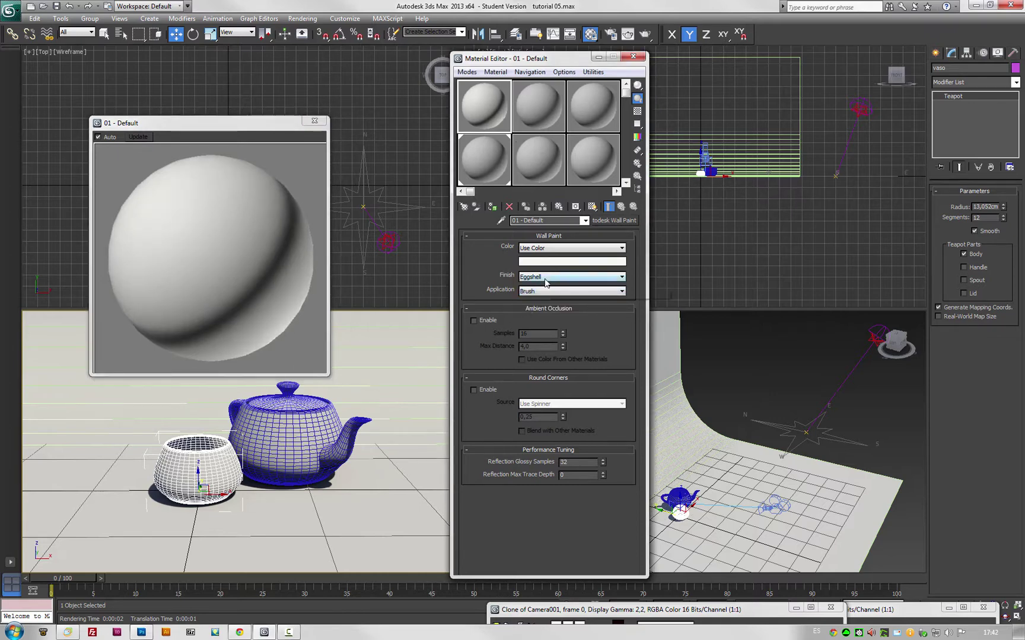
Try the Gloss finish on the Wall Paint material and return the finish to Eggshell
{"action": "left_click", "coordinate": [545, 277]}
{"action": "left_click", "coordinate": [539, 323]}
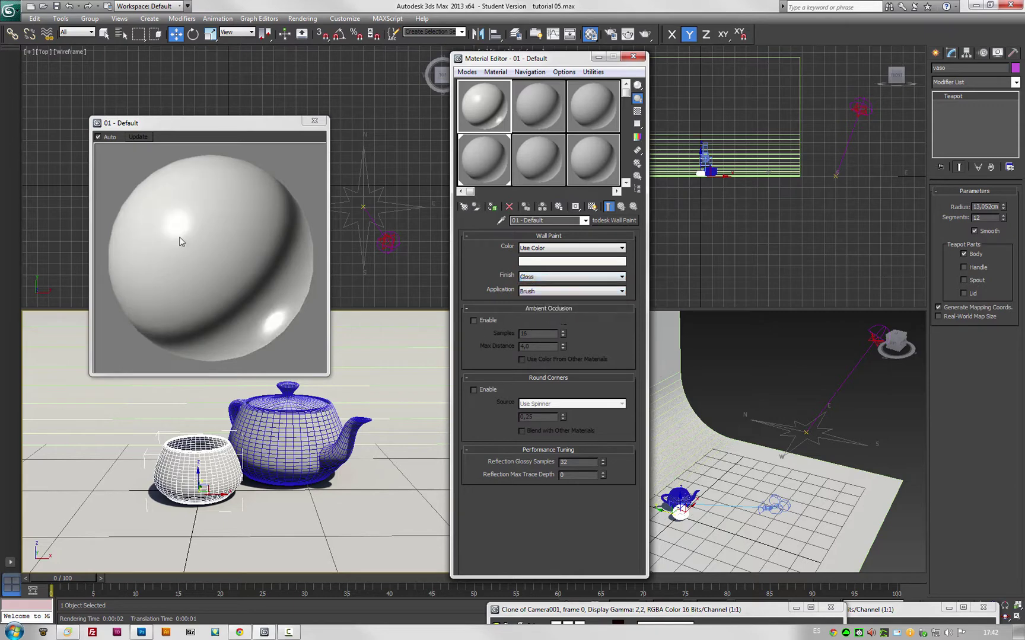
{"action": "left_click", "coordinate": [542, 278]}
{"action": "left_click", "coordinate": [537, 293]}
Set the Wall Paint material's application to Roller and close the enlarged sample preview
{"action": "left_click", "coordinate": [537, 291]}
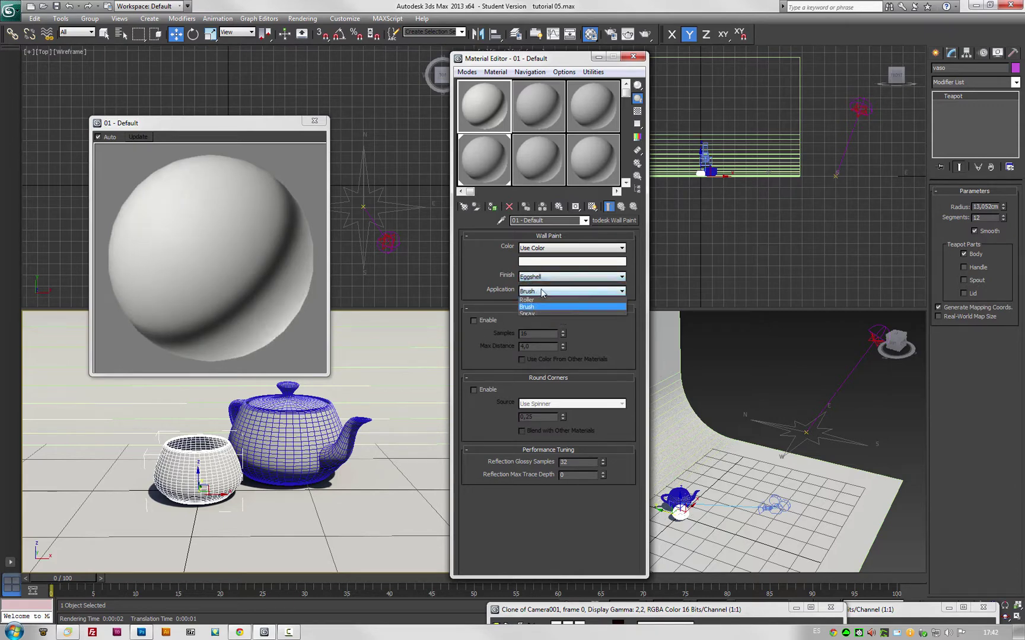
{"action": "left_click", "coordinate": [538, 302]}
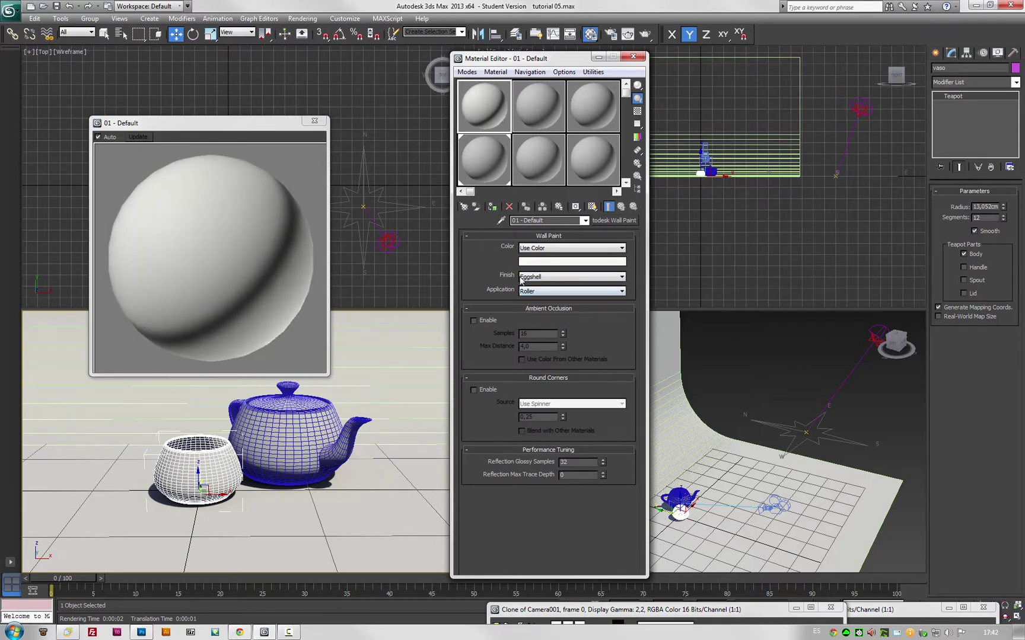
{"action": "left_click", "coordinate": [362, 179]}
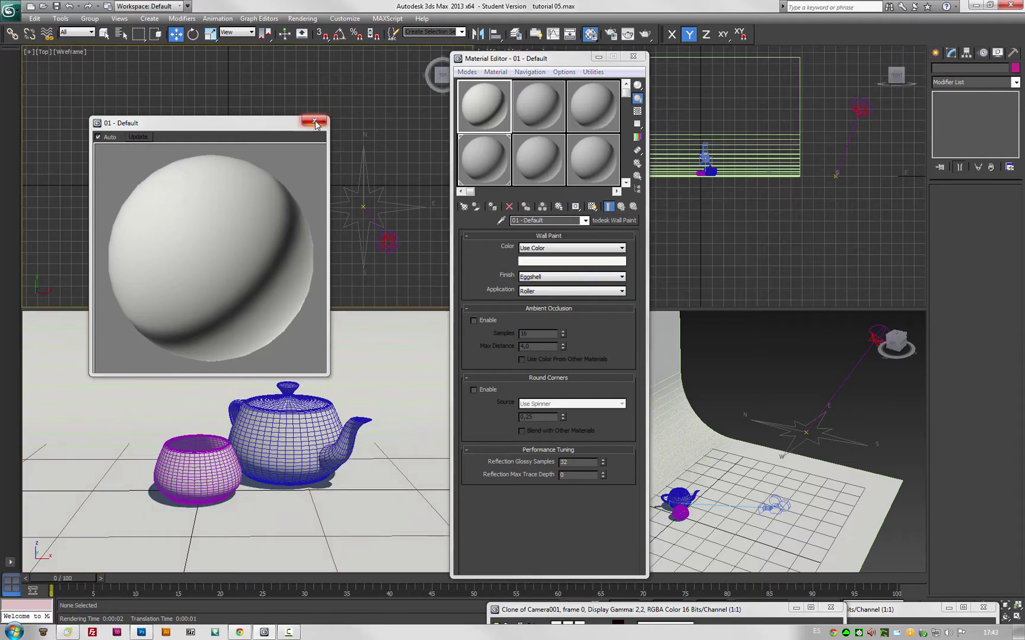
{"action": "left_click", "coordinate": [315, 121]}
Assign the Wall Paint material to the curved backdrop and render the camera view
{"action": "left_click", "coordinate": [399, 347]}
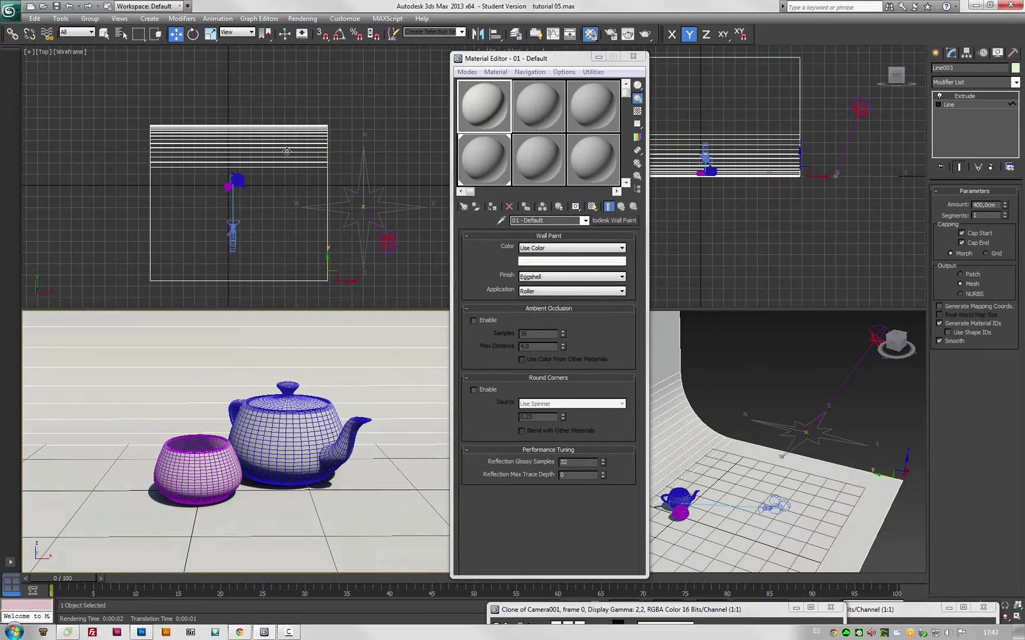
{"action": "left_click", "coordinate": [491, 208]}
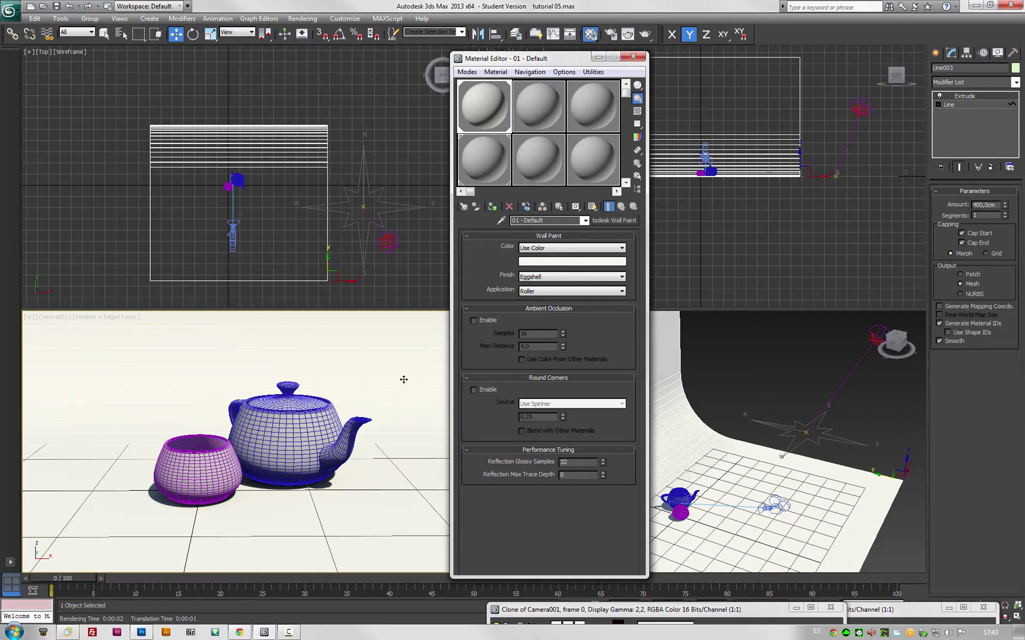
{"action": "left_click", "coordinate": [645, 33]}
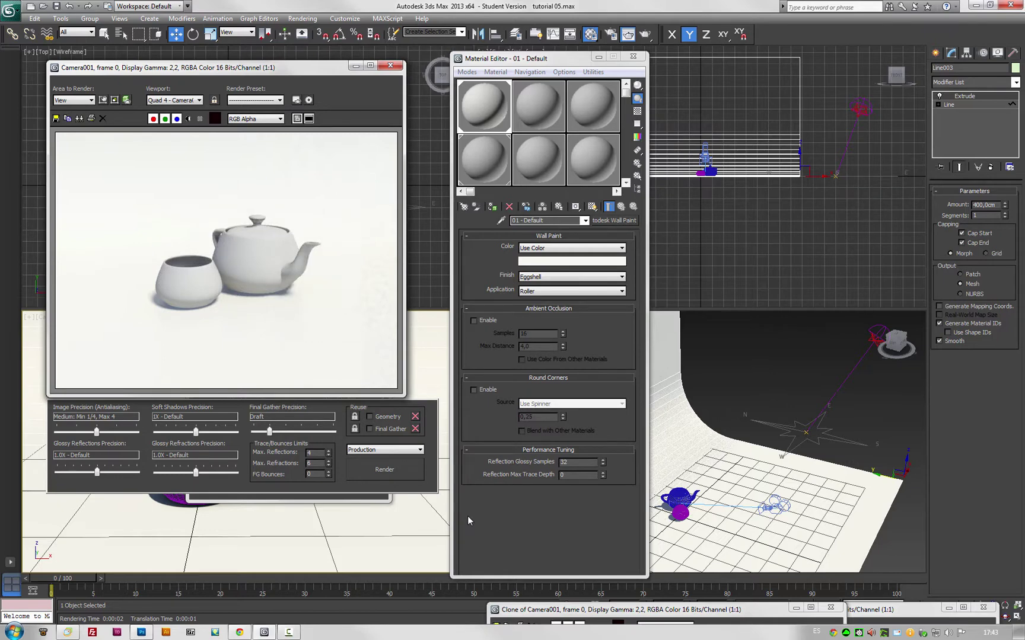
Compare the new render side by side with the previously cloned render, and put both windows away
{"action": "double_click", "coordinate": [642, 610]}
{"action": "mouse_move", "coordinate": [641, 475]}
{"action": "left_mouse_down"}
{"action": "mouse_move", "coordinate": [596, 83]}
{"action": "mouse_move", "coordinate": [562, 98]}
{"action": "left_mouse_up"}
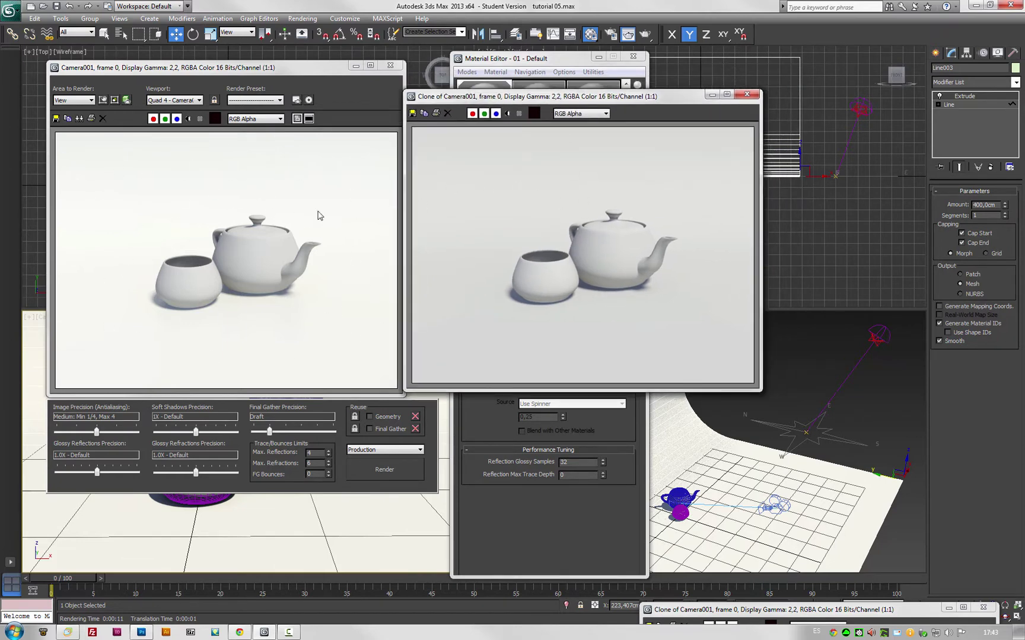
{"action": "left_click", "coordinate": [712, 94]}
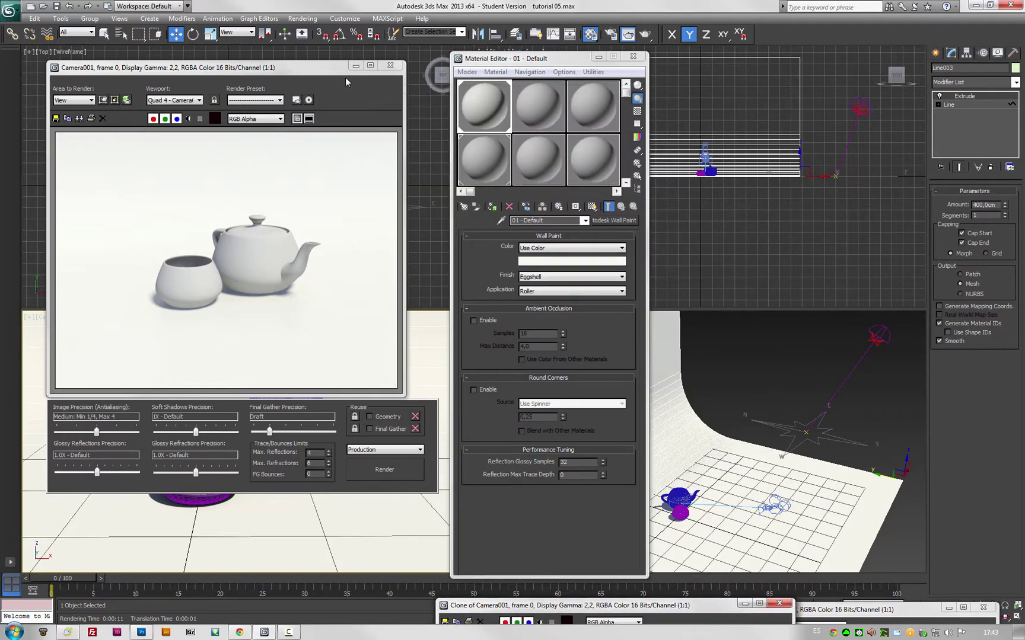
{"action": "left_click", "coordinate": [390, 65]}
Select the teapot and change the second sample slot's material type to mental ray Autodesk Ceramic, with Porcelain as its ceramic type
{"action": "left_click", "coordinate": [310, 434]}
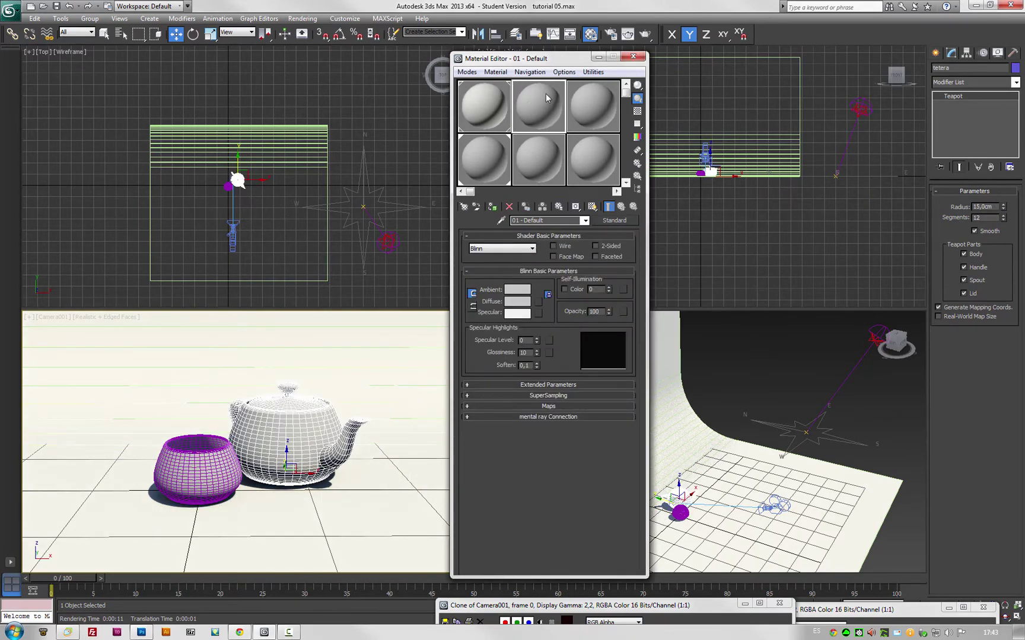
{"action": "left_click", "coordinate": [617, 221]}
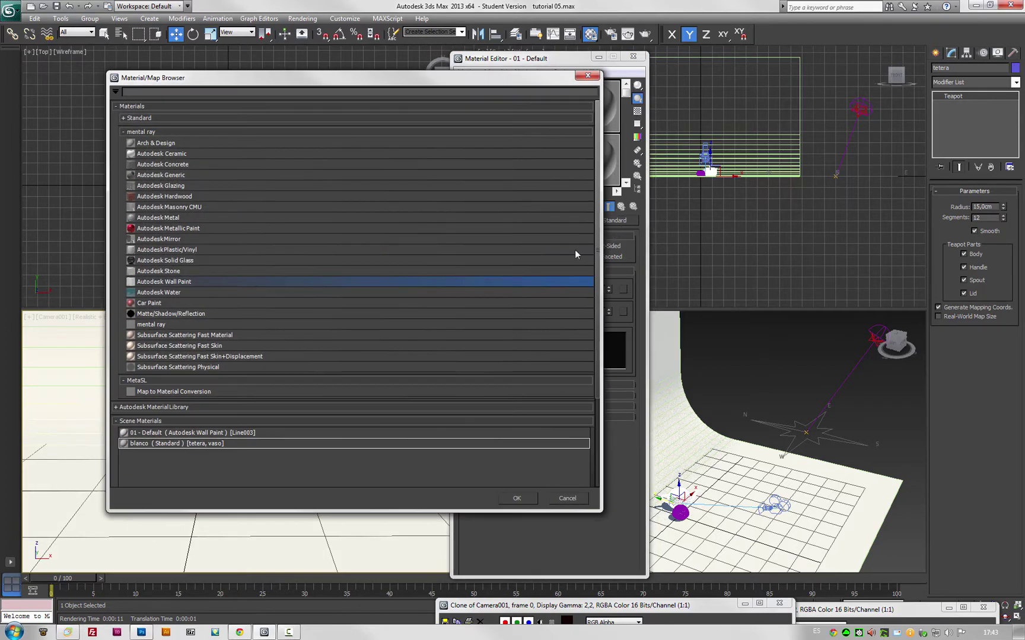
{"action": "left_click", "coordinate": [188, 155]}
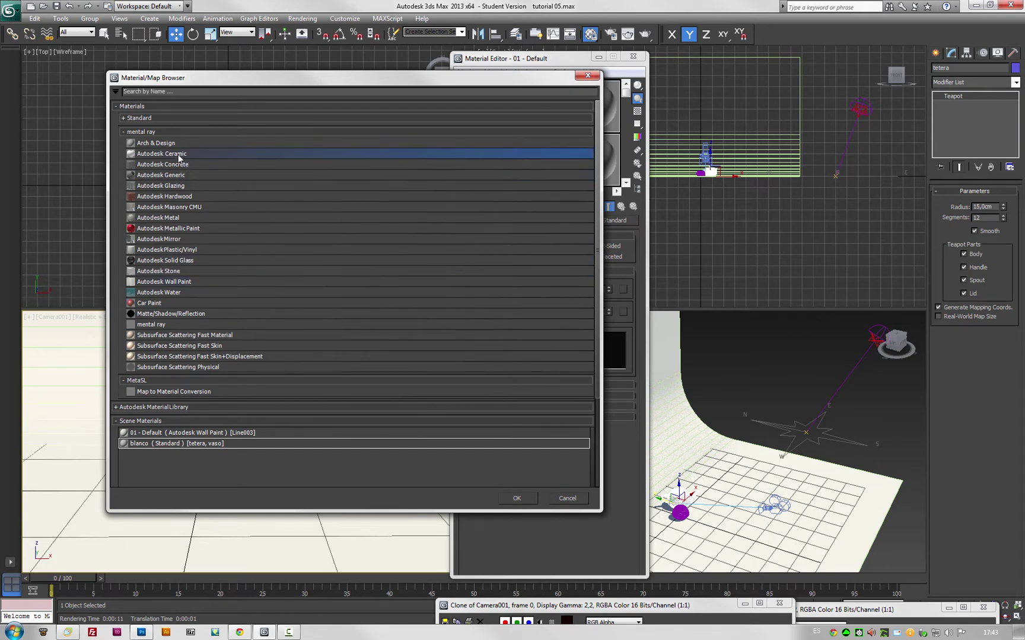
{"action": "double_click", "coordinate": [178, 155]}
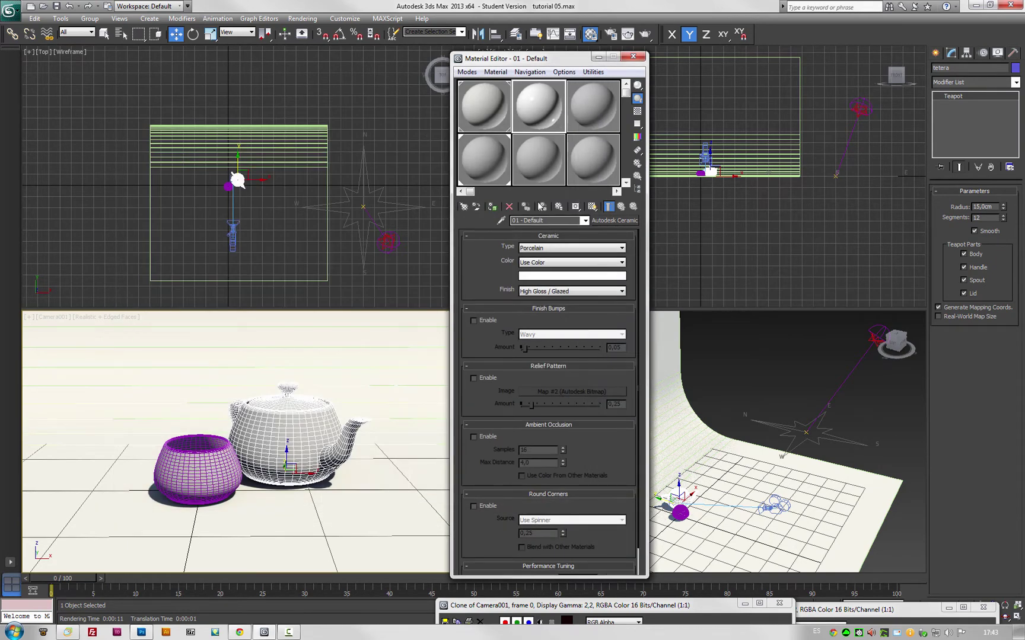
{"action": "left_click", "coordinate": [537, 251]}
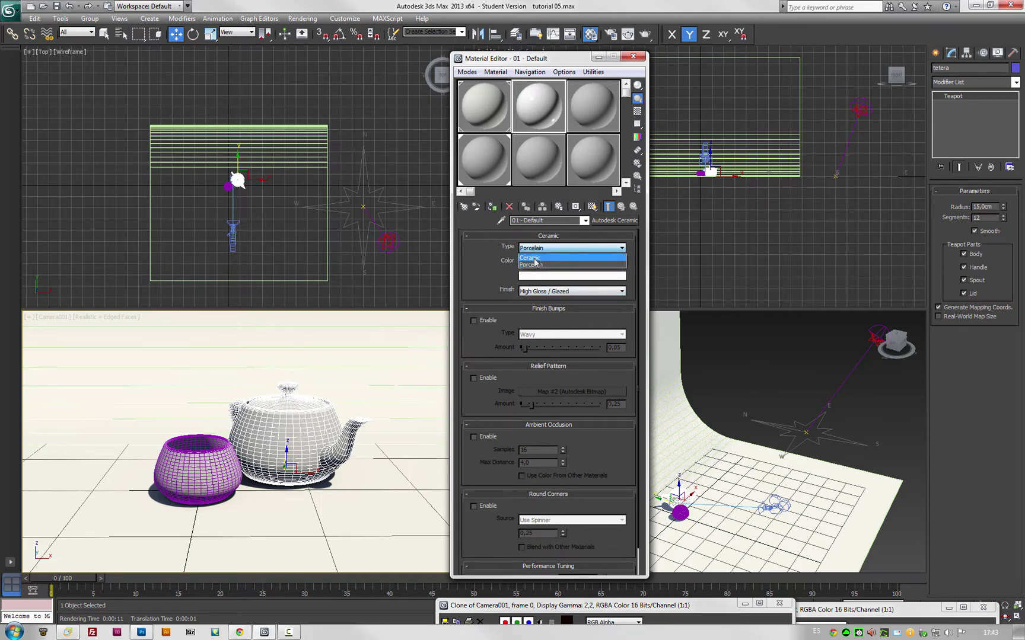
{"action": "left_click", "coordinate": [535, 265]}
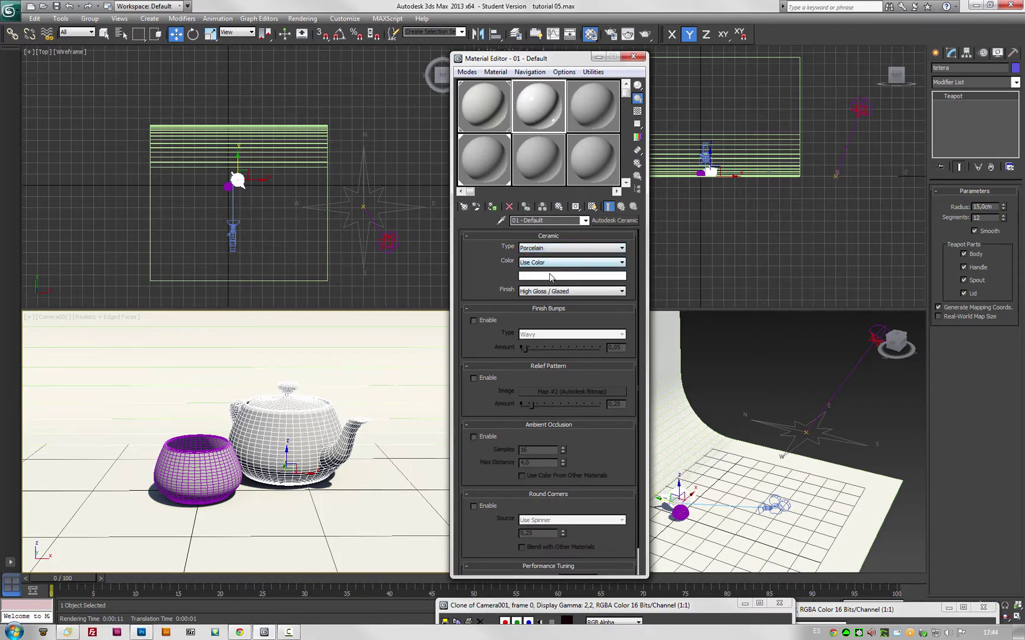
Set the ceramic color to a reddish orange with hue 0,029, saturation 0,964 and value 0,669, and its finish to Satin
{"action": "left_click", "coordinate": [596, 276]}
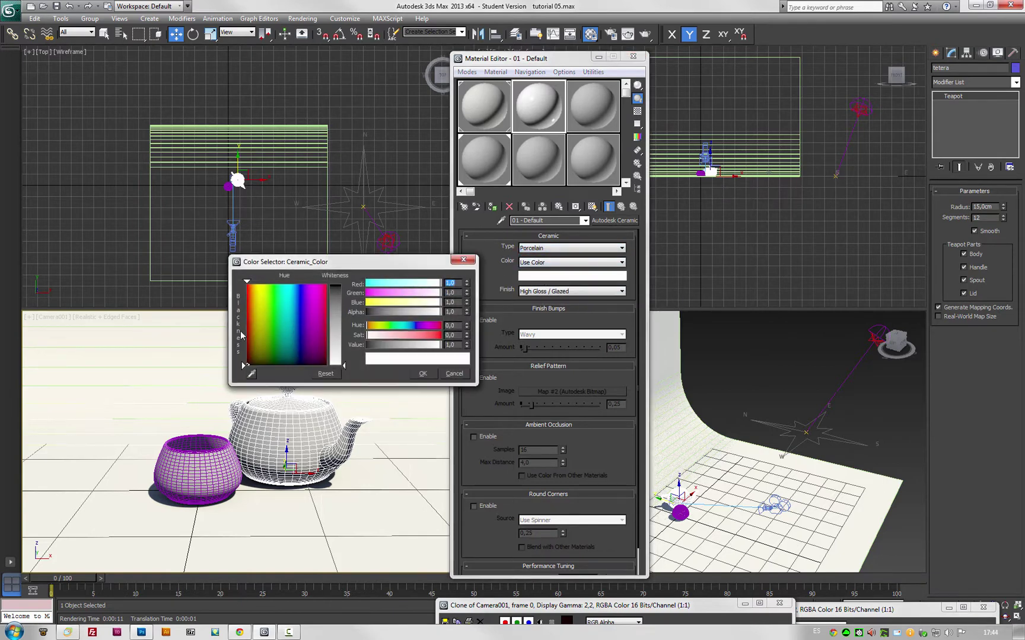
{"action": "left_click", "coordinate": [252, 314]}
{"action": "left_click", "coordinate": [337, 293]}
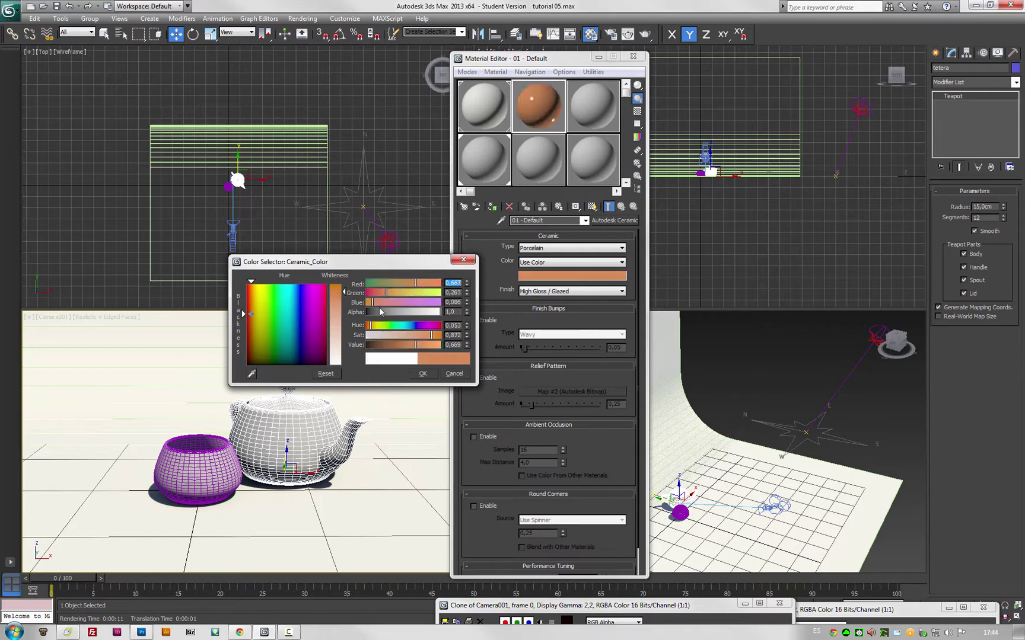
{"action": "left_click_drag", "start_coordinate": [371, 327], "coordinate": [371, 328]}
{"action": "left_click_drag", "start_coordinate": [433, 339], "coordinate": [438, 341]}
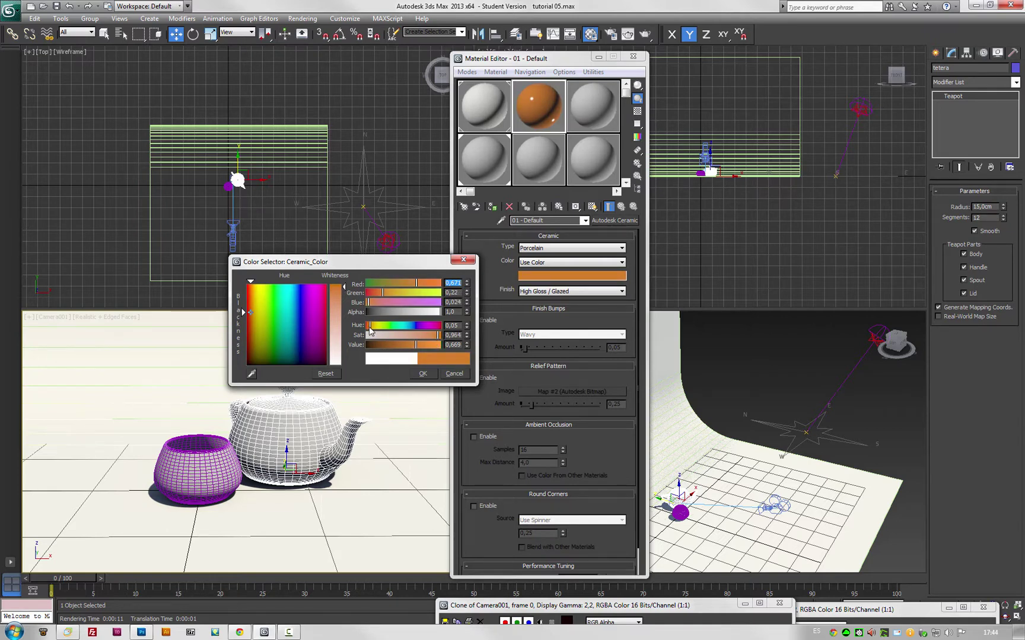
{"action": "left_click", "coordinate": [369, 327]}
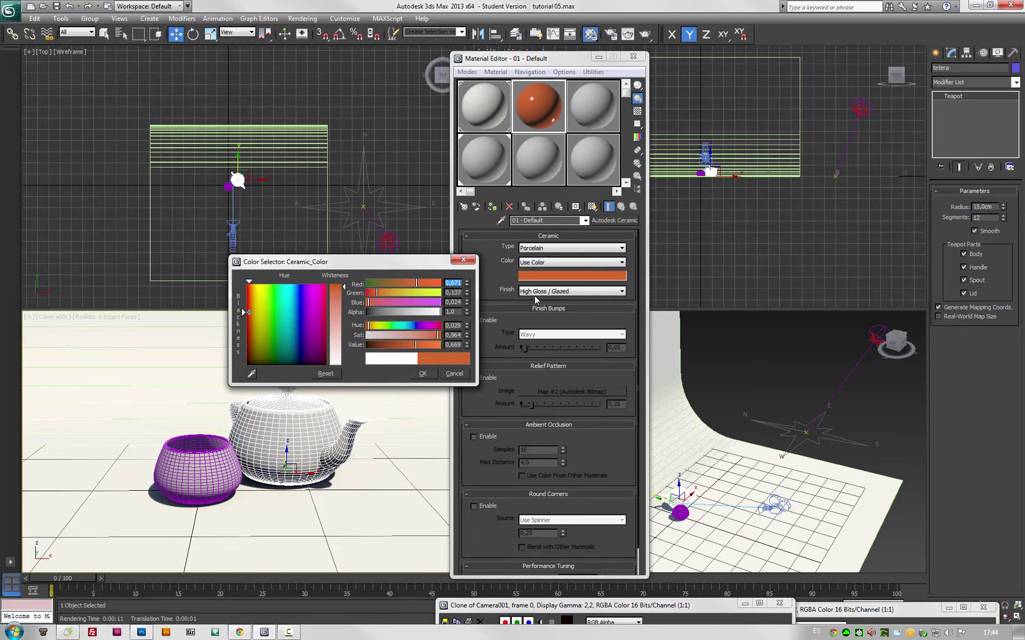
{"action": "left_click", "coordinate": [423, 374]}
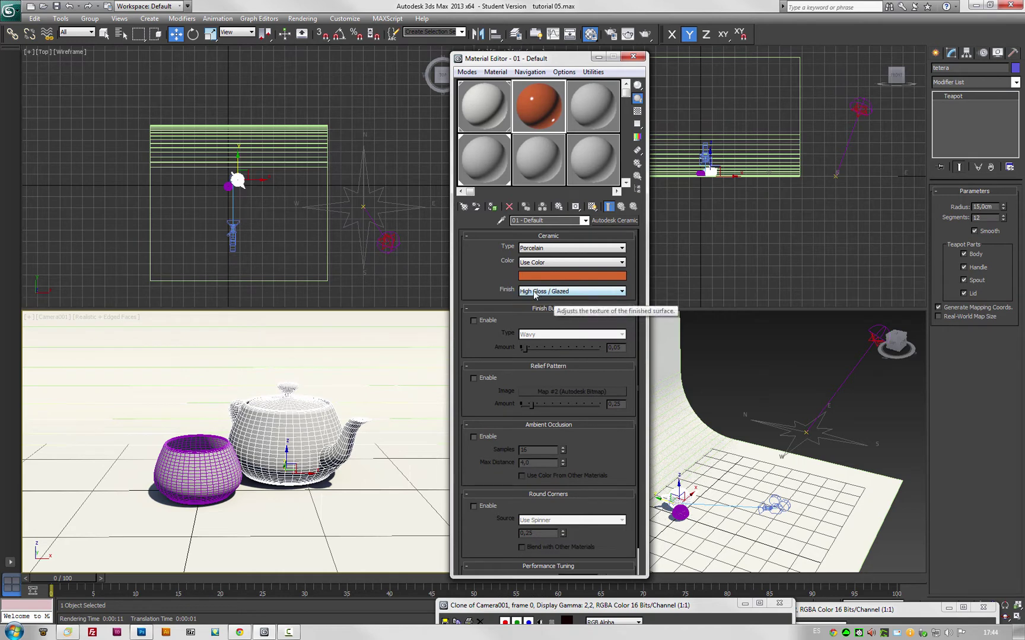
{"action": "left_click", "coordinate": [552, 292]}
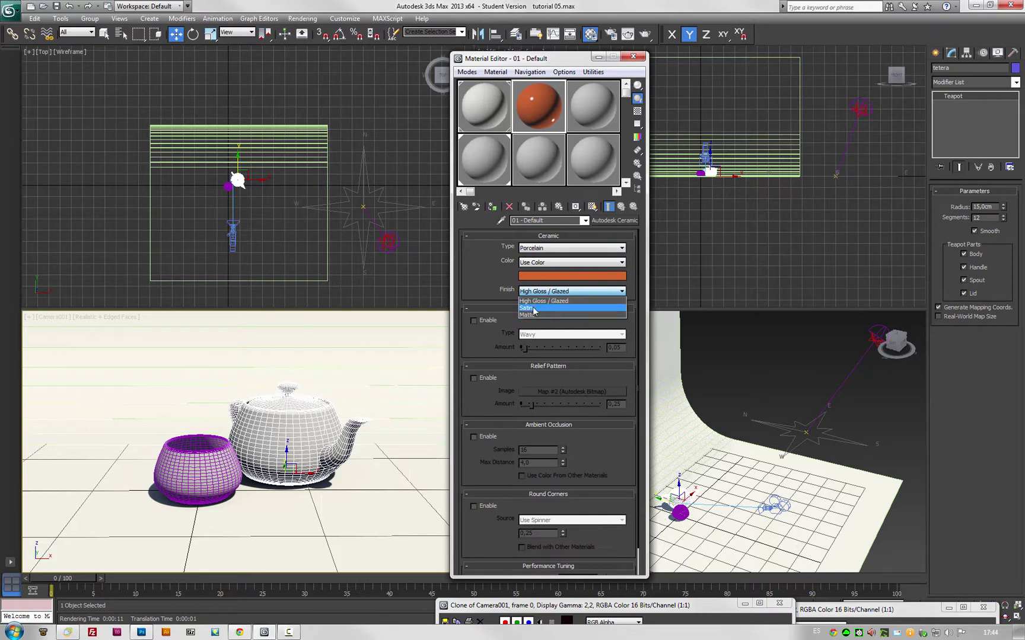
{"action": "left_click", "coordinate": [533, 308]}
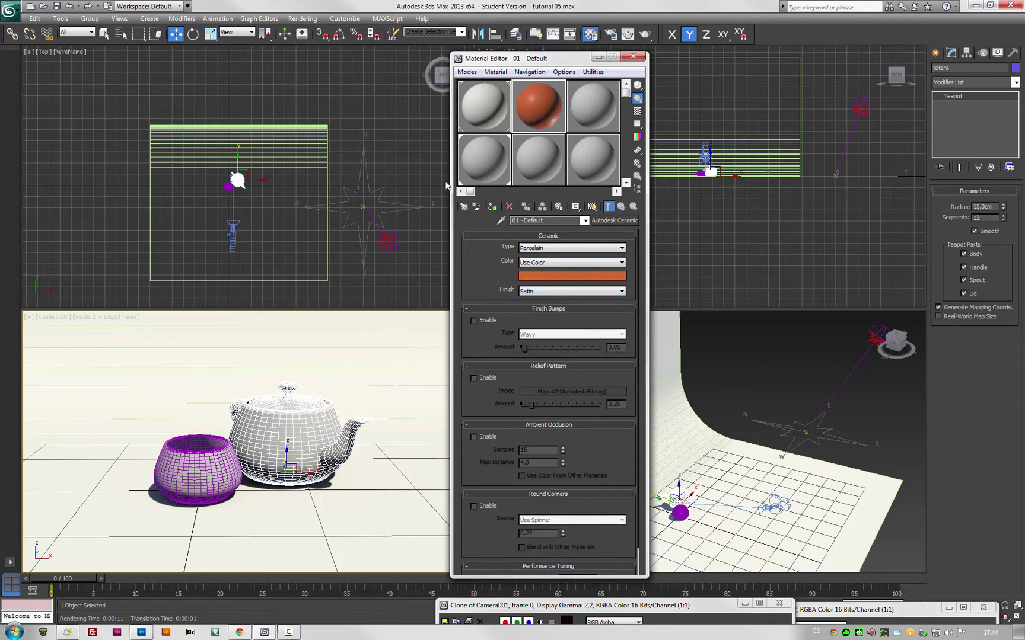
Rename the ceramic material "Ceramic naranja" instead of replacing the existing material, and assign it to the teapot
{"action": "left_click_drag", "start_coordinate": [542, 103], "coordinate": [308, 430]}
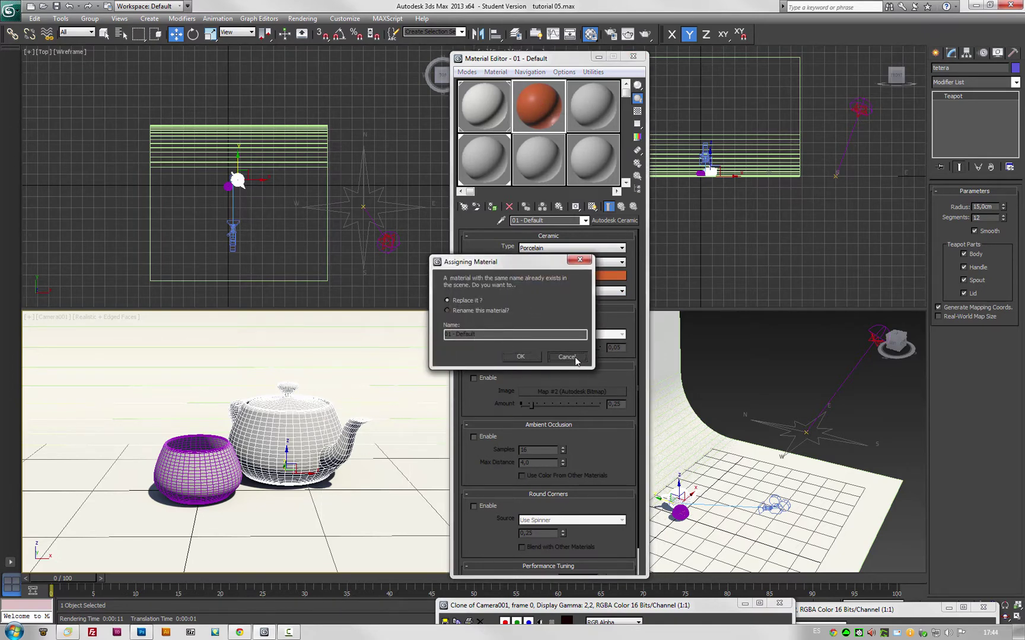
{"action": "left_click", "coordinate": [567, 357]}
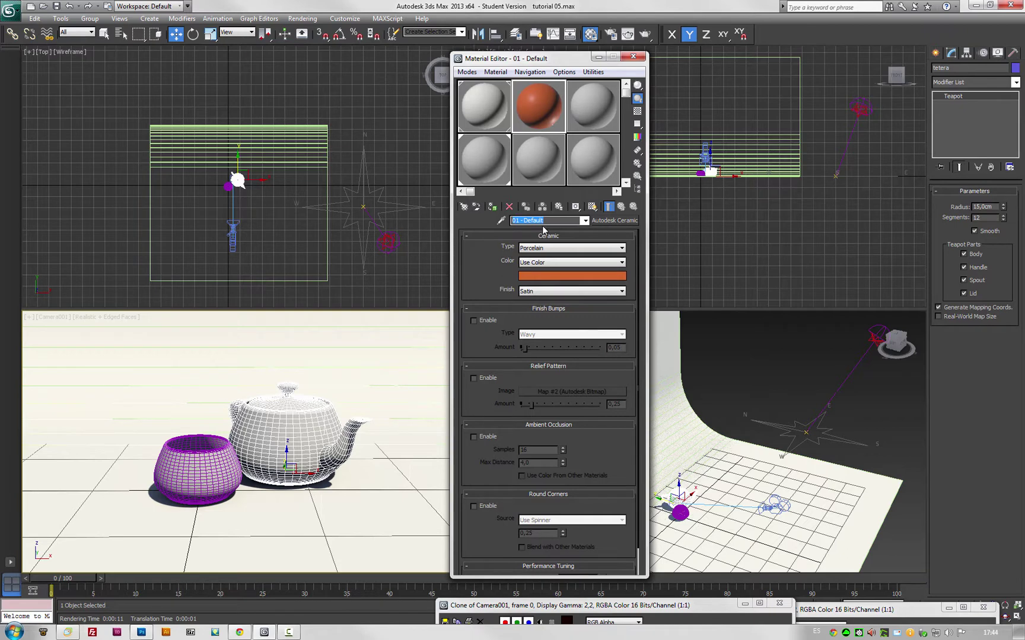
{"action": "type", "text": "Ceramic naranja"}
{"action": "left_click_drag", "start_coordinate": [531, 106], "coordinate": [308, 438]}
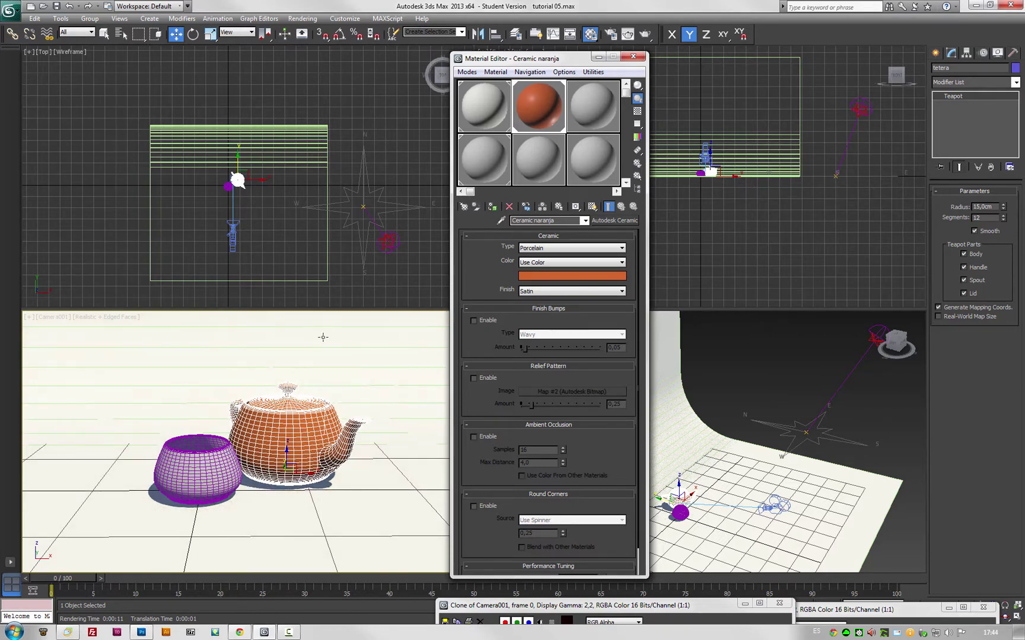
Turn off Edged Faces in the camera viewport, render the scene and inspect the teapot's satin surface up close
{"action": "left_click", "coordinate": [123, 319]}
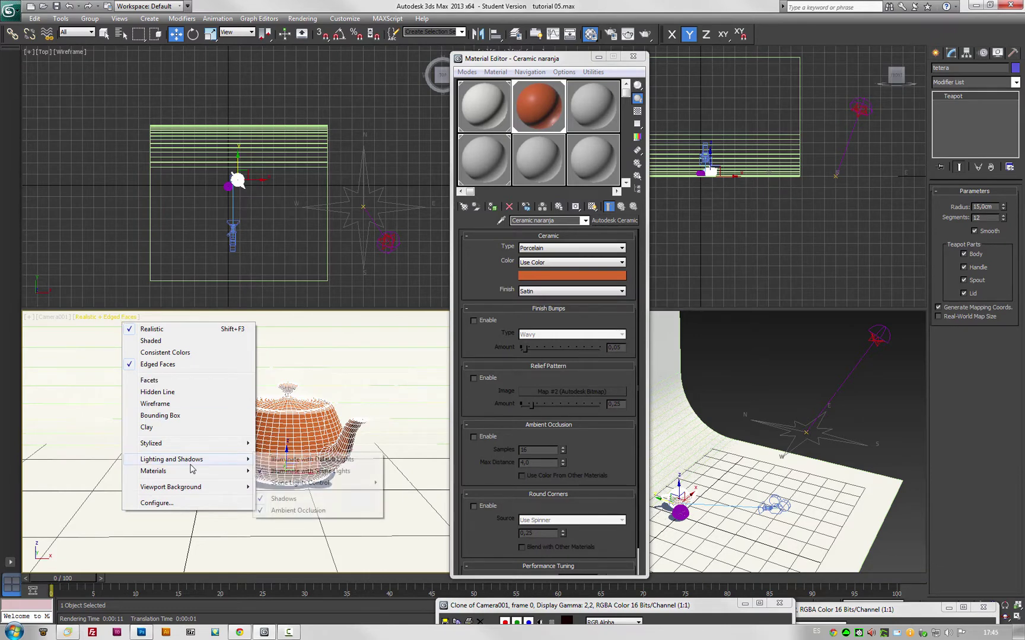
{"action": "left_click", "coordinate": [157, 364]}
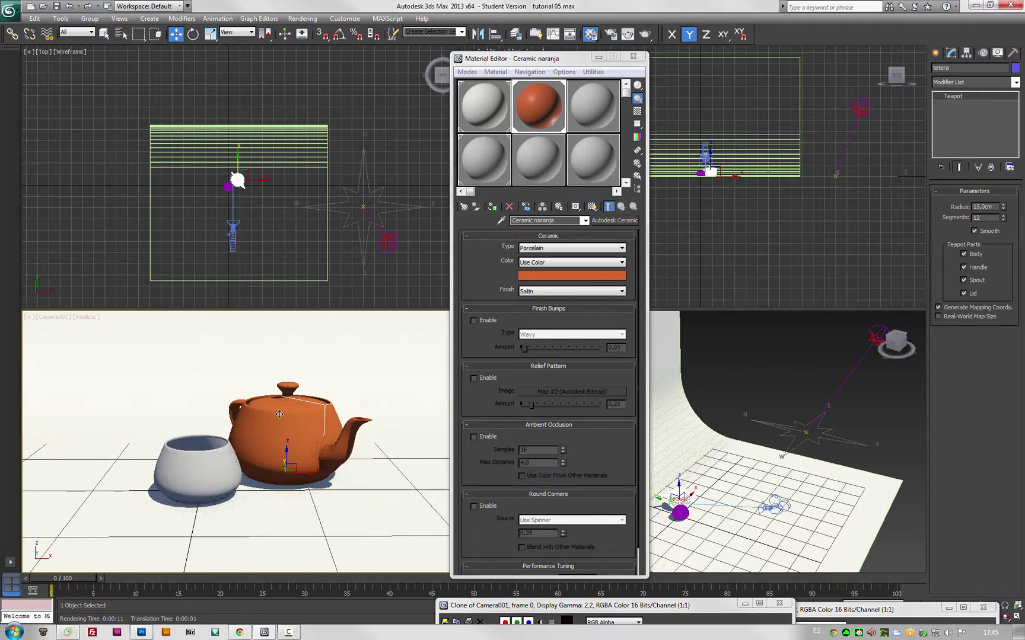
{"action": "left_click", "coordinate": [645, 35]}
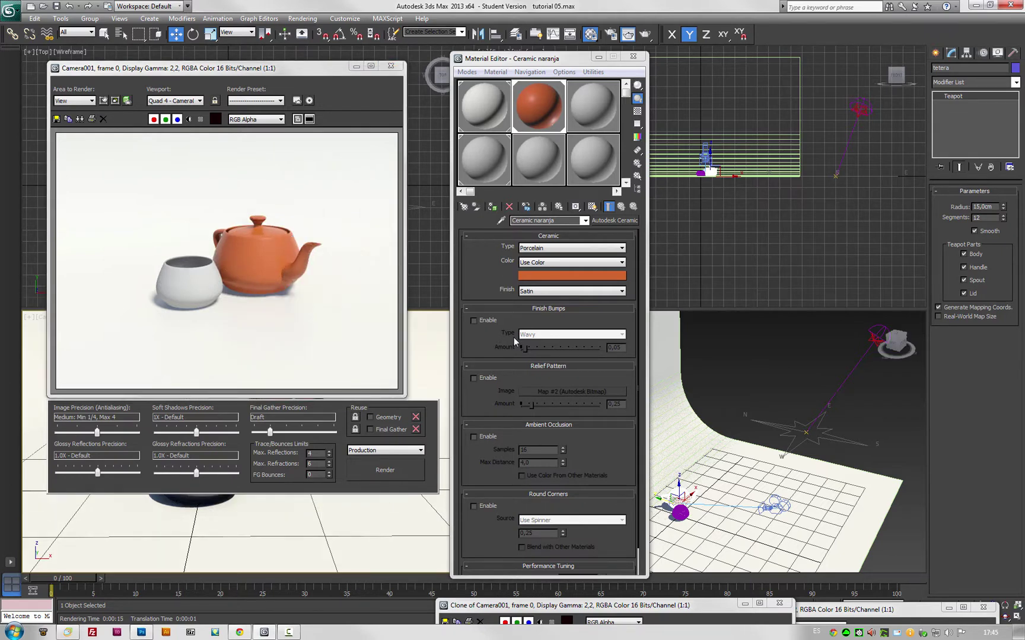
{"action": "scroll", "coordinate": [238, 287], "scroll_direction": "up", "scroll_amount": 2}
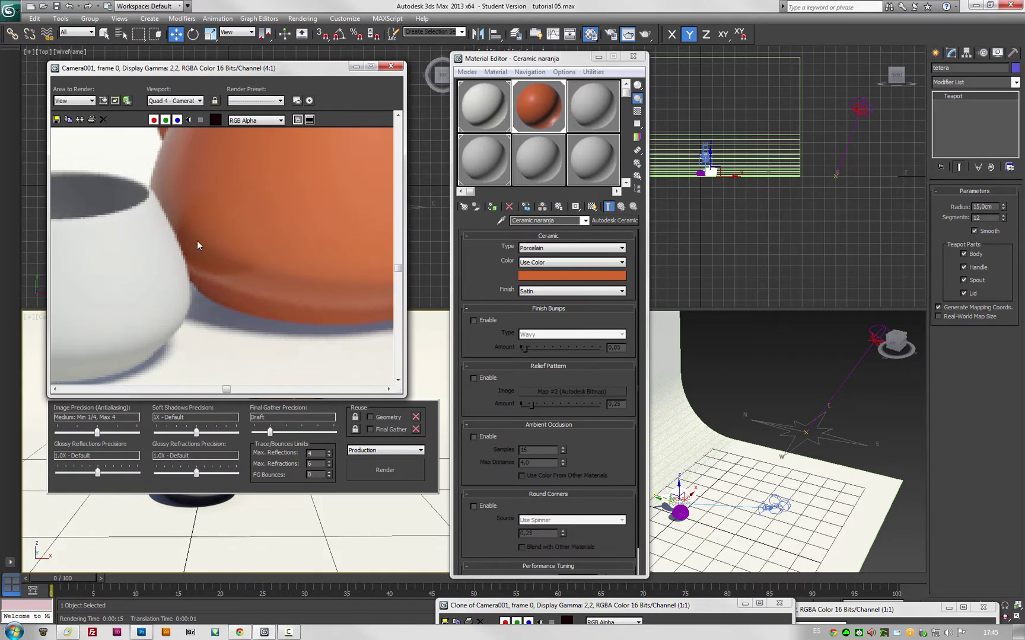
{"action": "scroll", "coordinate": [283, 261], "scroll_direction": "down", "scroll_amount": 1}
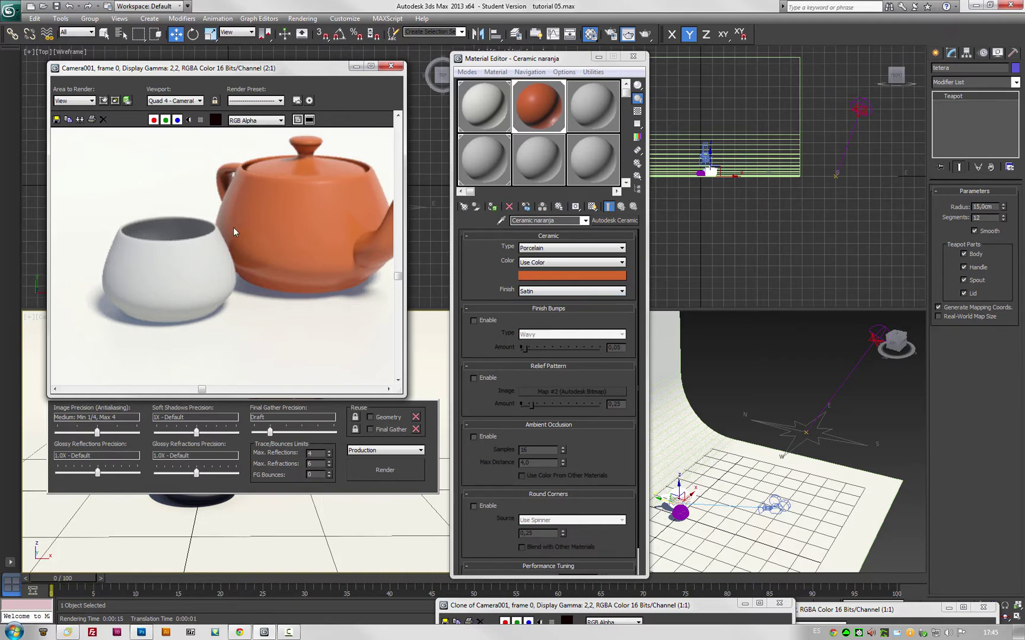
Set the orange ceramic's finish to High Gloss / Glazed, render again and inspect the teapot's reflections
{"action": "left_click", "coordinate": [541, 293]}
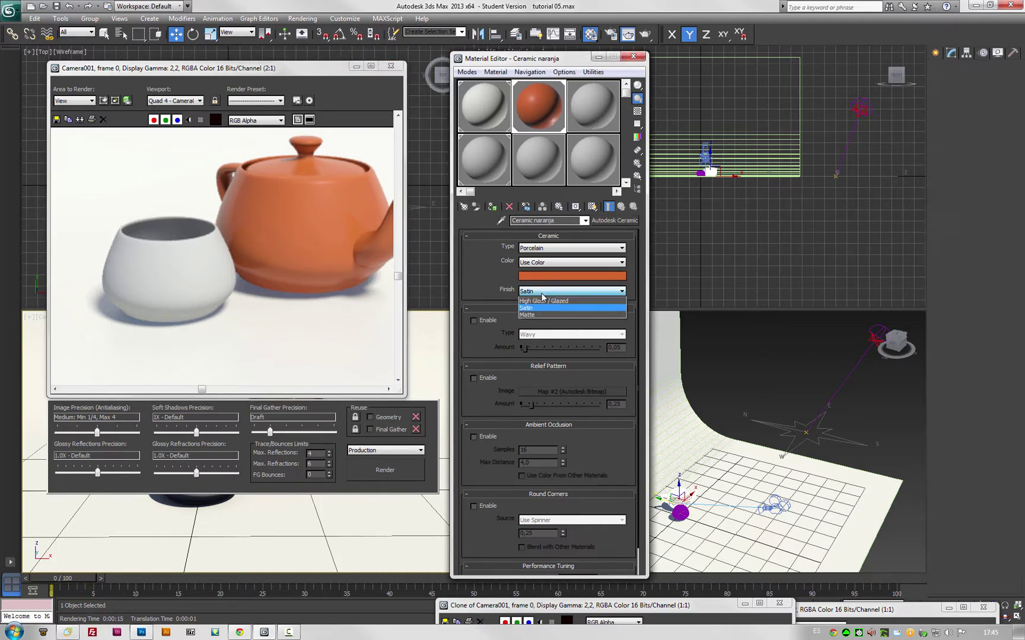
{"action": "left_click", "coordinate": [551, 306]}
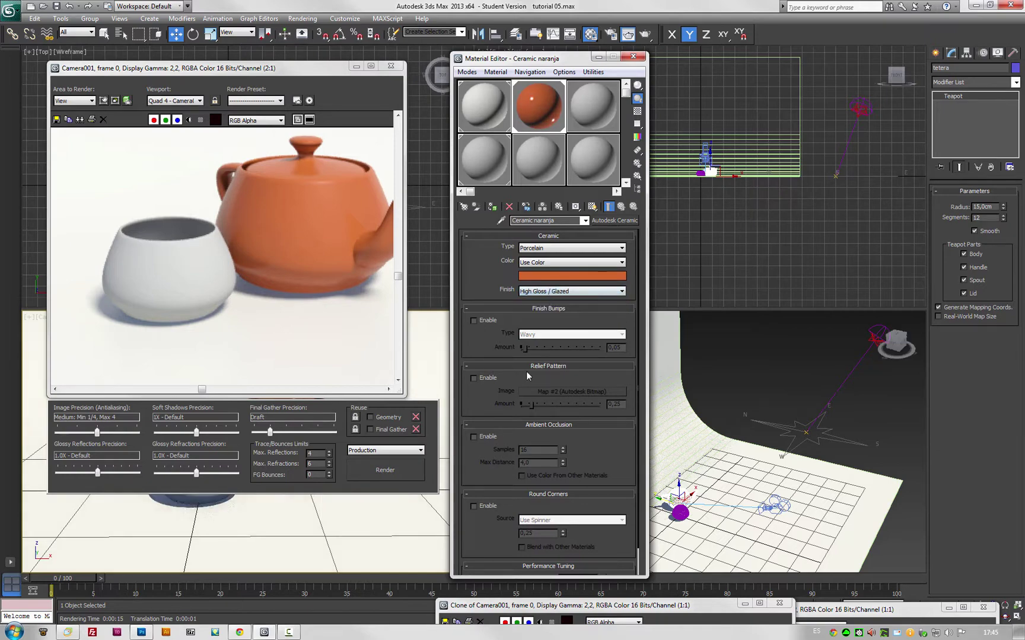
{"action": "left_click", "coordinate": [381, 469]}
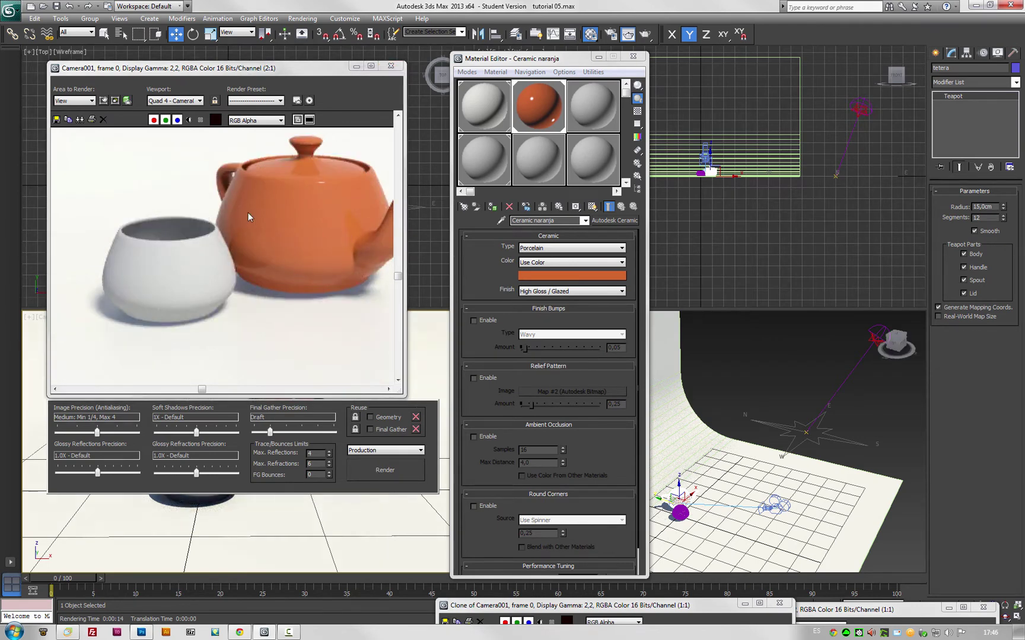
{"action": "left_click", "coordinate": [266, 254]}
{"action": "scroll", "coordinate": [266, 254], "scroll_direction": "down", "scroll_amount": 1}
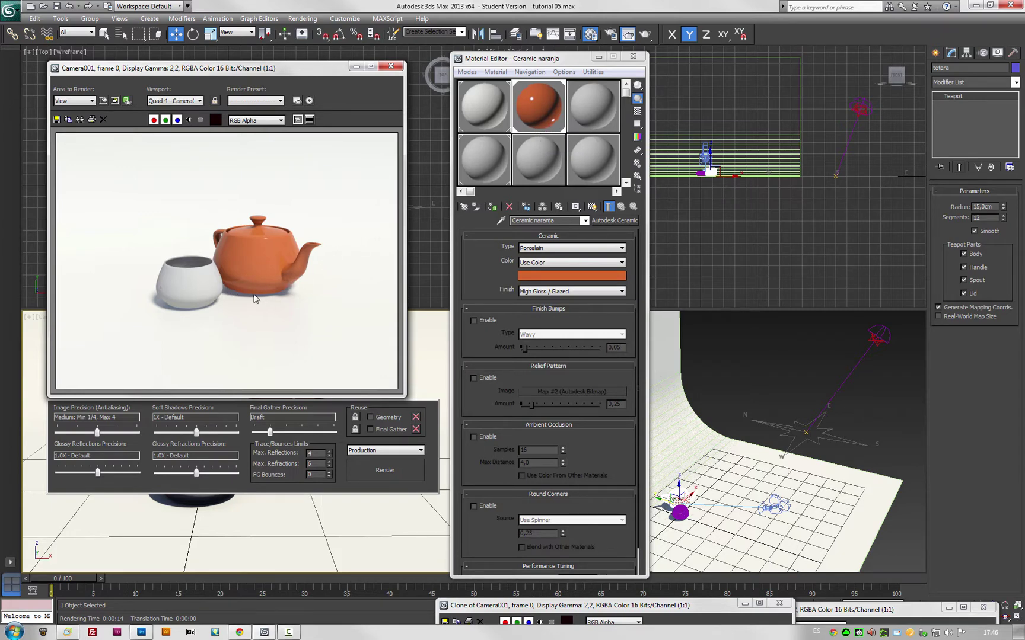
{"action": "scroll", "coordinate": [235, 292], "scroll_direction": "up", "scroll_amount": 1}
{"action": "scroll", "coordinate": [162, 271], "scroll_direction": "up", "scroll_amount": 1}
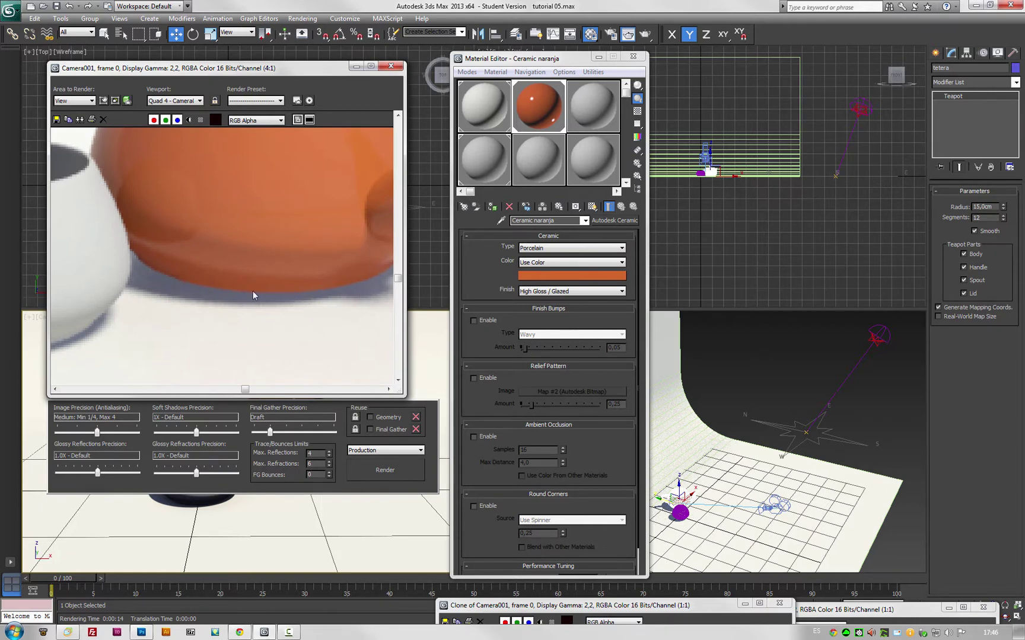
{"action": "scroll", "coordinate": [303, 283], "scroll_direction": "down", "scroll_amount": 2}
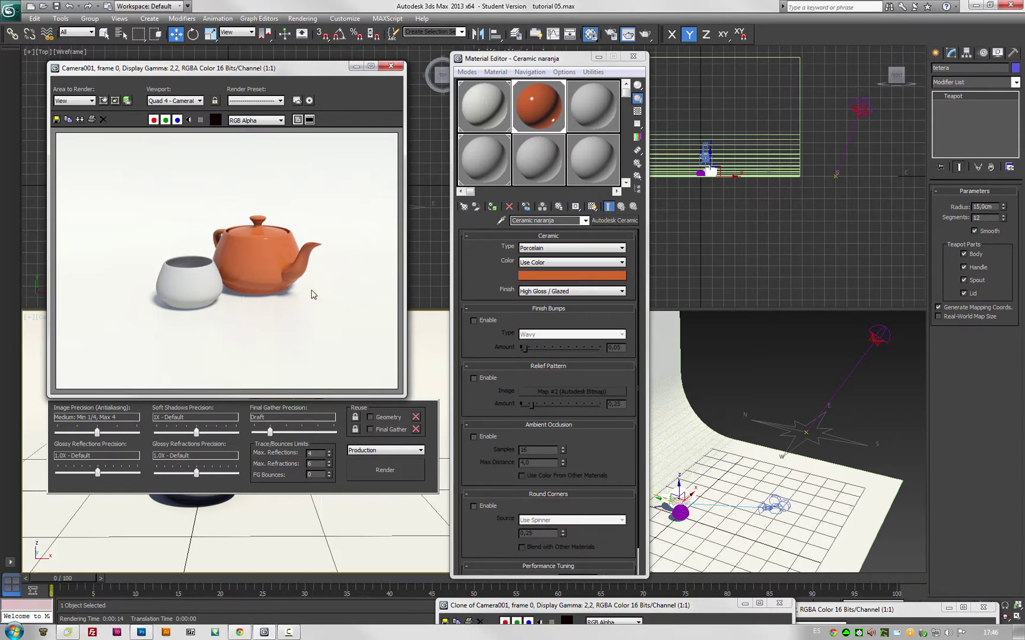
Examine the glazed teapot's reflections and the shadows beneath the bowl and teapot up close in the render
{"action": "scroll", "coordinate": [243, 296], "scroll_direction": "up", "scroll_amount": 1}
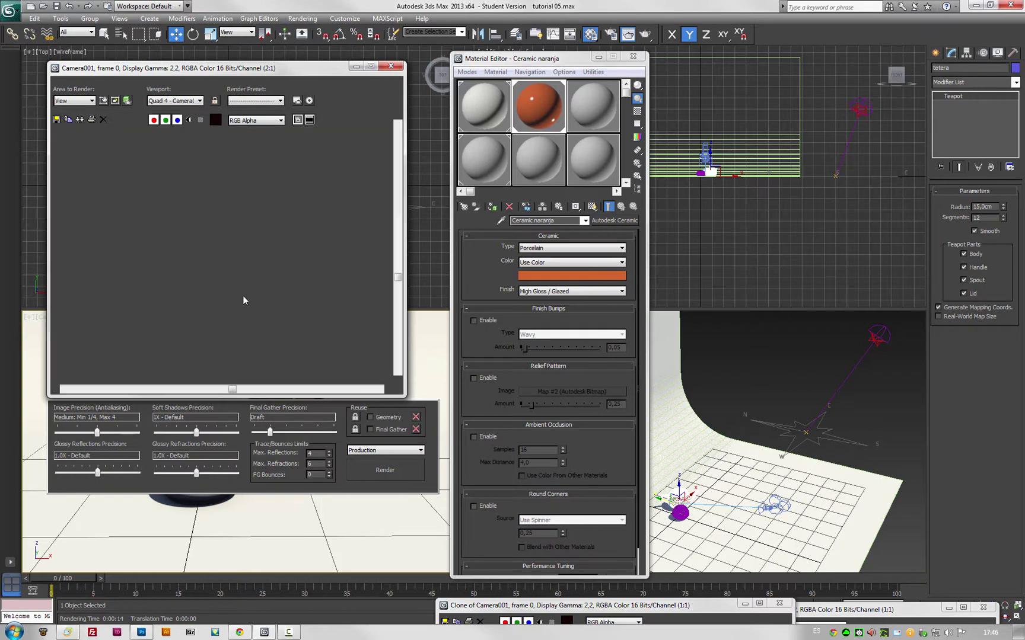
{"action": "scroll", "coordinate": [243, 300], "scroll_direction": "up", "scroll_amount": 1}
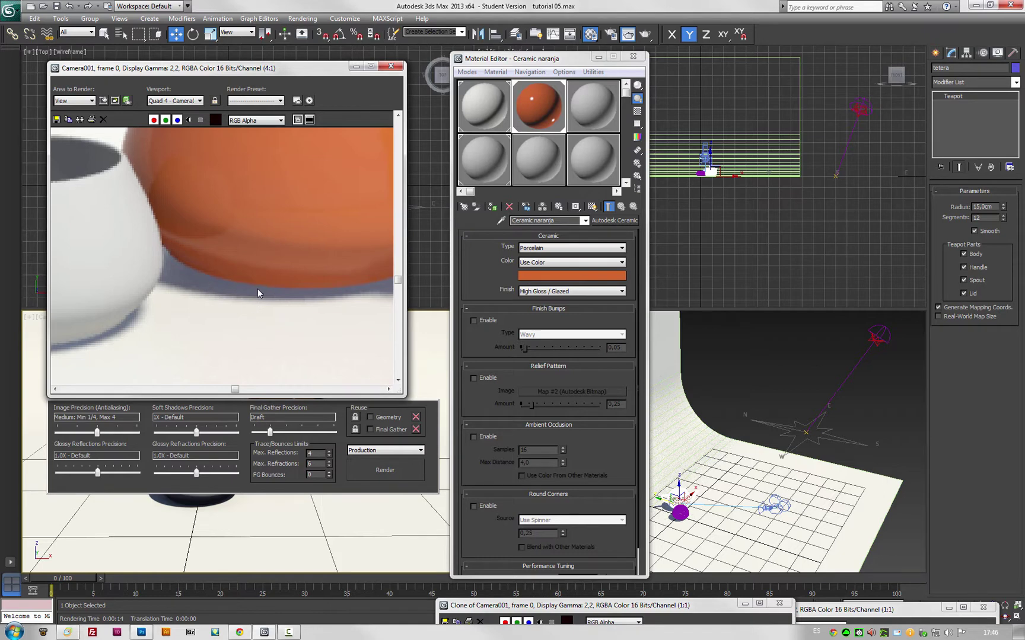
{"action": "scroll", "coordinate": [257, 289], "scroll_direction": "down", "scroll_amount": 1}
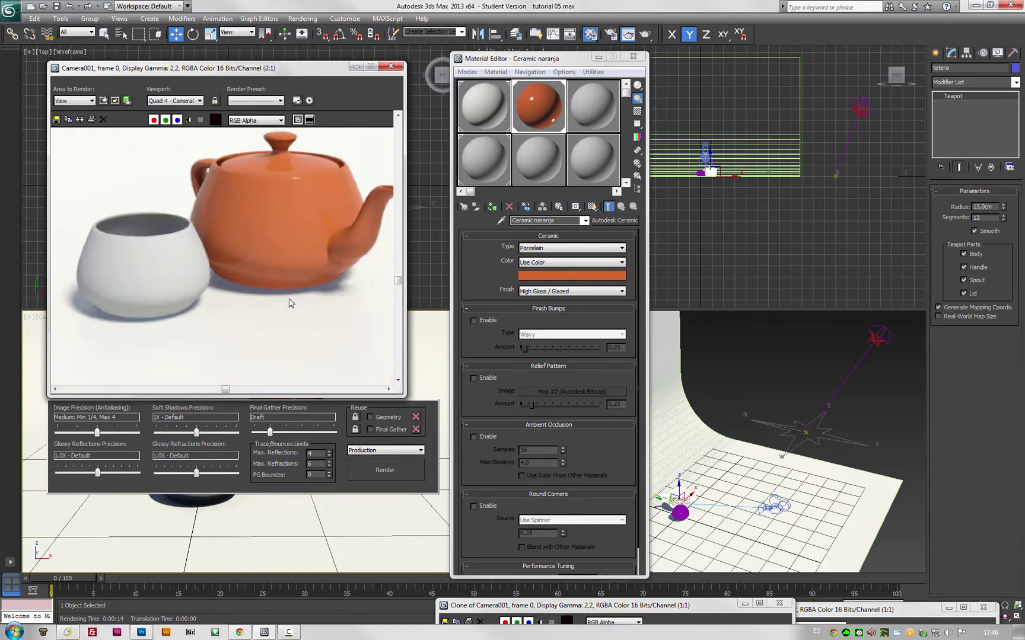
{"action": "scroll", "coordinate": [289, 303], "scroll_direction": "down", "scroll_amount": 1}
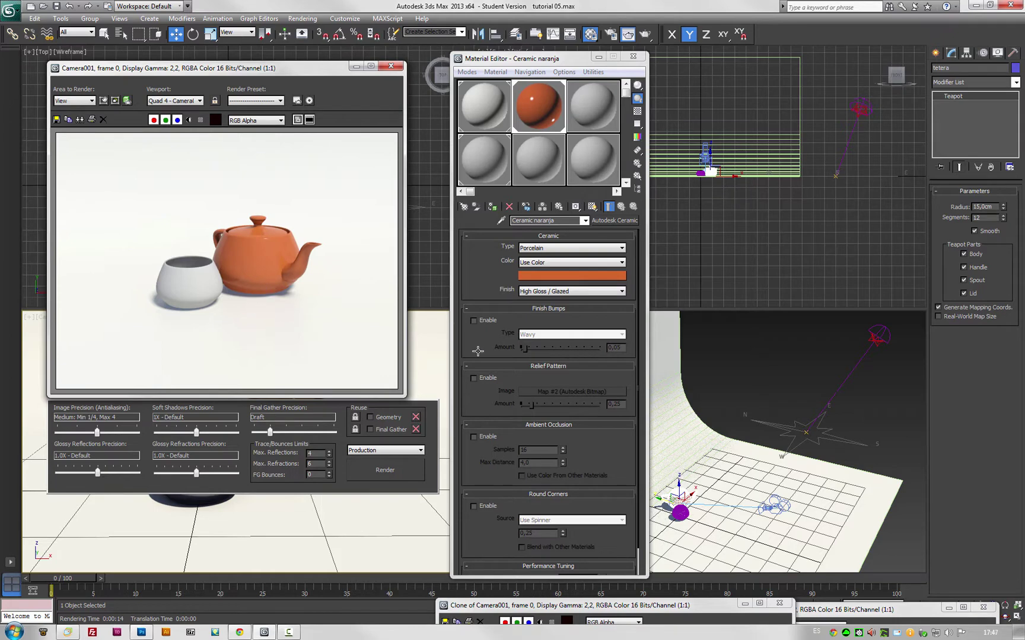
Enable Ambient Occlusion and Round Corners for the orange ceramic, and set the occlusion samples to 20
{"action": "left_click", "coordinate": [577, 307]}
{"action": "left_click", "coordinate": [569, 319]}
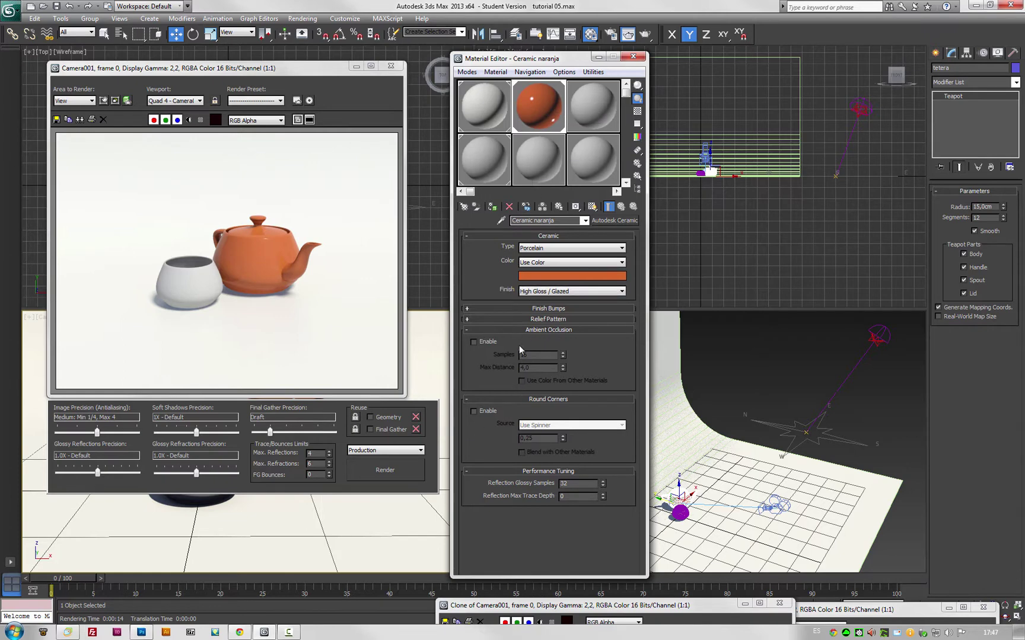
{"action": "left_click", "coordinate": [474, 342]}
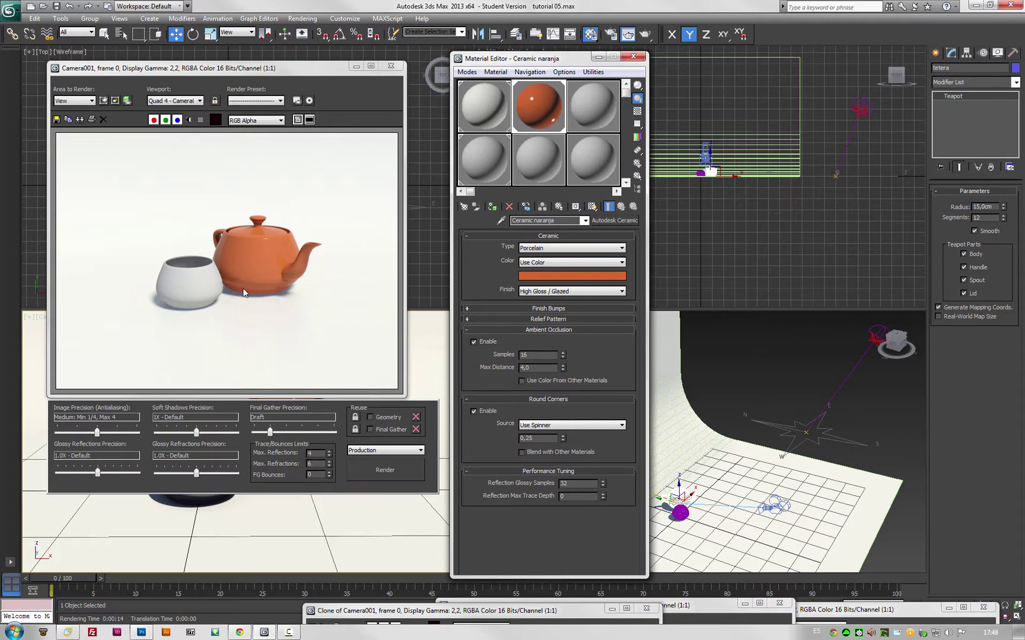
{"action": "left_click", "coordinate": [531, 355]}
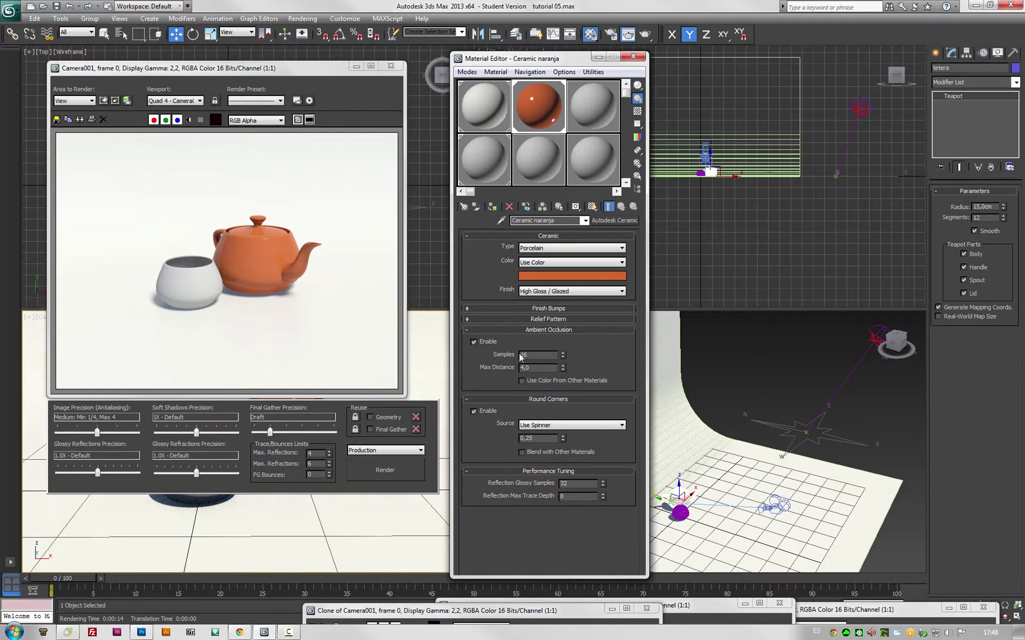
{"action": "left_click_drag", "start_coordinate": [531, 355], "coordinate": [501, 355]}
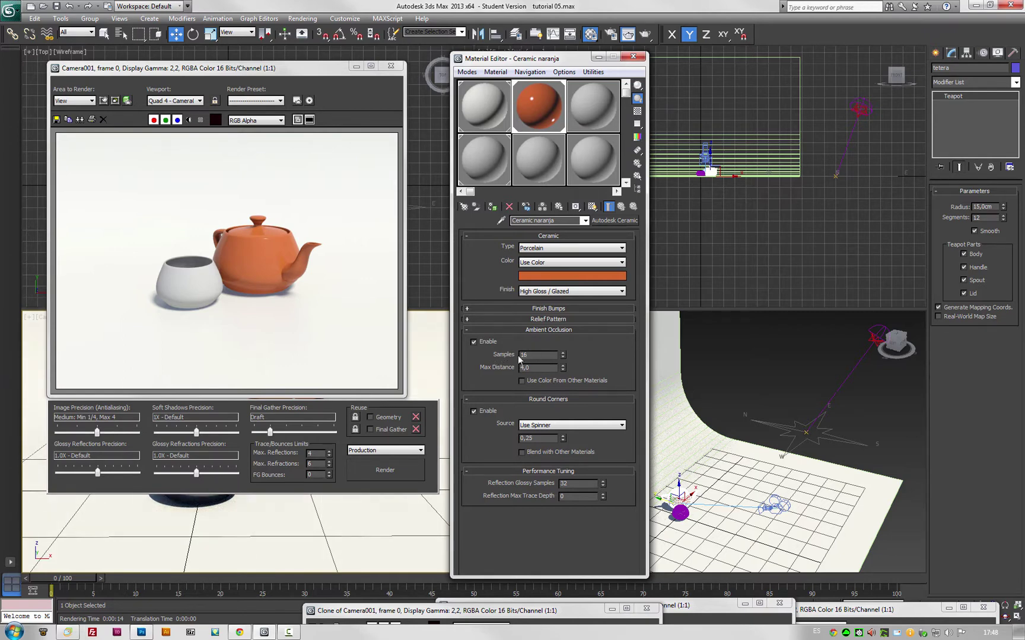
{"action": "left_click", "coordinate": [538, 356]}
{"action": "key", "text": "Return"}
{"action": "type", "text": "20"}
Examine the contact shadows around the bowl and teapot, and set the orange ceramic's Ambient Occlusion max distance to 1,0
{"action": "scroll", "coordinate": [222, 302], "scroll_direction": "up", "scroll_amount": 2}
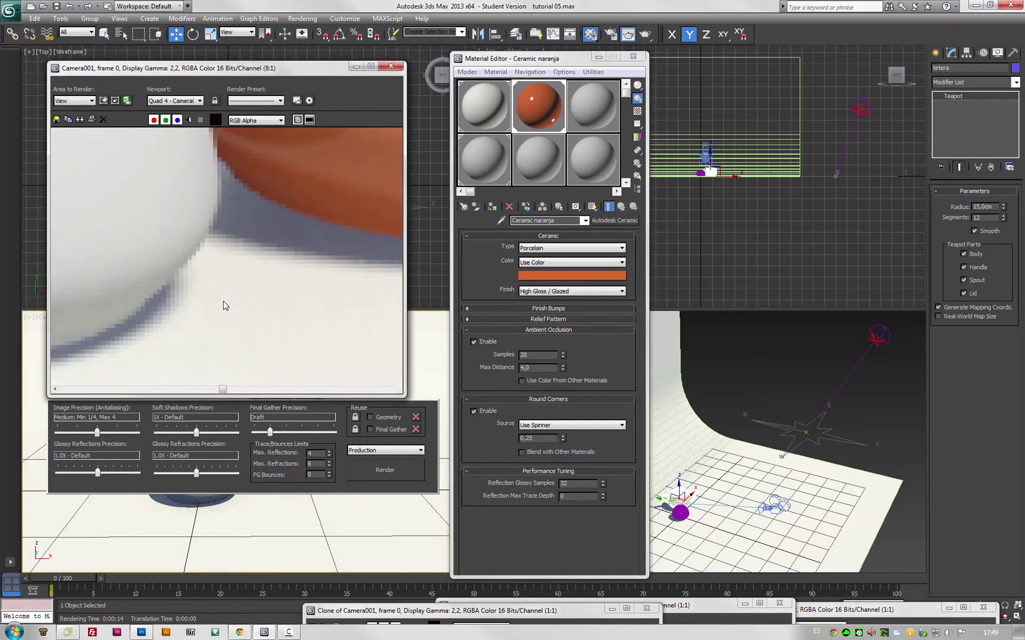
{"action": "scroll", "coordinate": [305, 312], "scroll_direction": "up", "scroll_amount": 1}
{"action": "scroll", "coordinate": [305, 312], "scroll_direction": "down", "scroll_amount": 1}
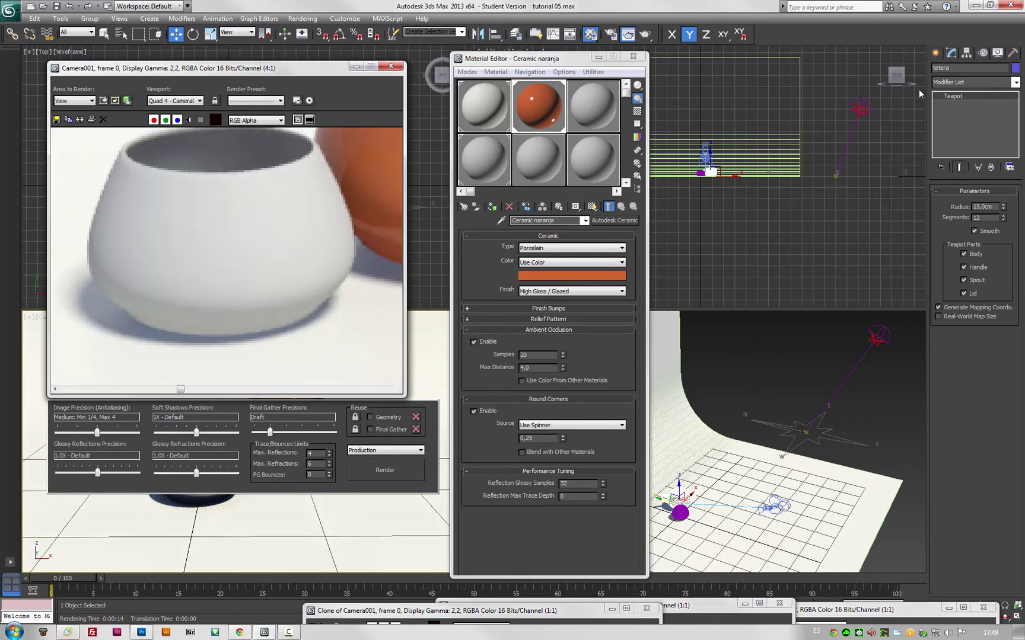
{"action": "left_click_drag", "start_coordinate": [531, 369], "coordinate": [504, 365]}
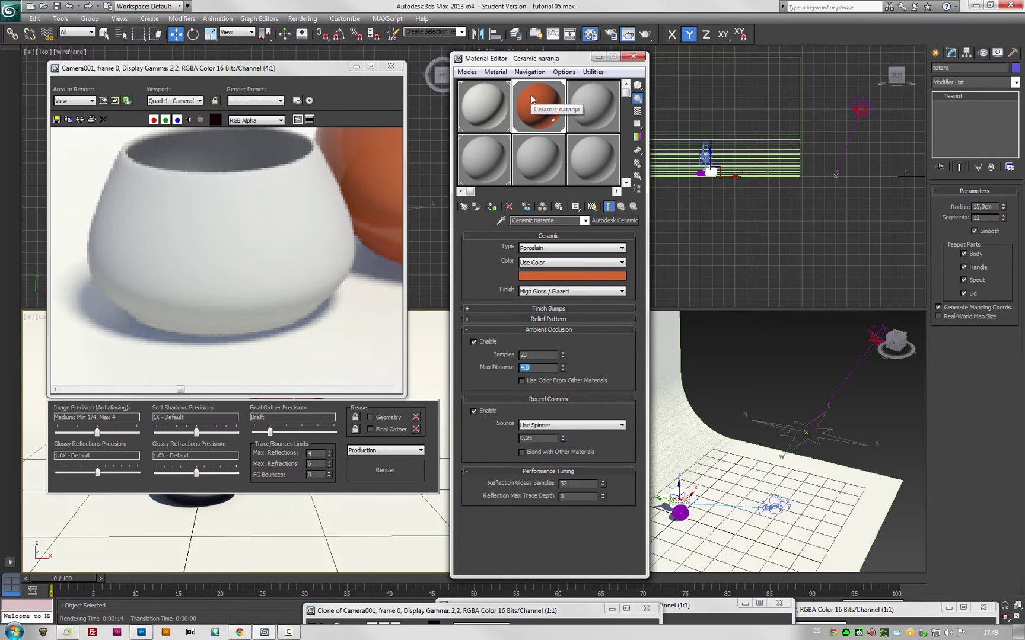
{"action": "middle_click_drag", "start_coordinate": [363, 279], "coordinate": [167, 290]}
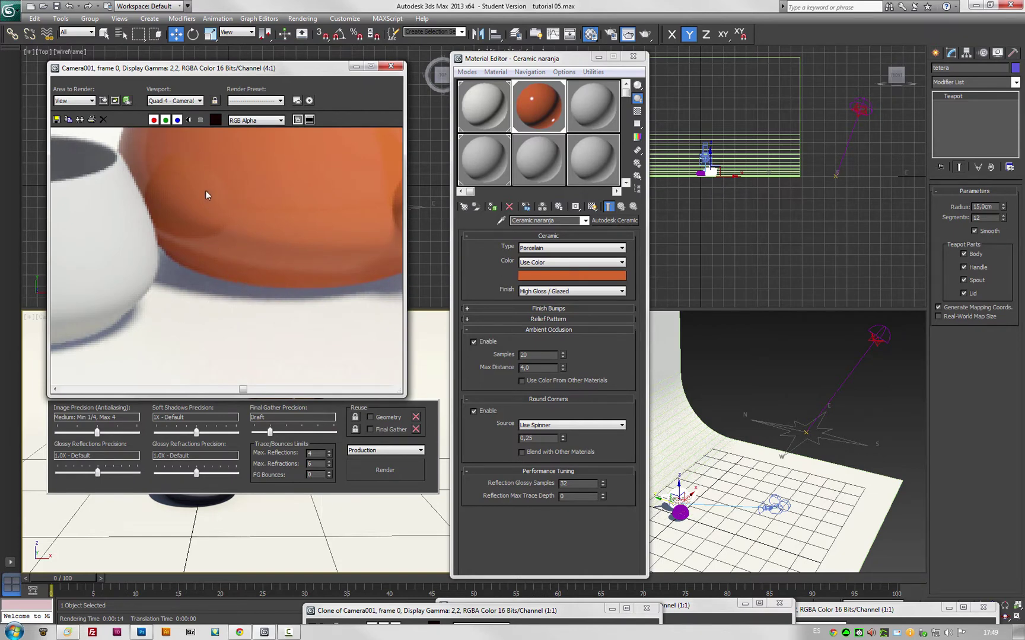
{"action": "double_click", "coordinate": [534, 368]}
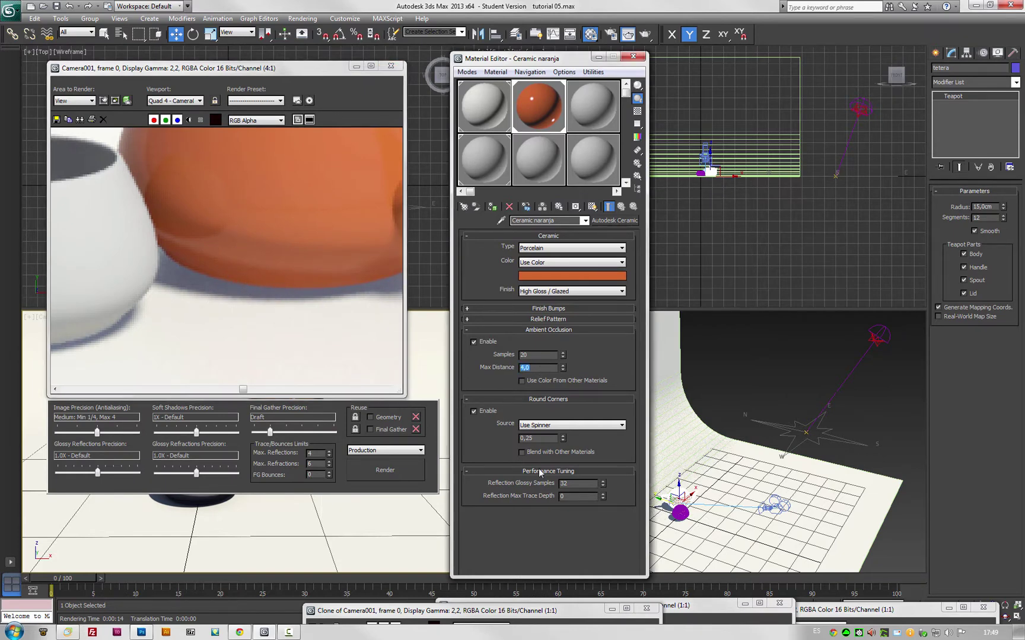
{"action": "type", "text": "1"}
{"action": "left_click", "coordinate": [276, 285]}
{"action": "scroll", "coordinate": [276, 285], "scroll_direction": "down", "scroll_amount": 2}
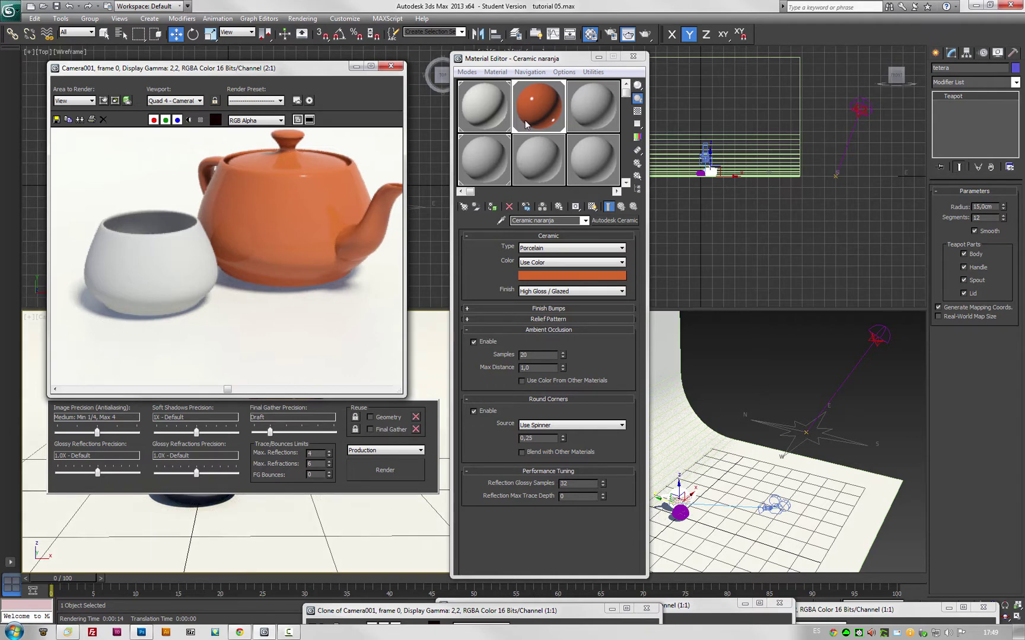
Rename the backdrop's Wall Paint material "wall paint blanco"
{"action": "left_click", "coordinate": [500, 105]}
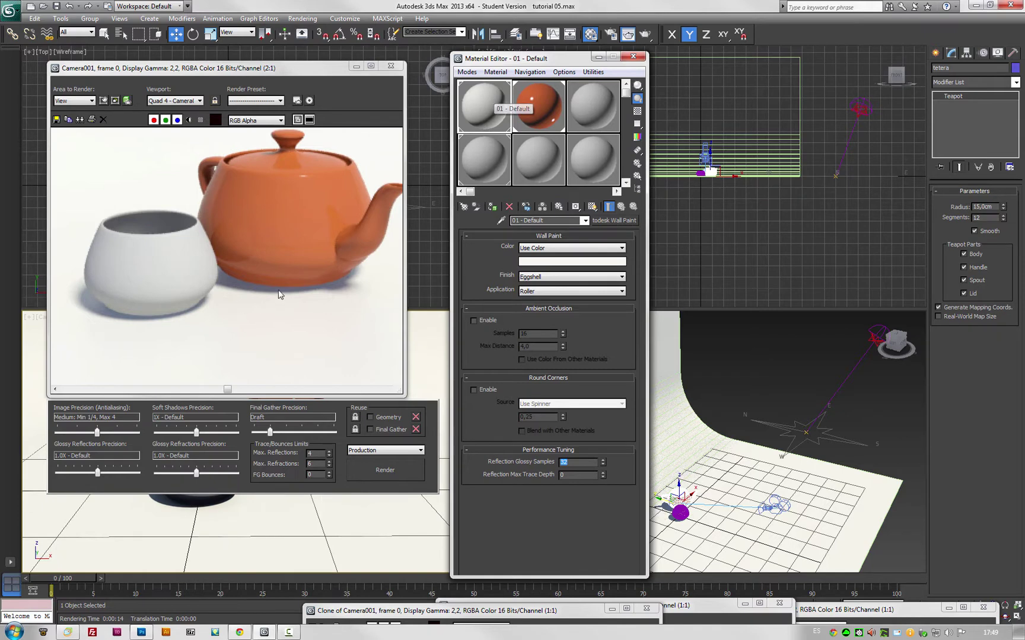
{"action": "left_click_drag", "start_coordinate": [549, 221], "coordinate": [419, 218]}
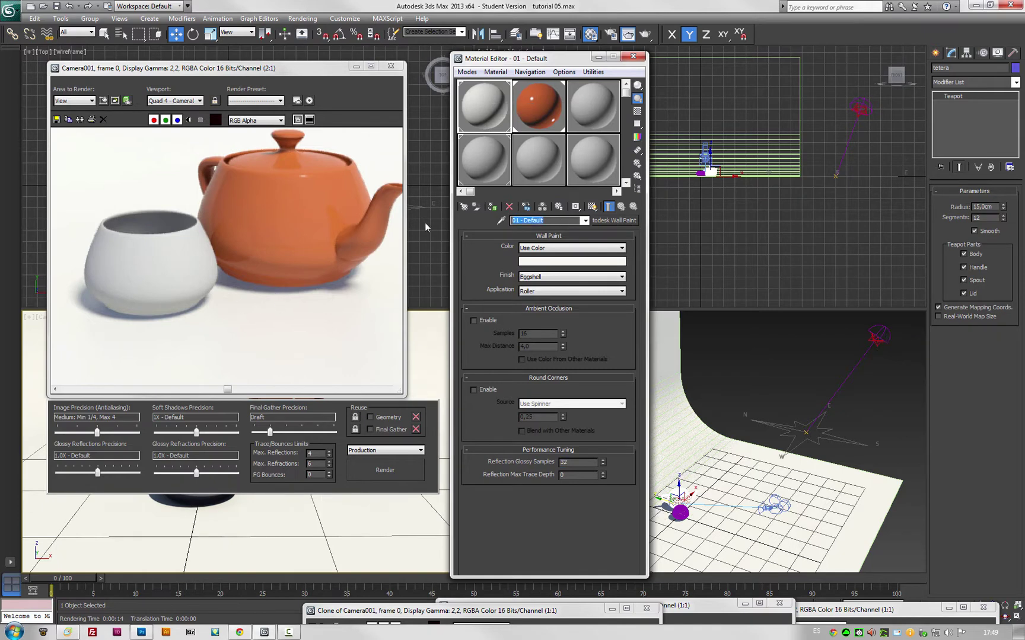
{"action": "type", "text": "wall paint blac"}
{"action": "key", "text": "BackSpace"}
{"action": "type", "text": "nco"}
Enable Ambient Occlusion for the white wall paint with a max distance of 3,0
{"action": "left_click", "coordinate": [474, 321]}
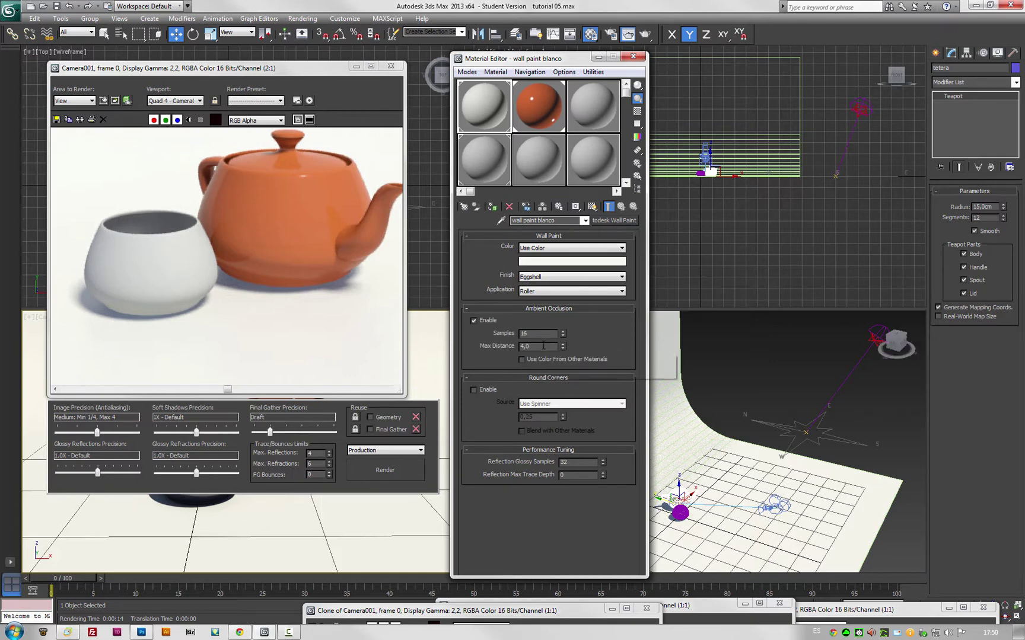
{"action": "left_click_drag", "start_coordinate": [536, 347], "coordinate": [479, 410]}
{"action": "type", "text": "3"}
{"action": "key", "text": "Return"}
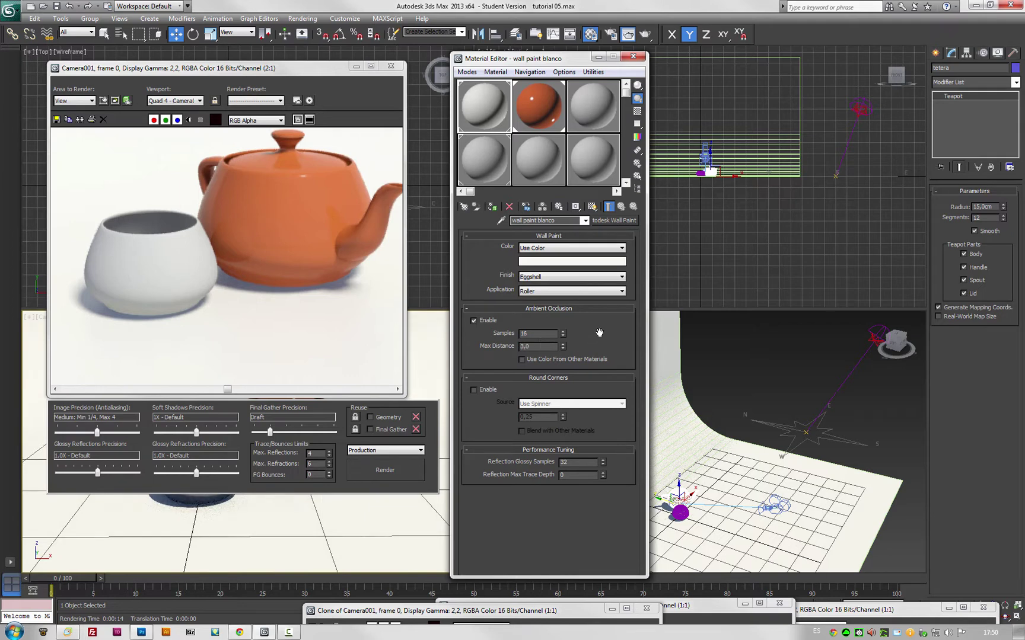
Render the scene and compare the shadows under the bowl and teapot with the cloned earlier render at 2:1 zoom
{"action": "left_click", "coordinate": [387, 469]}
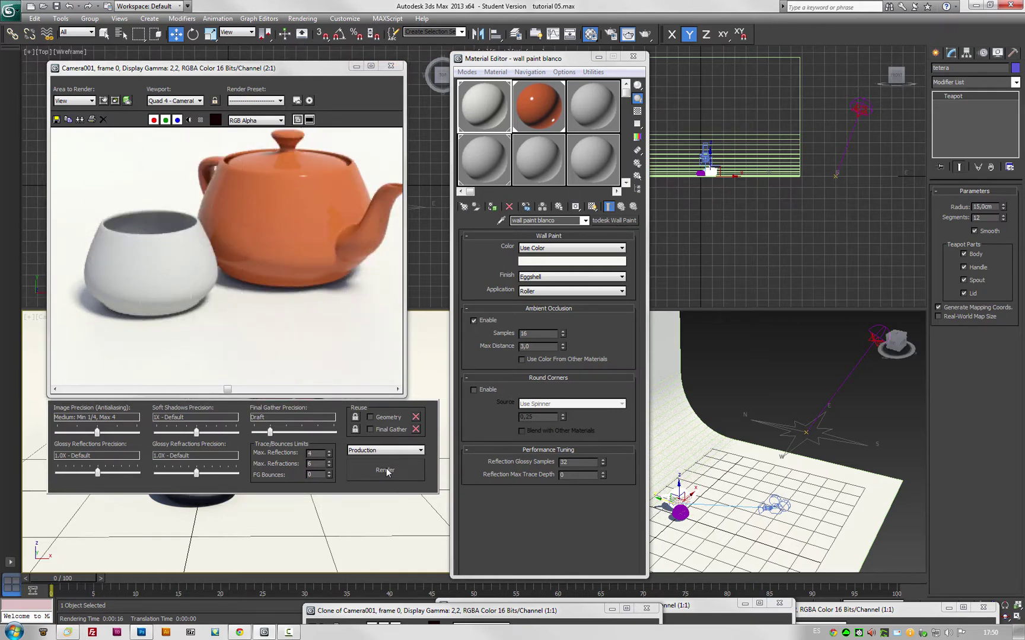
{"action": "left_click", "coordinate": [264, 242]}
{"action": "scroll", "coordinate": [265, 242], "scroll_direction": "down", "scroll_amount": 1}
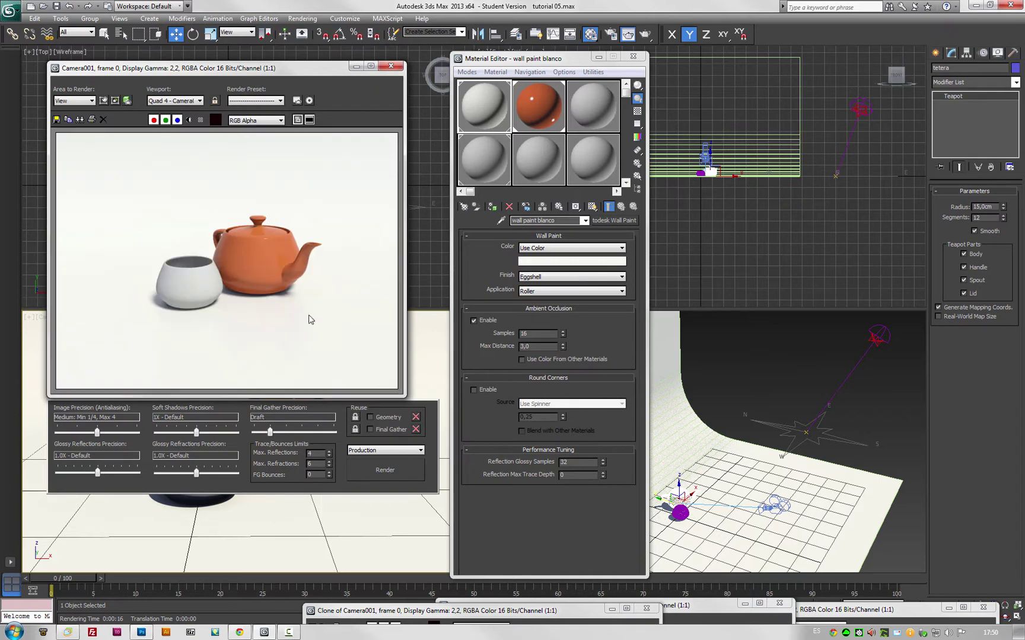
{"action": "mouse_move", "coordinate": [436, 621]}
{"action": "left_mouse_down"}
{"action": "mouse_move", "coordinate": [470, 572]}
{"action": "mouse_move", "coordinate": [583, 126]}
{"action": "mouse_move", "coordinate": [537, 109]}
{"action": "left_mouse_up"}
{"action": "scroll", "coordinate": [629, 276], "scroll_direction": "up", "scroll_amount": 1}
{"action": "left_click", "coordinate": [249, 267]}
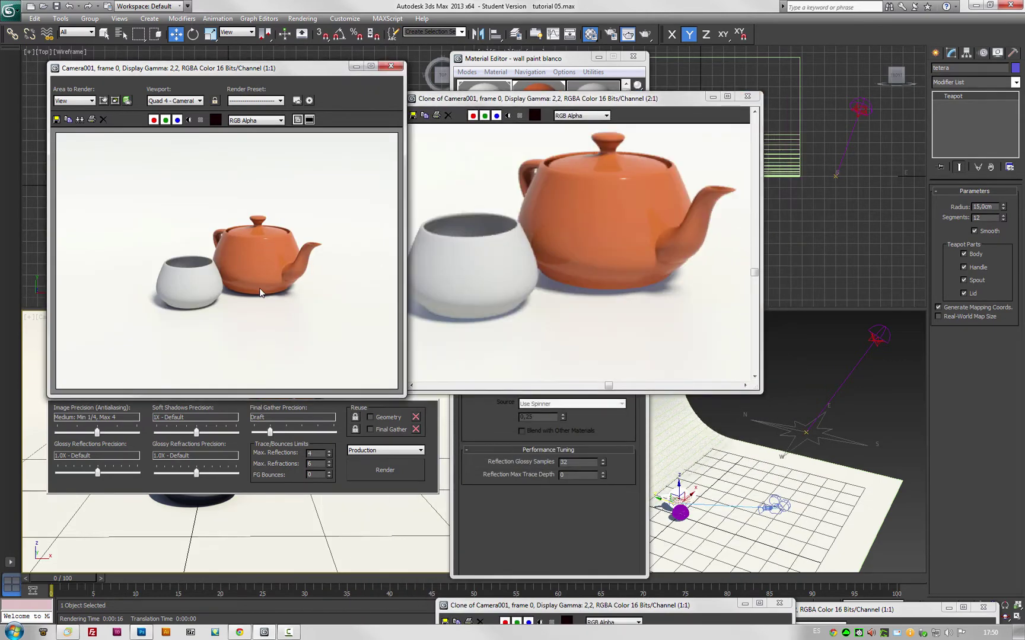
{"action": "scroll", "coordinate": [259, 288], "scroll_direction": "up", "scroll_amount": 1}
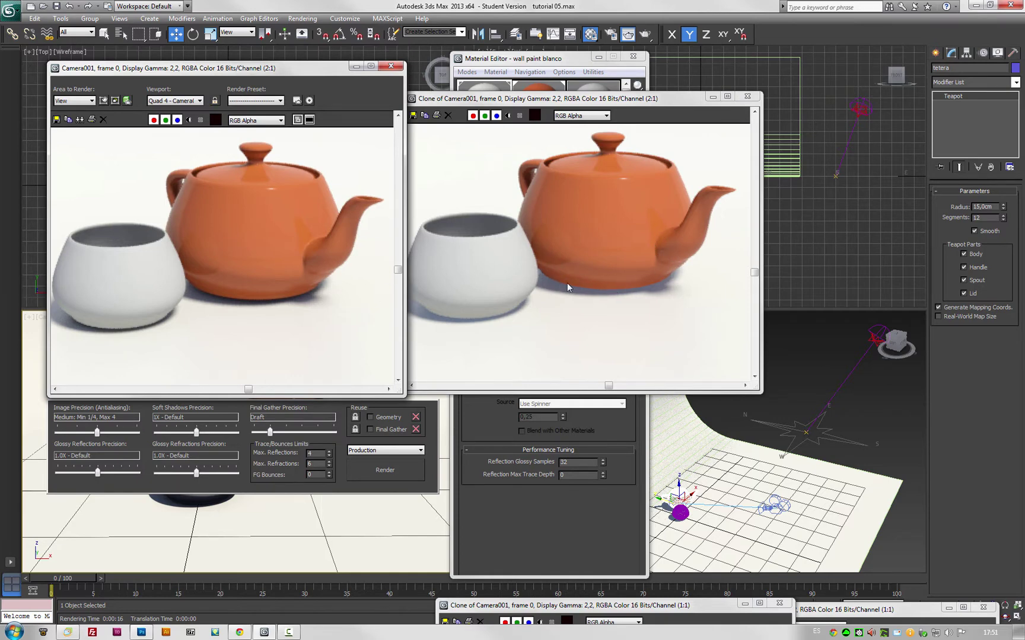
{"action": "mouse_move", "coordinate": [509, 101]}
{"action": "left_mouse_down"}
{"action": "mouse_move", "coordinate": [770, 304]}
{"action": "mouse_move", "coordinate": [781, 299]}
{"action": "left_mouse_up"}
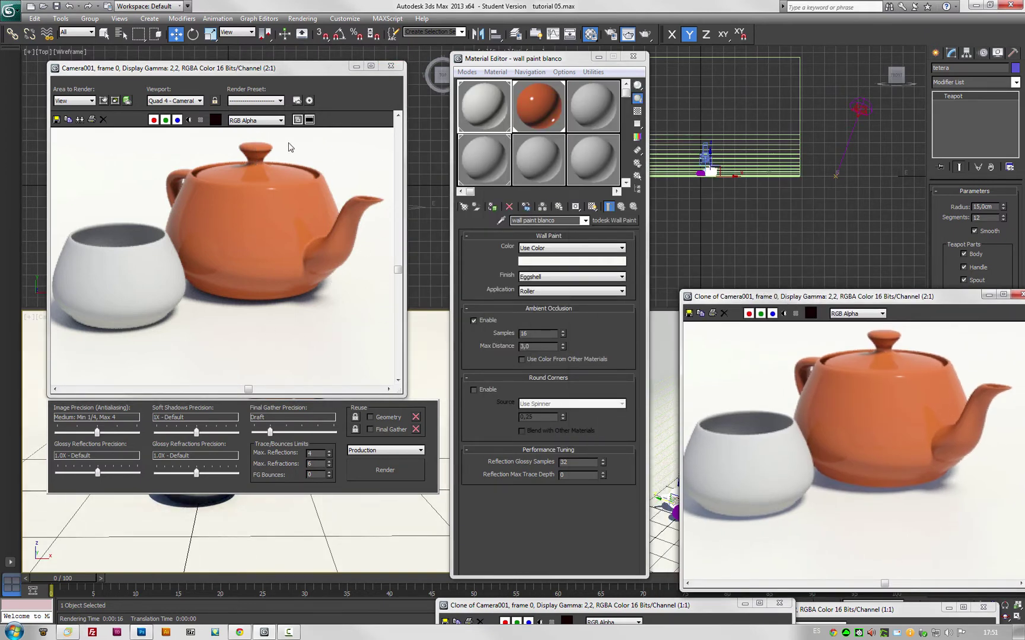
Restrict rendering to a small region covering the bowl's inner edge and the handle-side half of the teapot
{"action": "left_click", "coordinate": [103, 101]}
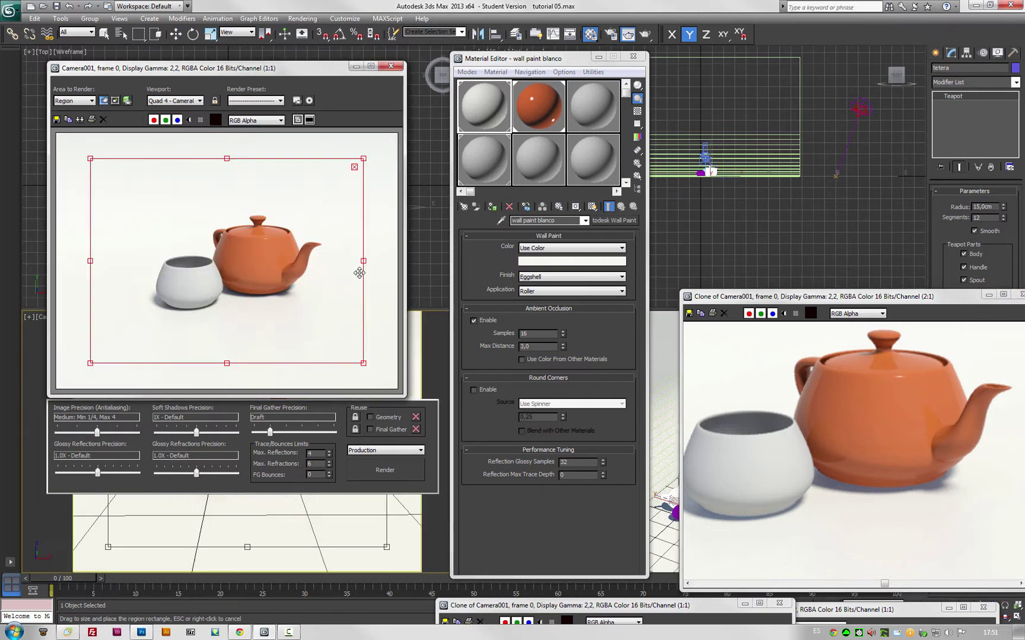
{"action": "left_click_drag", "start_coordinate": [362, 261], "coordinate": [256, 261]}
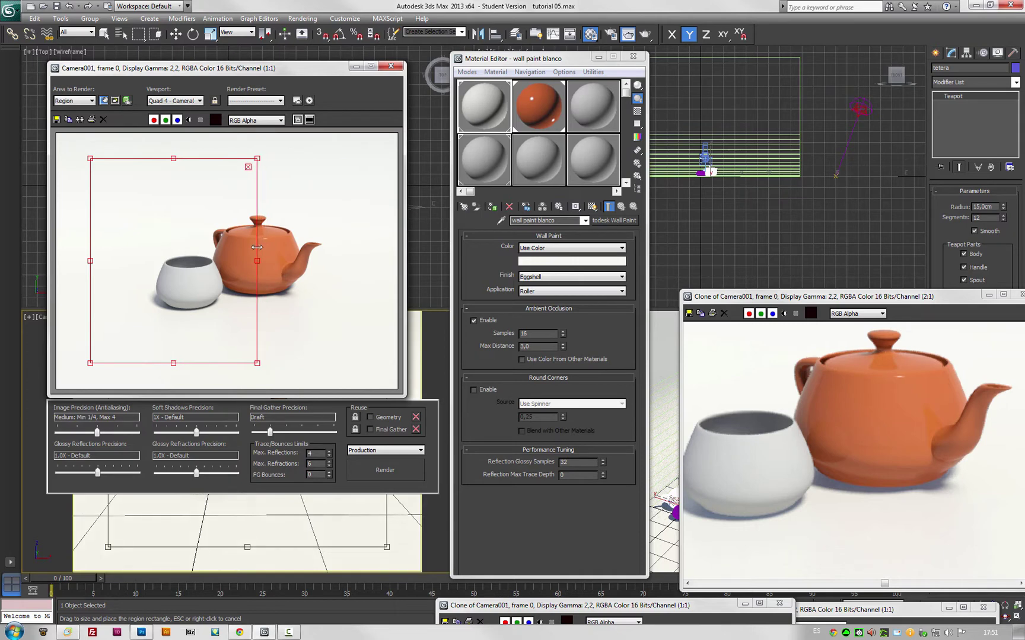
{"action": "left_click_drag", "start_coordinate": [89, 261], "coordinate": [204, 264]}
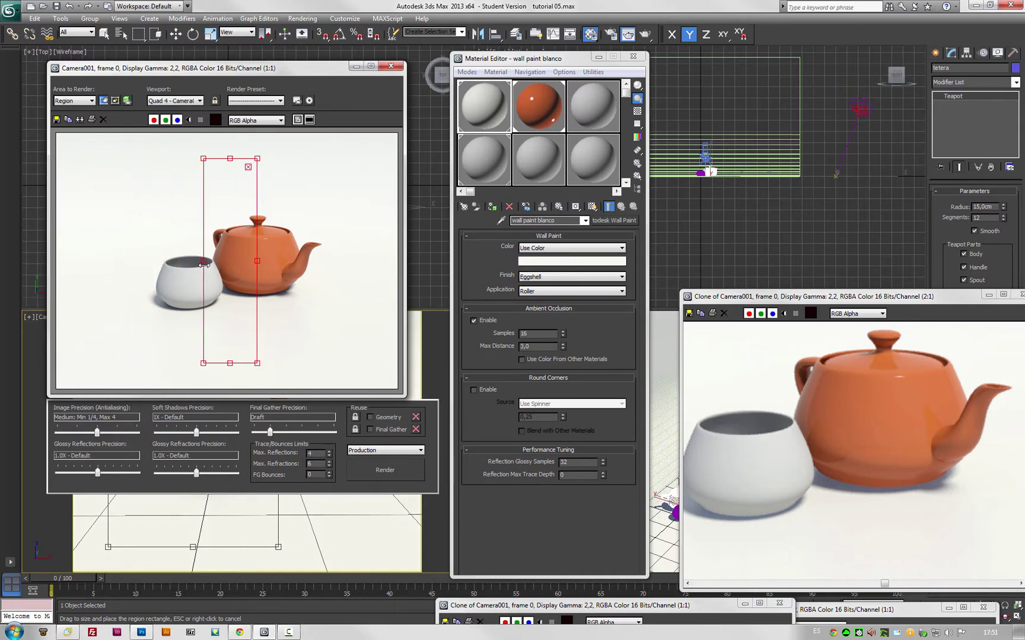
{"action": "left_click_drag", "start_coordinate": [230, 363], "coordinate": [237, 316]}
{"action": "left_click_drag", "start_coordinate": [230, 159], "coordinate": [229, 207]}
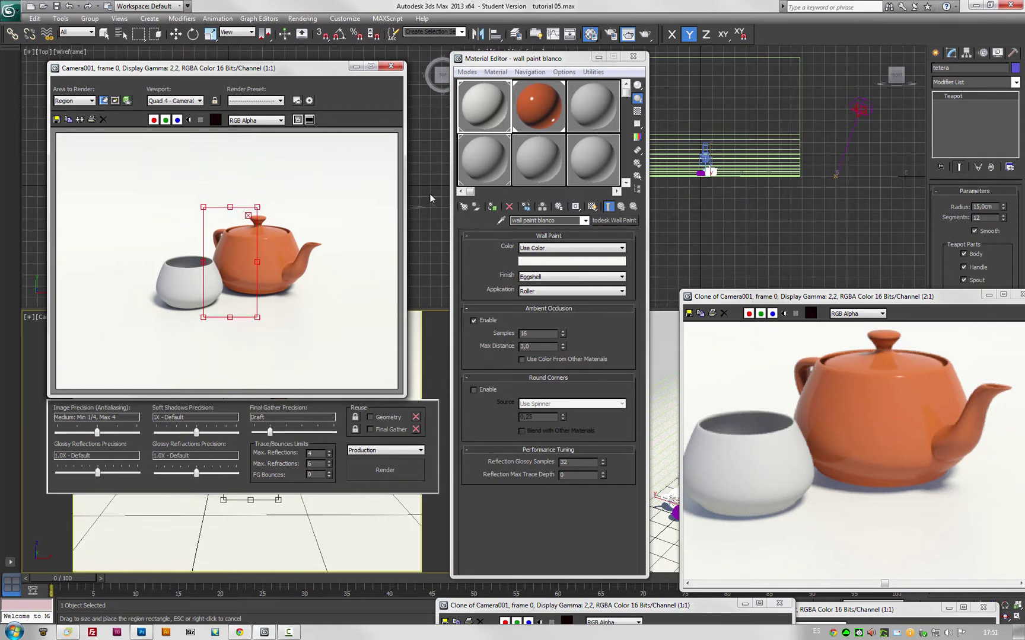
Set the white wall paint's Ambient Occlusion max distance to 10,0, render the region and inspect it up close
{"action": "left_click", "coordinate": [483, 110]}
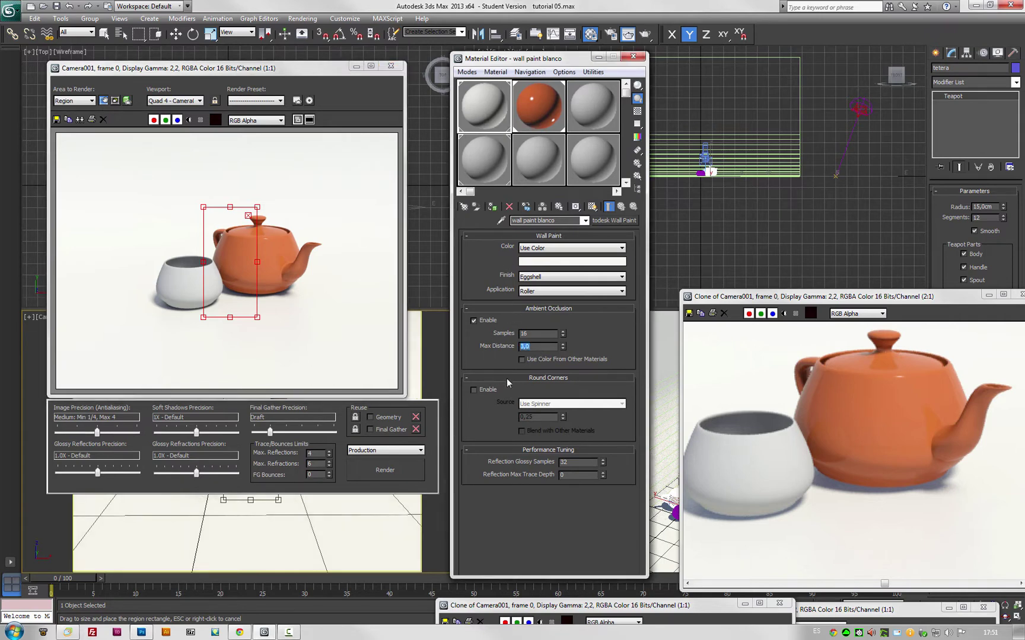
{"action": "type", "text": "10"}
{"action": "key", "text": "Return"}
{"action": "left_click", "coordinate": [396, 470]}
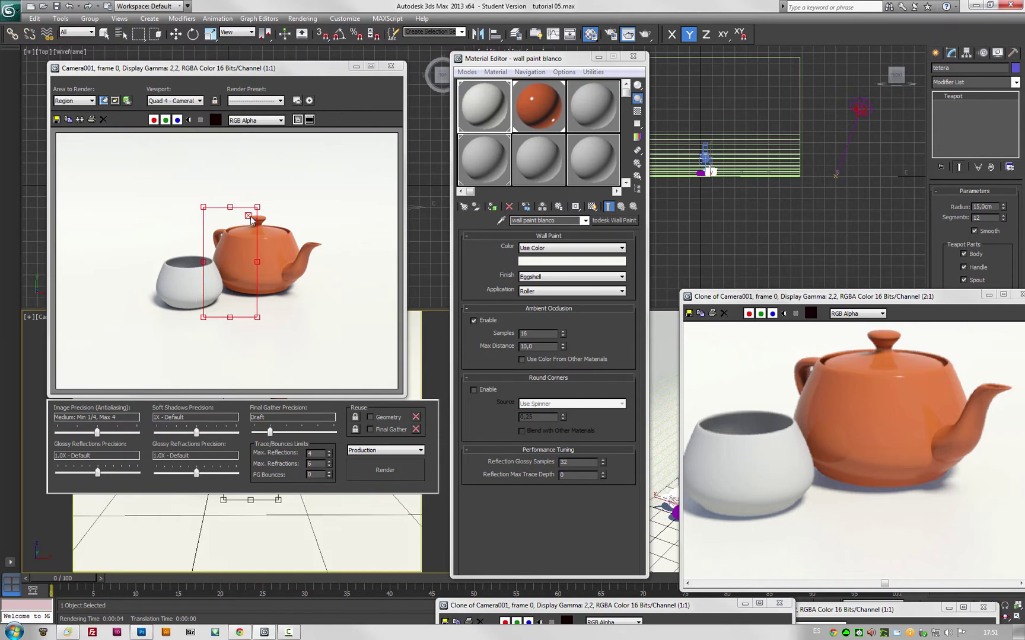
{"action": "key", "text": "w"}
{"action": "scroll", "coordinate": [264, 279], "scroll_direction": "up", "scroll_amount": 1}
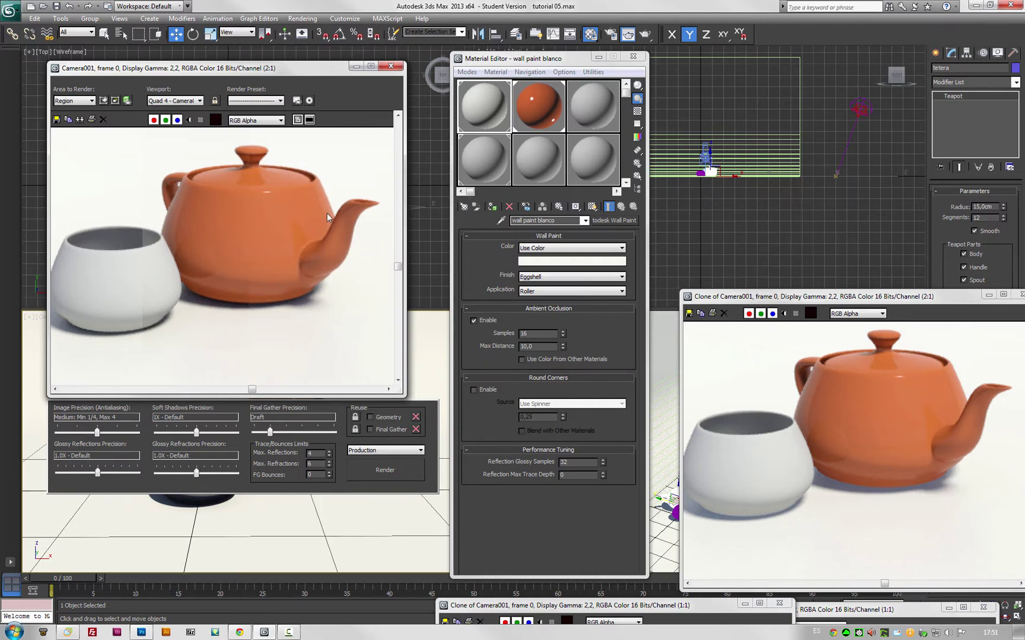
Set the white wall paint's Ambient Occlusion max distance to 4,0 and render a narrower region over the teapot for comparison
{"action": "left_click", "coordinate": [103, 100]}
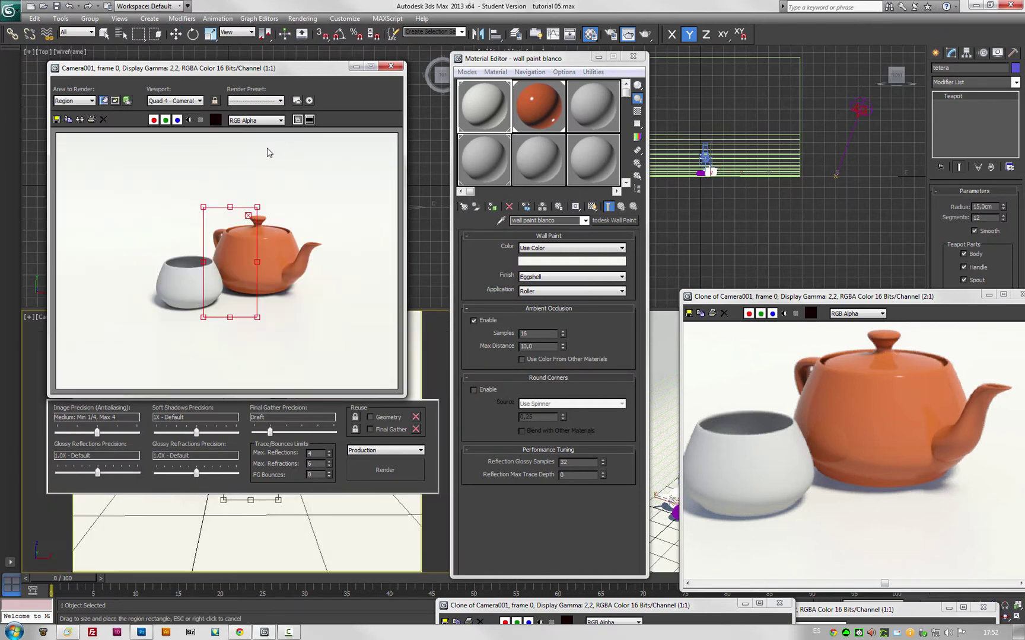
{"action": "left_click_drag", "start_coordinate": [202, 262], "coordinate": [233, 263]}
{"action": "double_click", "coordinate": [522, 346]}
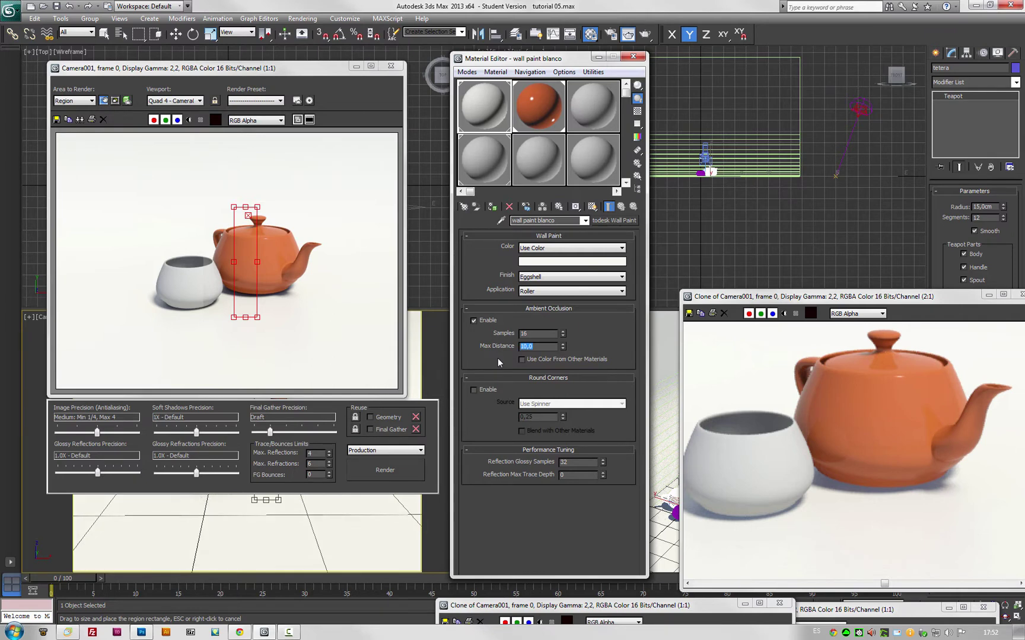
{"action": "type", "text": "4"}
{"action": "left_click", "coordinate": [385, 469]}
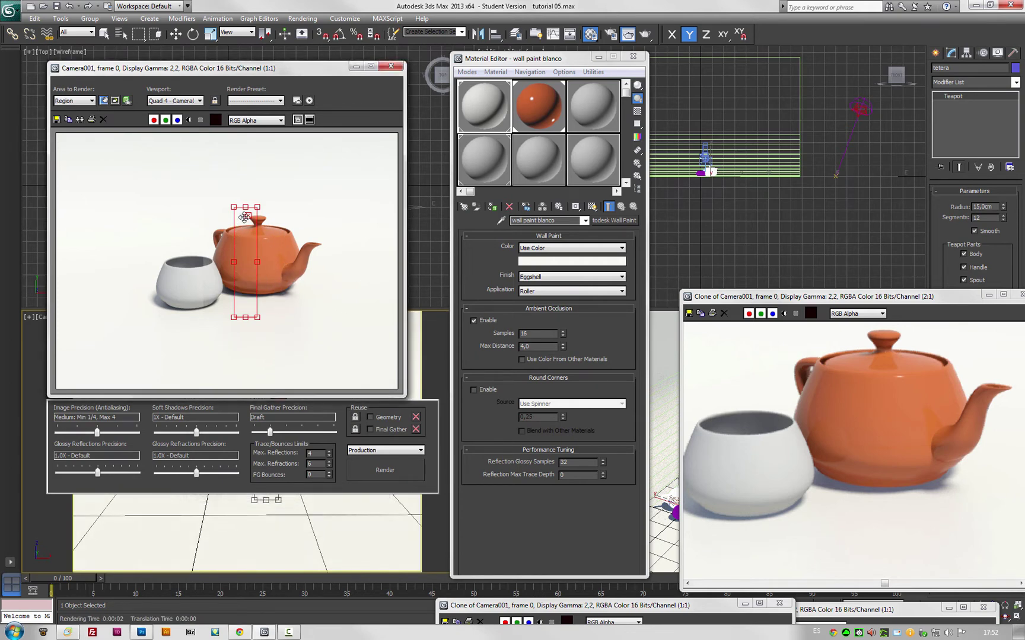
{"action": "key", "text": "w"}
{"action": "scroll", "coordinate": [281, 302], "scroll_direction": "up", "scroll_amount": 2}
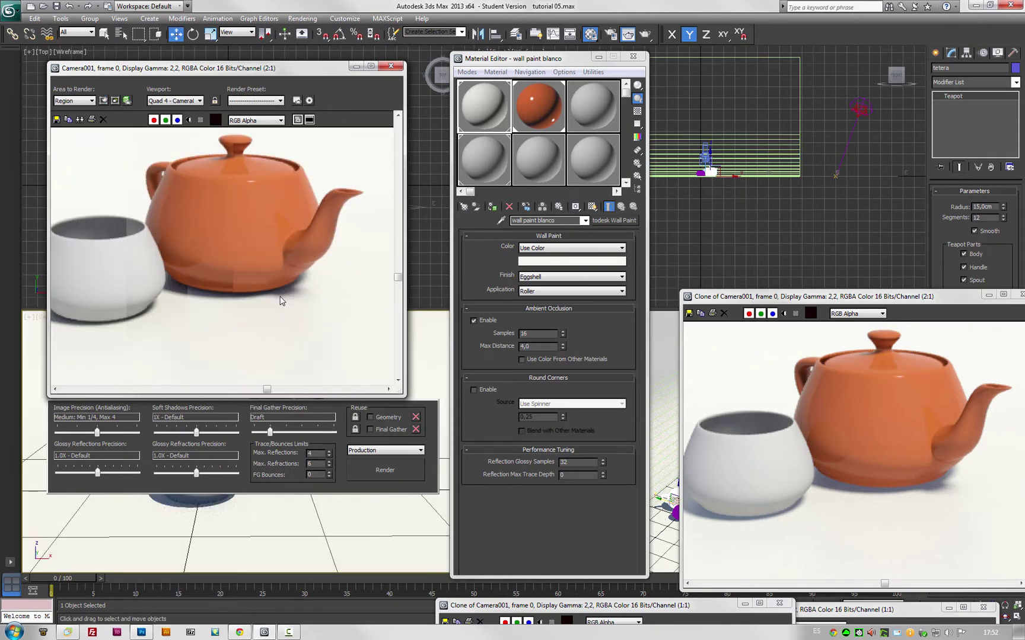
{"action": "scroll", "coordinate": [273, 299], "scroll_direction": "down", "scroll_amount": 1}
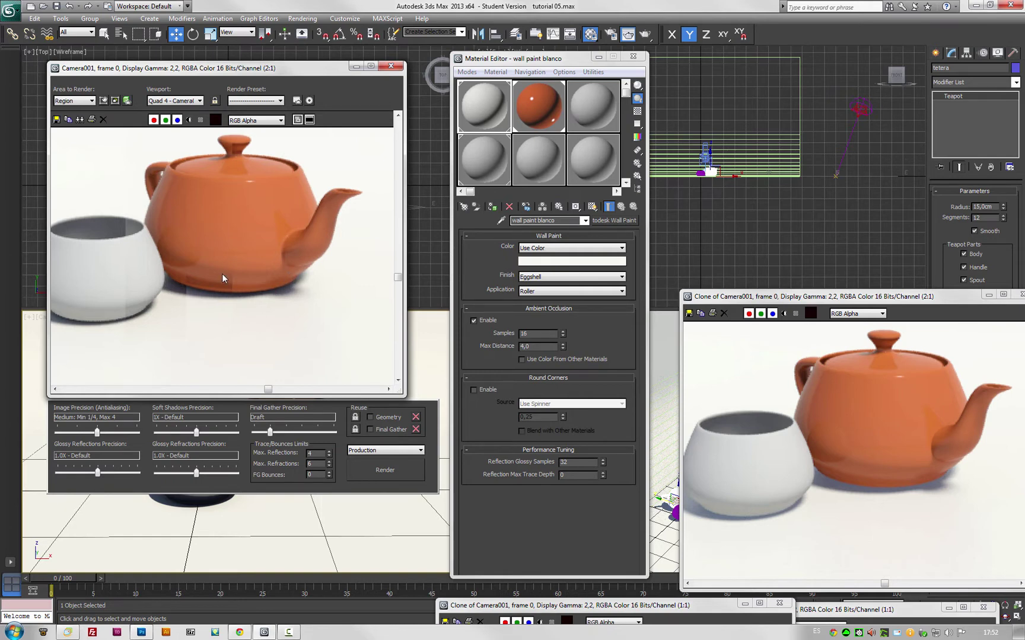
Set the white wall paint's Ambient Occlusion max distance to 3,0
{"action": "scroll", "coordinate": [222, 276], "scroll_direction": "down", "scroll_amount": 1}
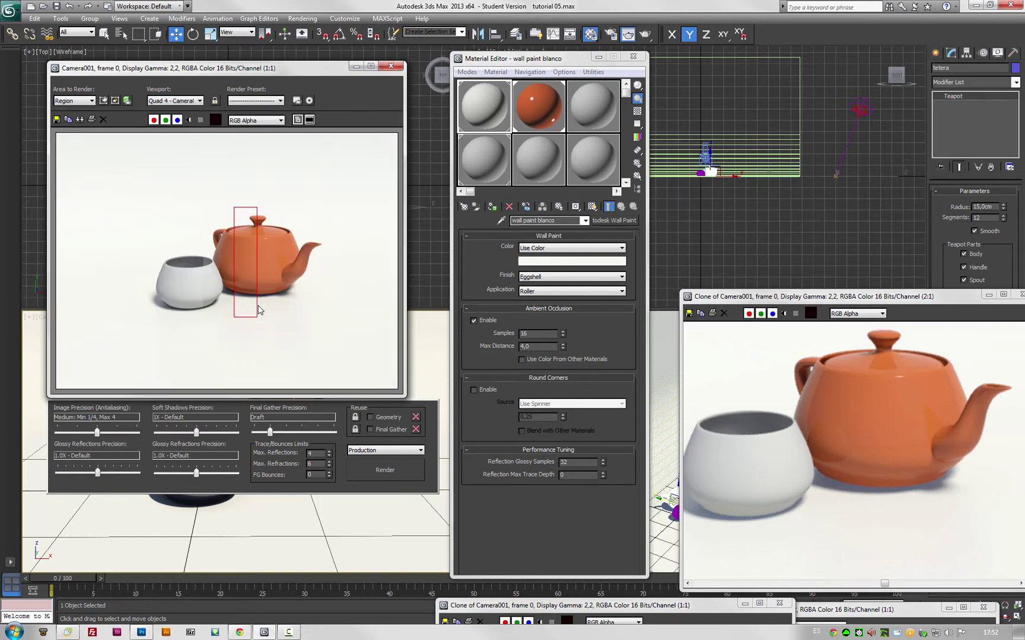
{"action": "double_click", "coordinate": [544, 343]}
{"action": "type", "text": "3"}
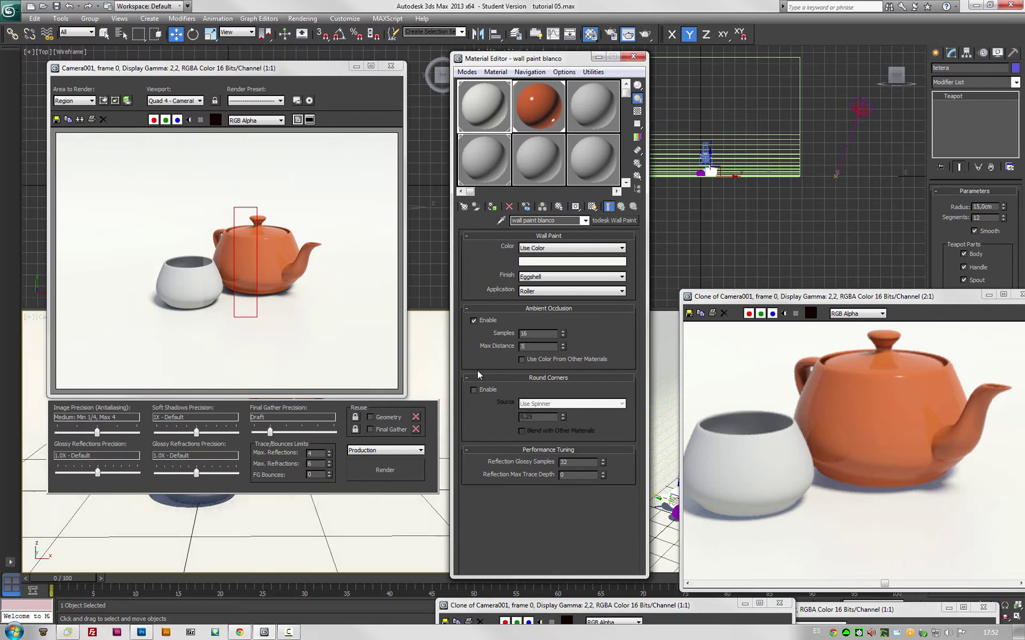
{"action": "key", "text": "Return"}
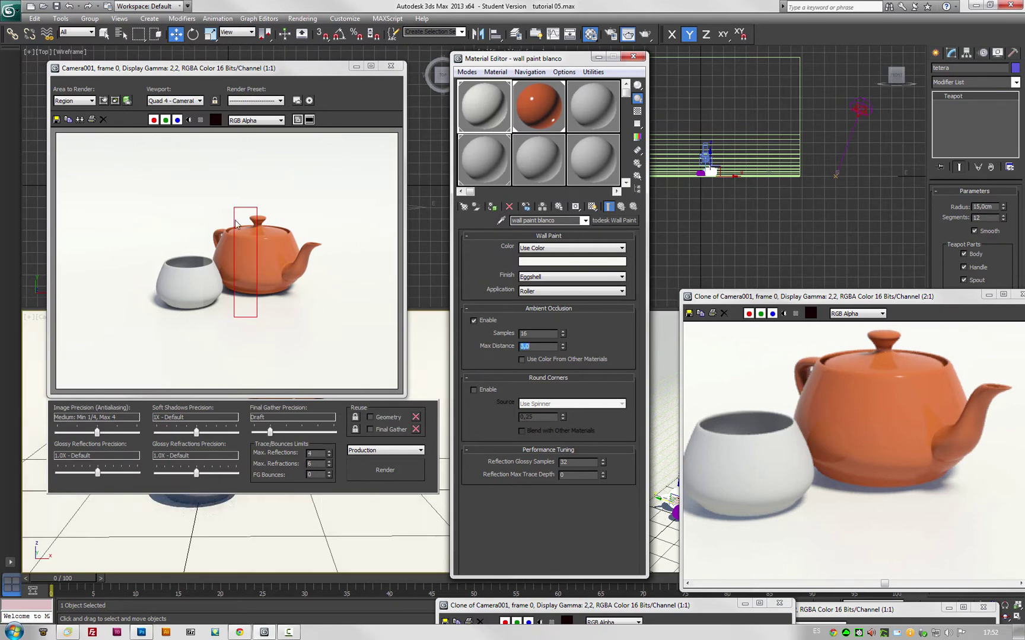
Enlarge the render region to enclose the whole bowl and teapot with their shadows, and render it
{"action": "left_click", "coordinate": [116, 101]}
{"action": "left_click", "coordinate": [116, 101]}
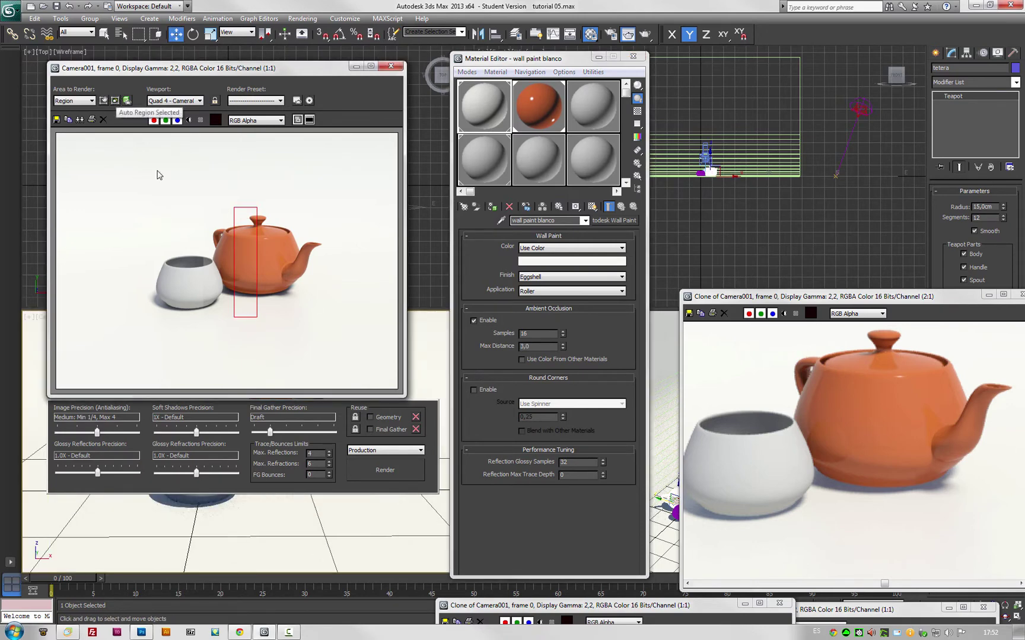
{"action": "left_click", "coordinate": [104, 102]}
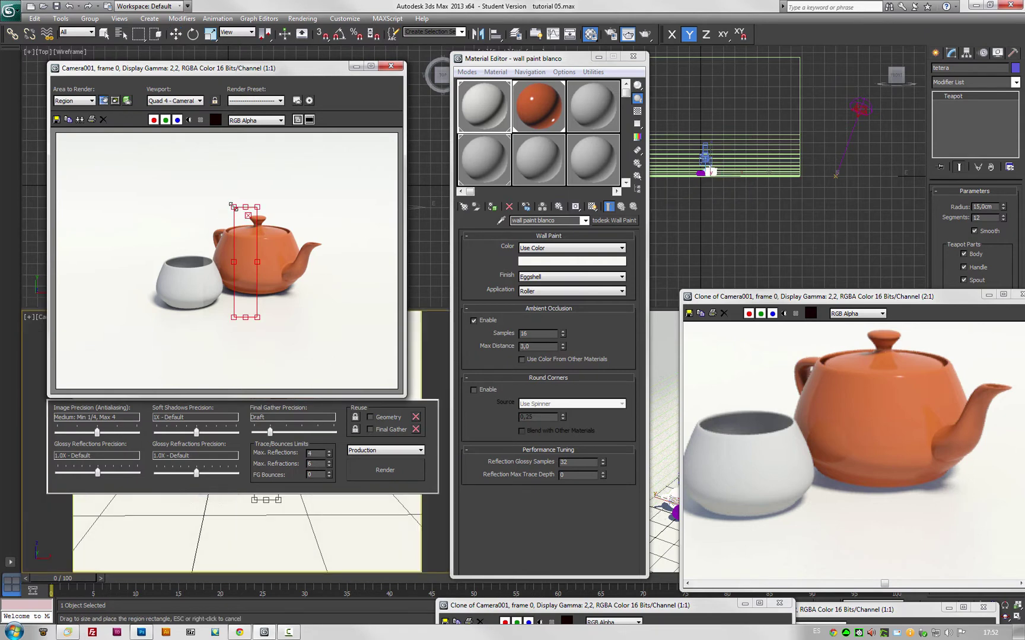
{"action": "left_click_drag", "start_coordinate": [234, 207], "coordinate": [117, 187]}
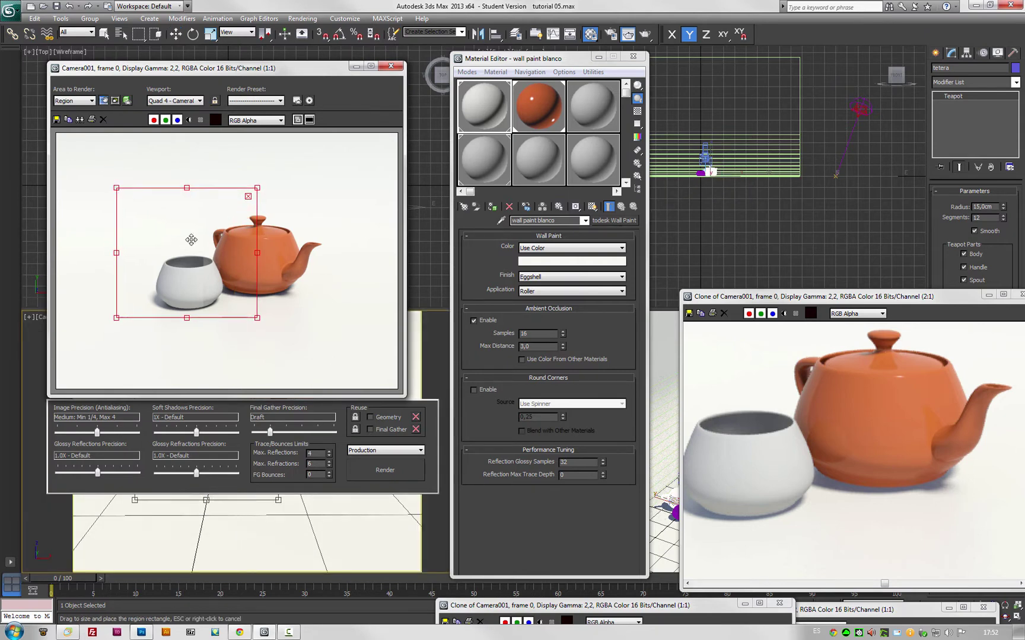
{"action": "left_click_drag", "start_coordinate": [265, 259], "coordinate": [333, 259]}
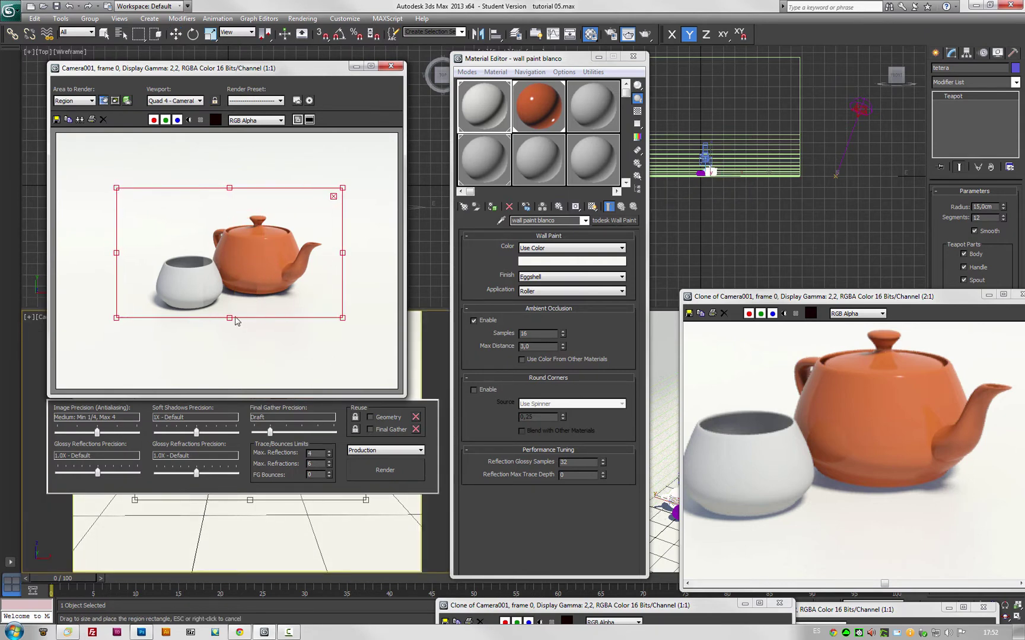
{"action": "left_click_drag", "start_coordinate": [229, 317], "coordinate": [230, 340]}
{"action": "left_click", "coordinate": [385, 470]}
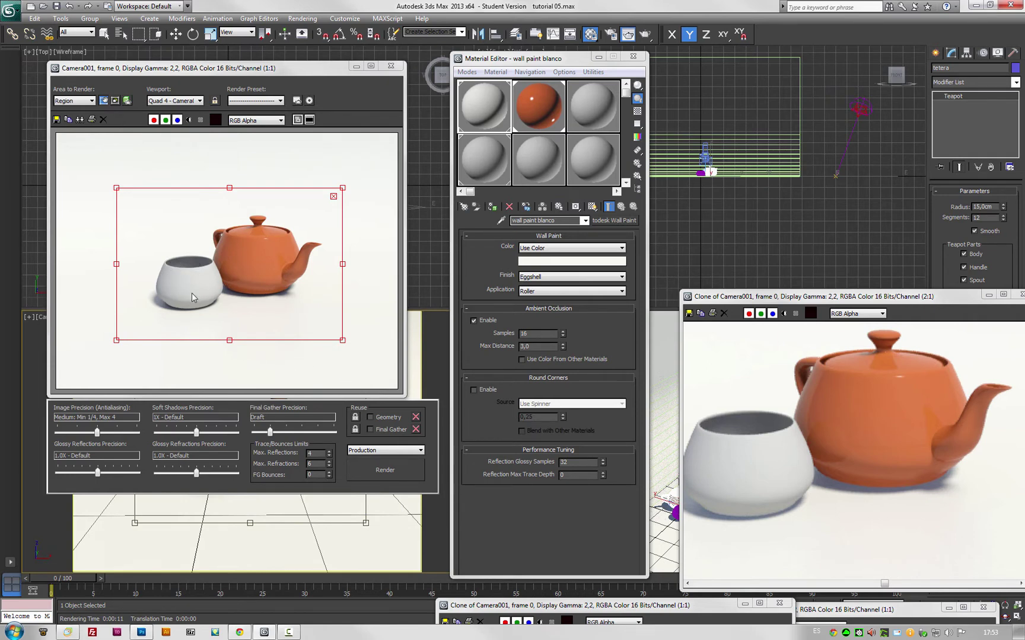
Rename the orange ceramic material as Ceramic naranja AO1
{"action": "left_click", "coordinate": [530, 105]}
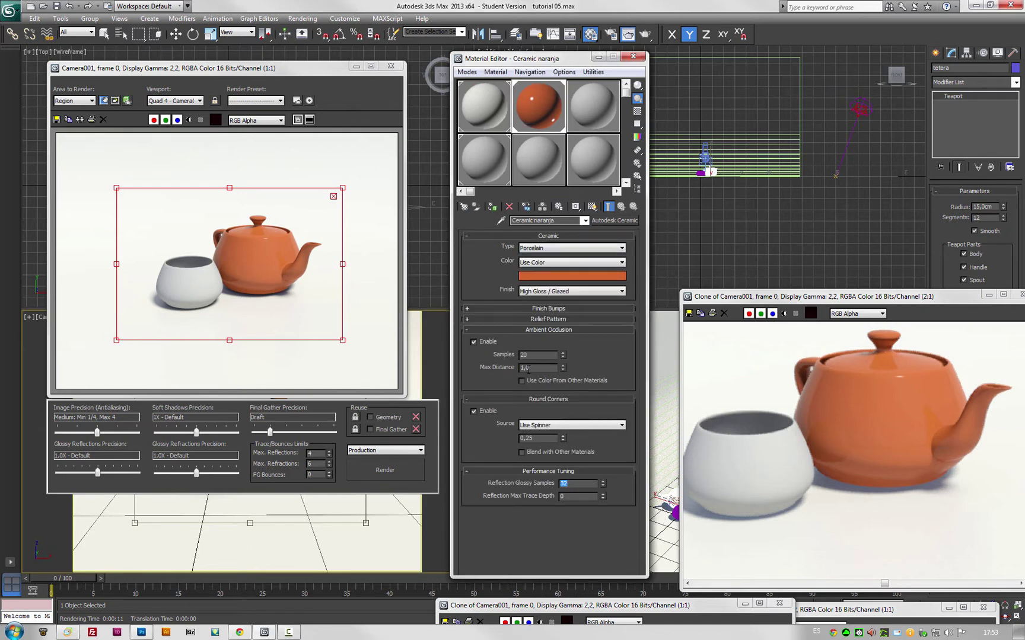
{"action": "left_click", "coordinate": [565, 221]}
{"action": "left_click", "coordinate": [554, 220]}
{"action": "type", "text": "AO1"}
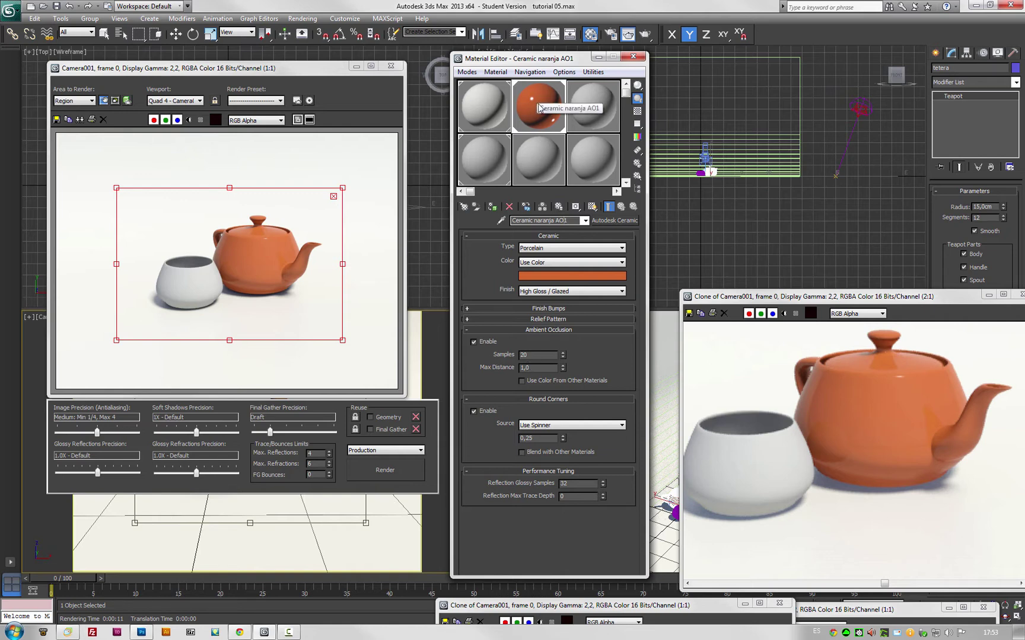
Copy the orange ceramic to the third material slot and rename the copy Ceramic chocolate AO1
{"action": "left_click_drag", "start_coordinate": [538, 109], "coordinate": [587, 117]}
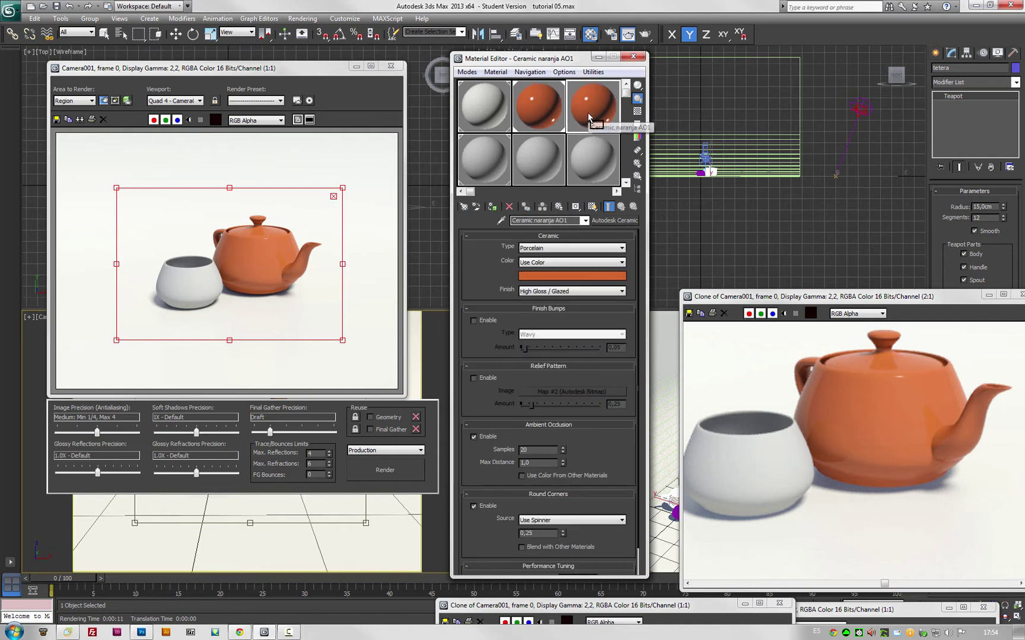
{"action": "left_click_drag", "start_coordinate": [554, 221], "coordinate": [533, 221]}
{"action": "type", "text": "chocolate"}
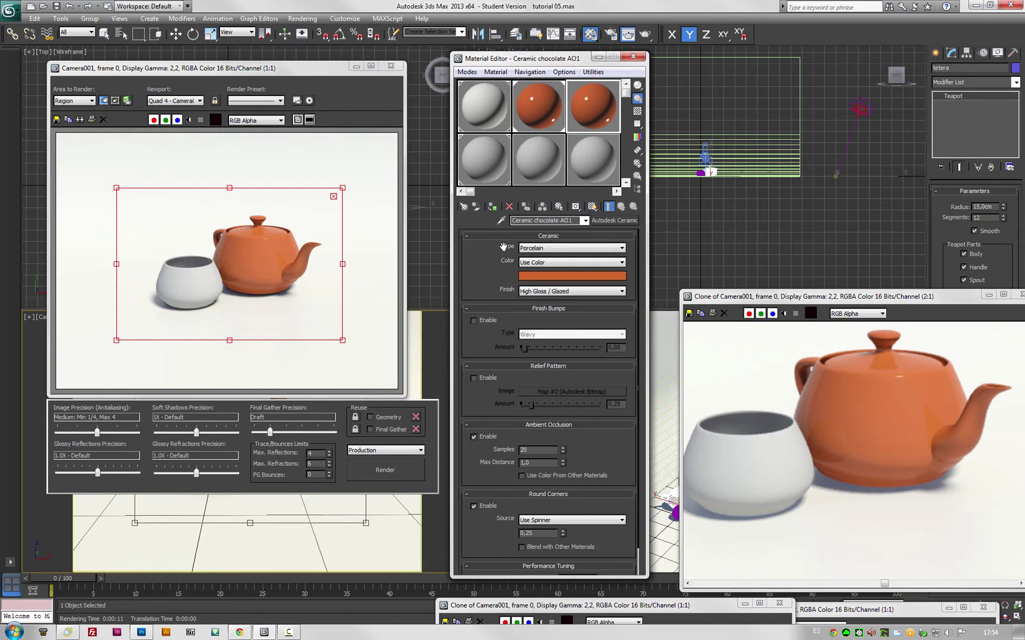
Change the Ceramic chocolate AO1 color to a dark brown by lowering its value and saturation and adjusting its green component
{"action": "left_click", "coordinate": [571, 276]}
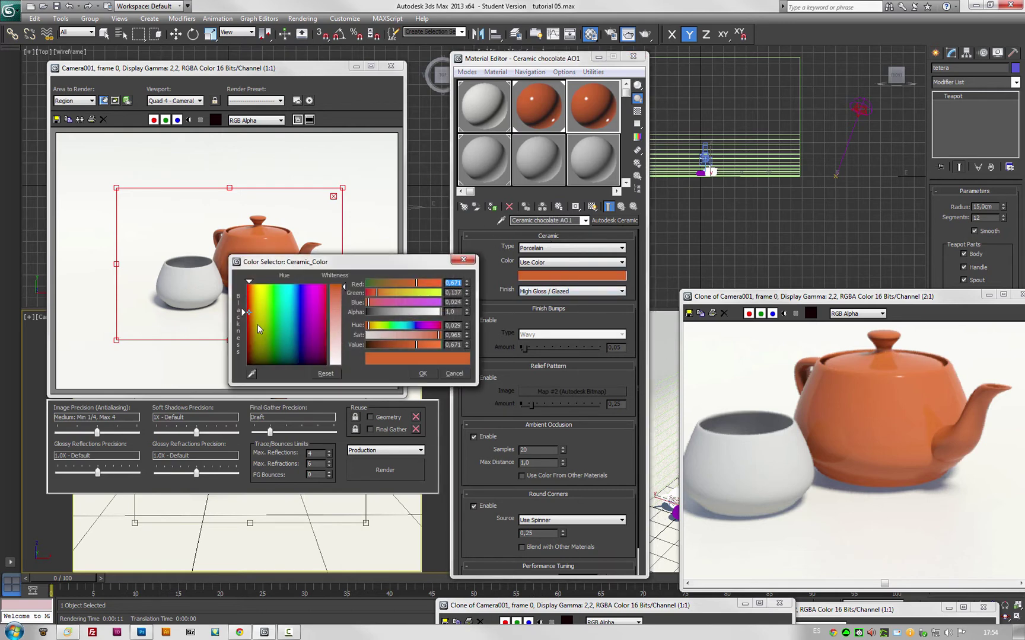
{"action": "left_click_drag", "start_coordinate": [416, 345], "coordinate": [373, 346]}
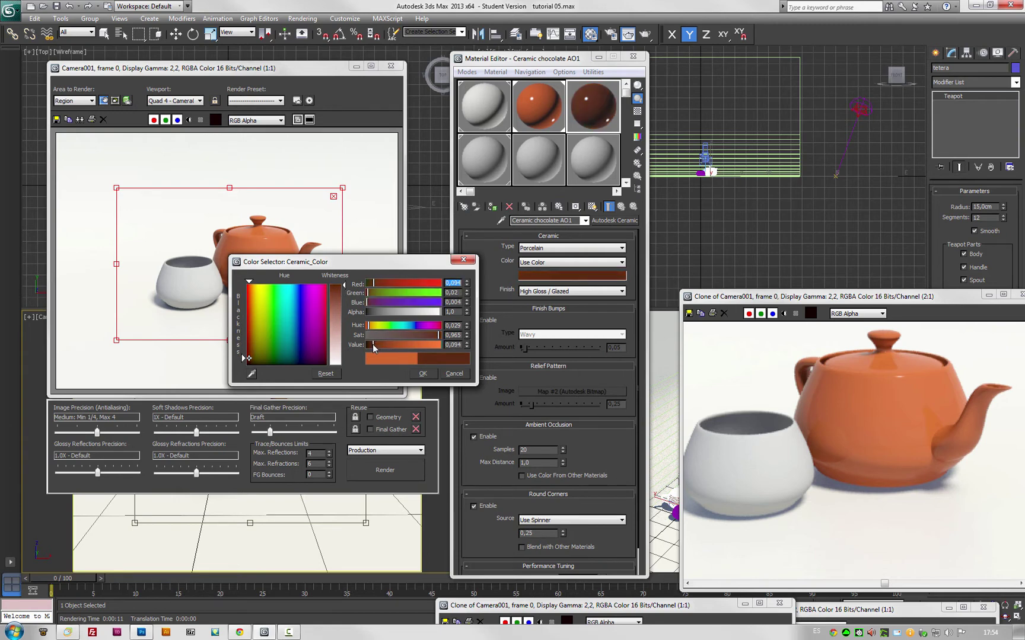
{"action": "left_click_drag", "start_coordinate": [439, 336], "coordinate": [421, 338]}
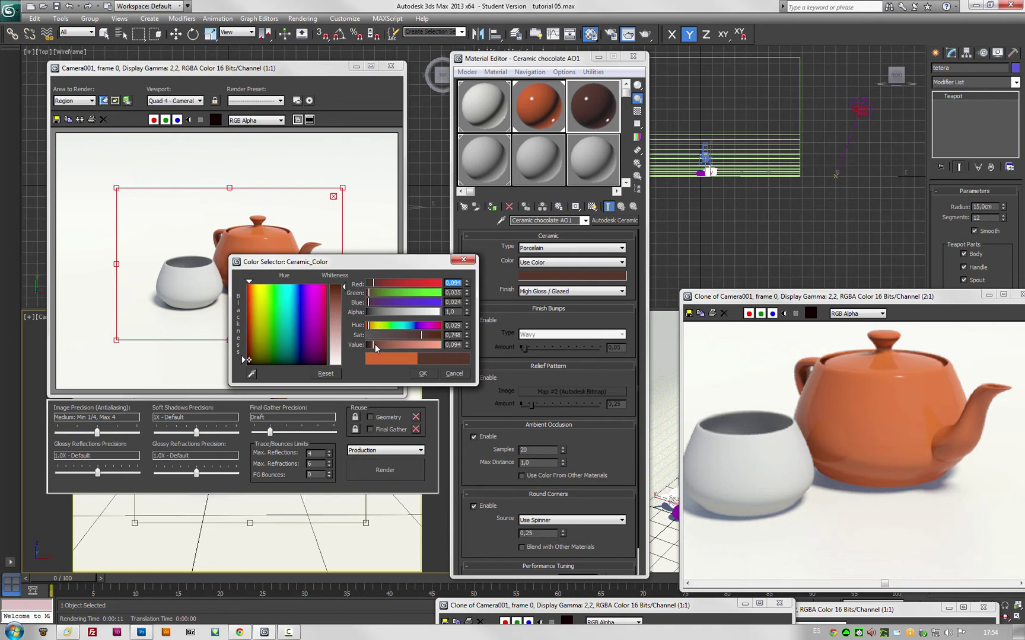
{"action": "left_click_drag", "start_coordinate": [373, 347], "coordinate": [369, 346]}
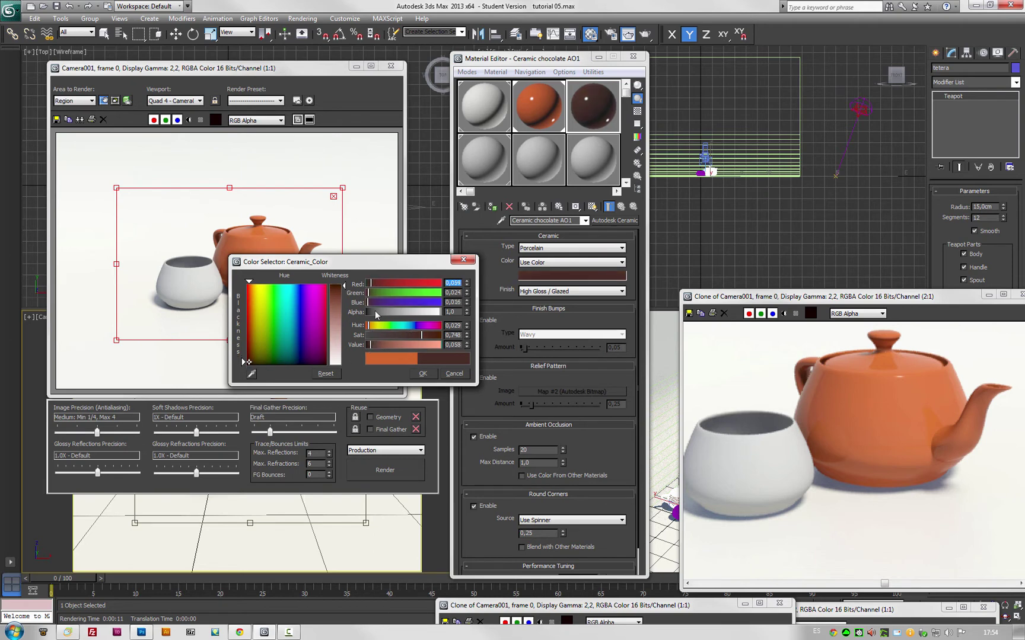
{"action": "left_click_drag", "start_coordinate": [369, 292], "coordinate": [369, 294]}
{"action": "left_click", "coordinate": [423, 373]}
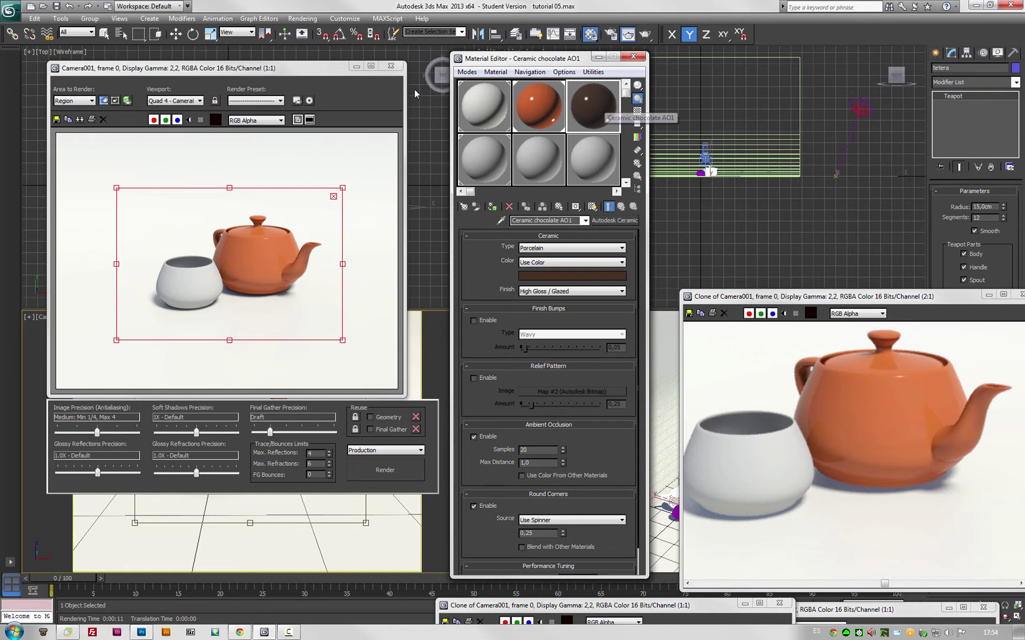
Close the render window, leave region editing in the camera view, and assign Ceramic chocolate AO1 to the bowl
{"action": "left_click", "coordinate": [391, 65]}
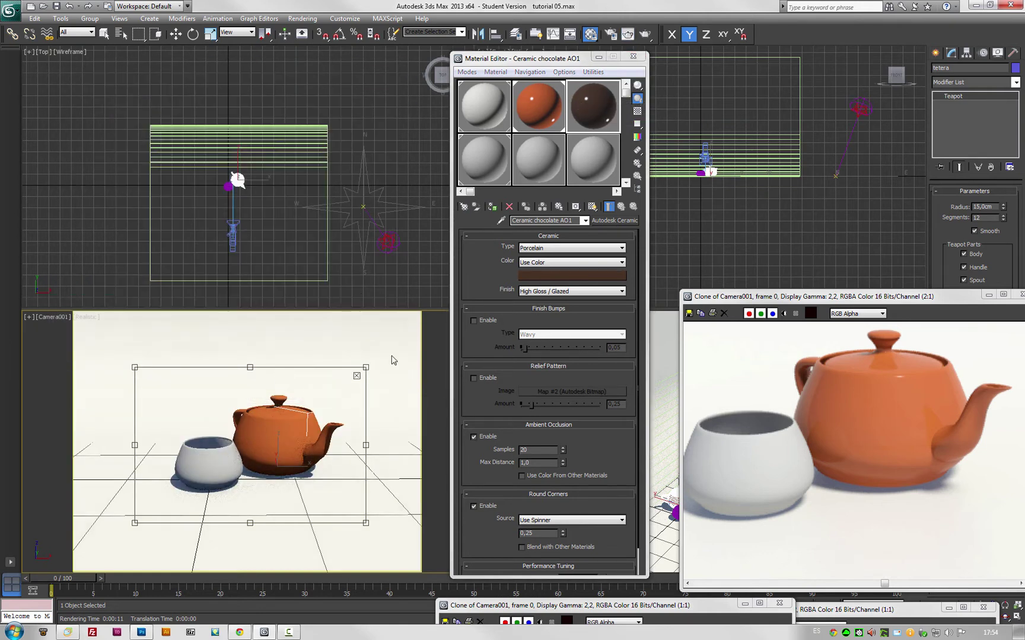
{"action": "left_click", "coordinate": [357, 376]}
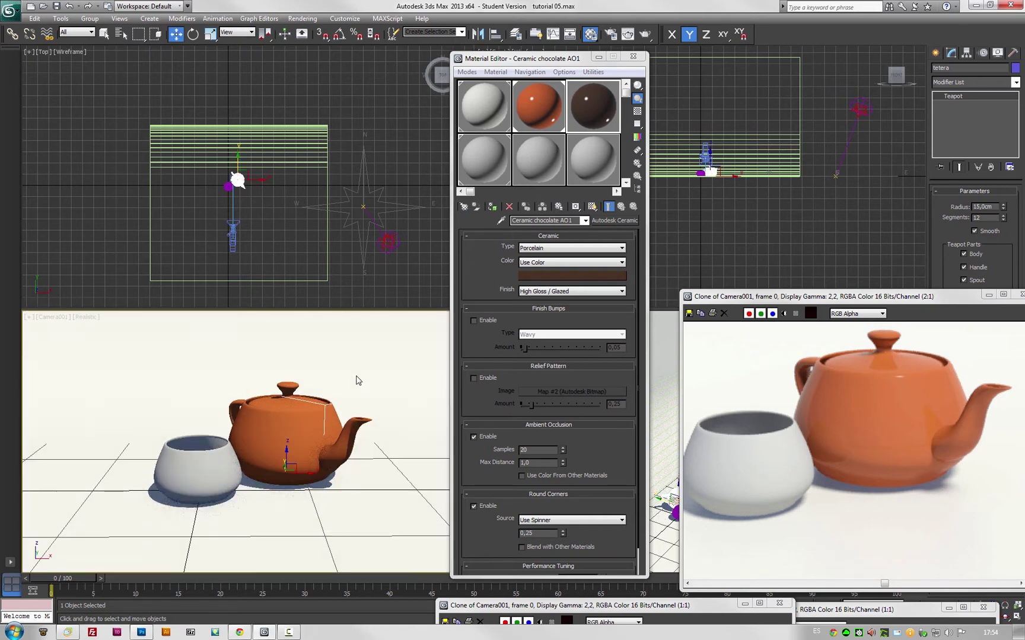
{"action": "left_click", "coordinate": [224, 468]}
{"action": "left_click", "coordinate": [492, 208]}
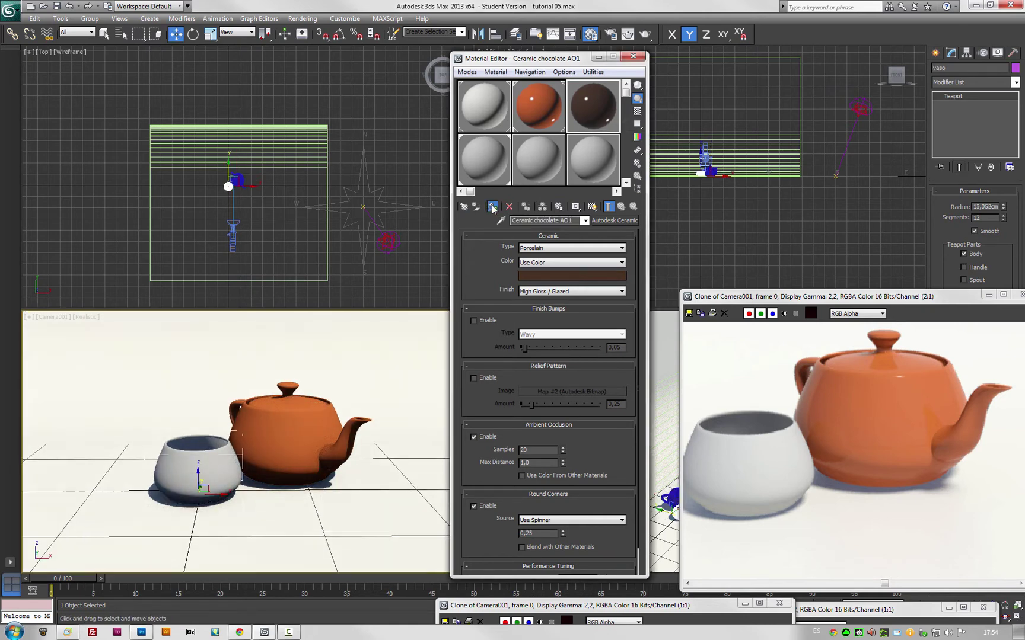
{"action": "left_click_drag", "start_coordinate": [560, 63], "coordinate": [743, 86]}
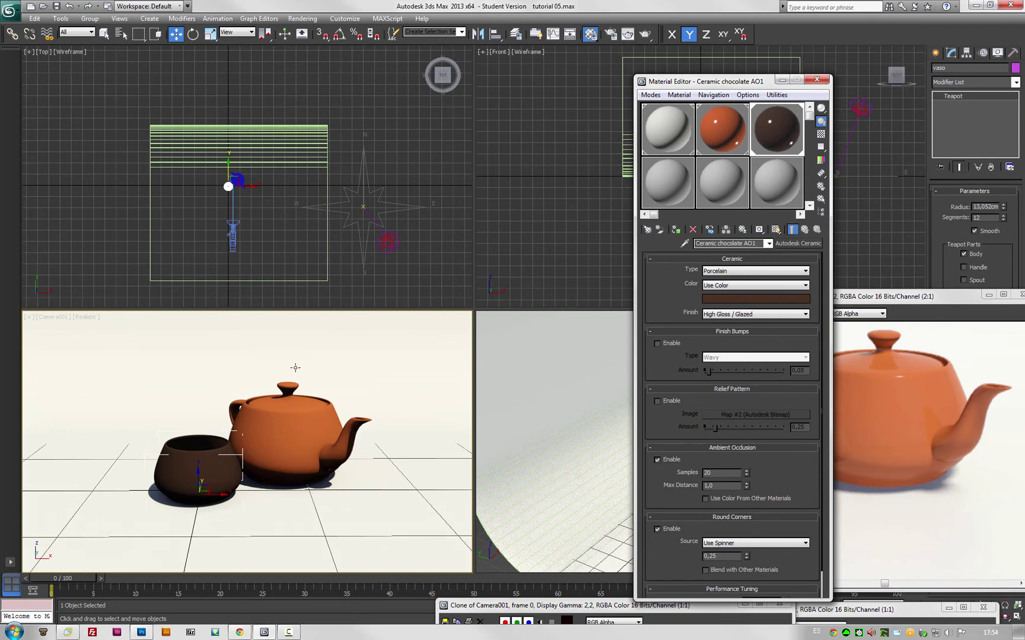
Set the render output size to 1024 by 768 and render the camera region
{"action": "left_click", "coordinate": [611, 34]}
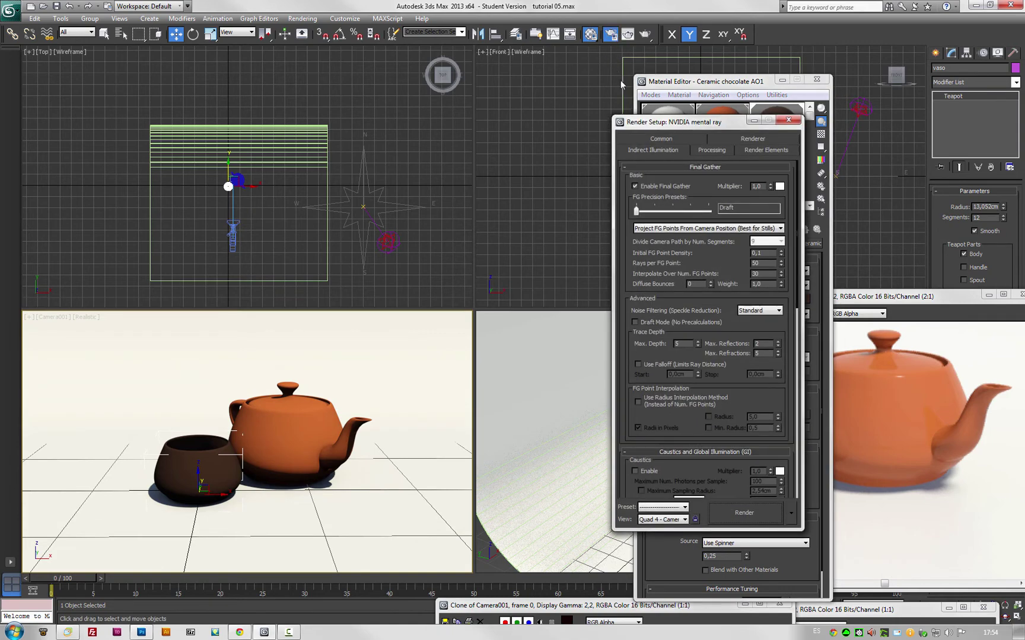
{"action": "left_click", "coordinate": [669, 141]}
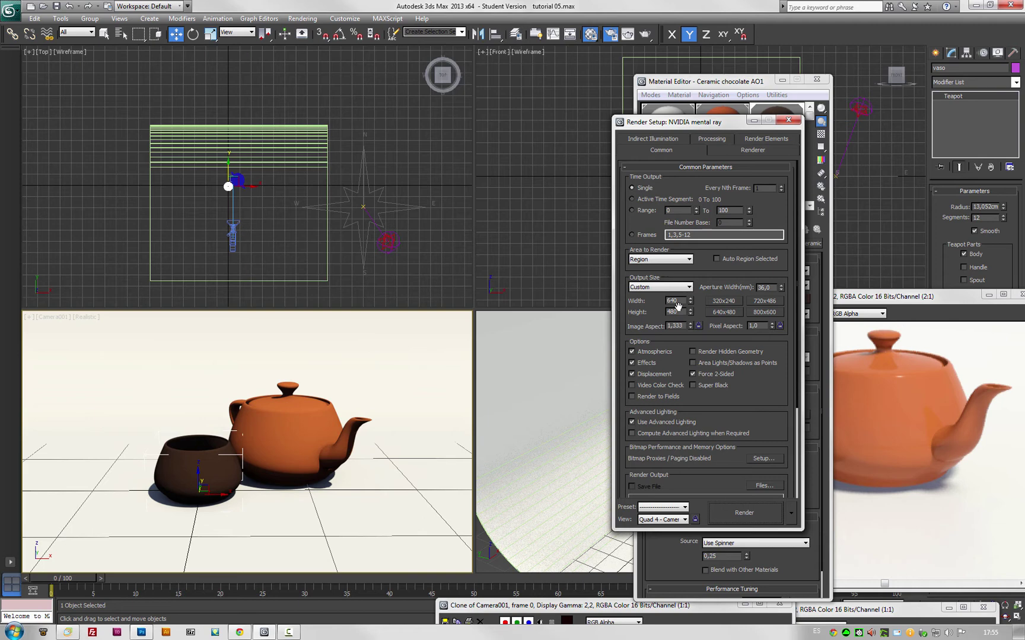
{"action": "key", "text": "Tab"}
{"action": "type", "text": "1024"}
{"action": "key", "text": "Tab"}
{"action": "type", "text": "7"}
{"action": "key", "text": "Return"}
{"action": "left_click", "coordinate": [751, 517]}
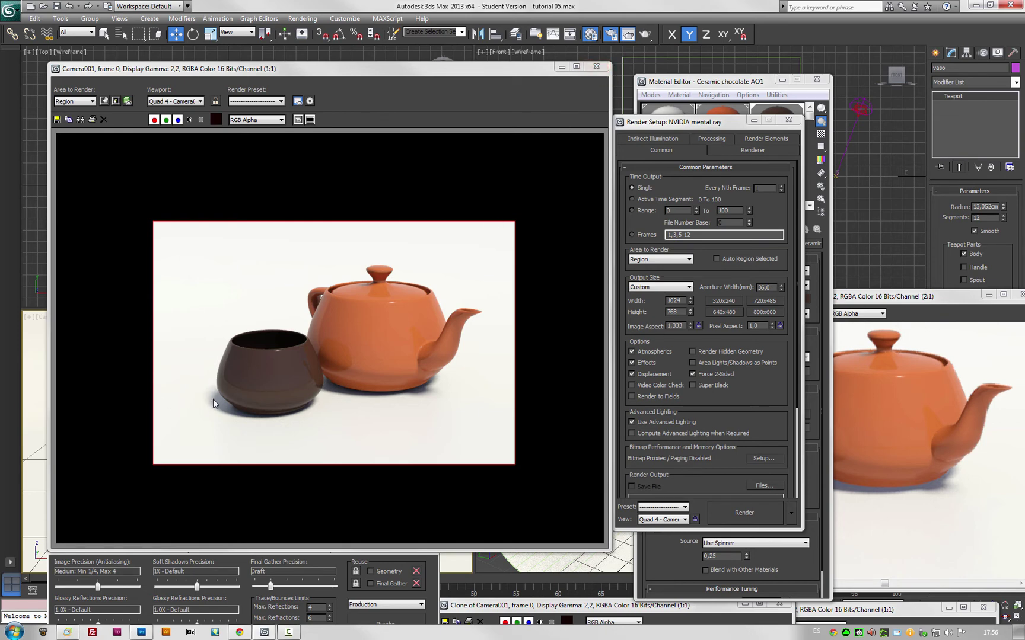
Close the open render and editor windows, set the daylight's mr Sun shadow softness to 50,0, and render the scene again
{"action": "left_click", "coordinate": [596, 66]}
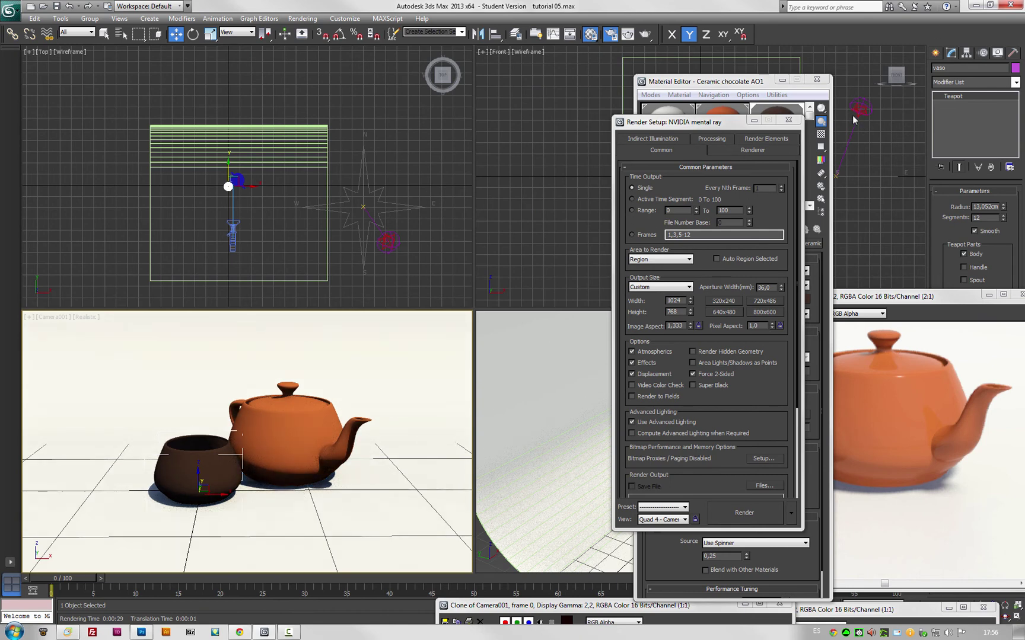
{"action": "left_click", "coordinate": [388, 242]}
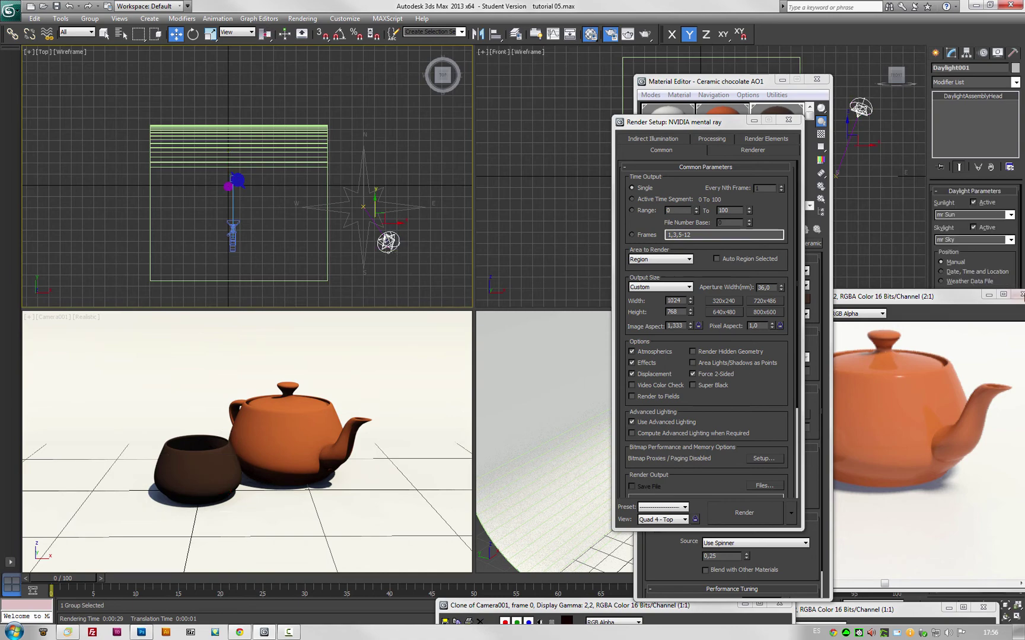
{"action": "left_click", "coordinate": [1022, 294]}
{"action": "left_click", "coordinate": [788, 119]}
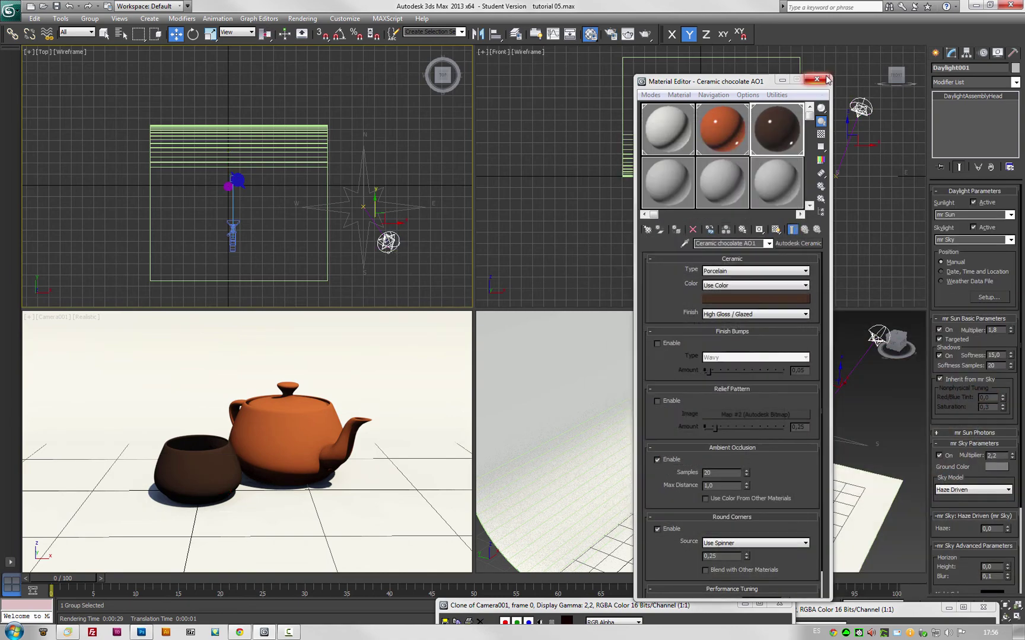
{"action": "left_click", "coordinate": [817, 79]}
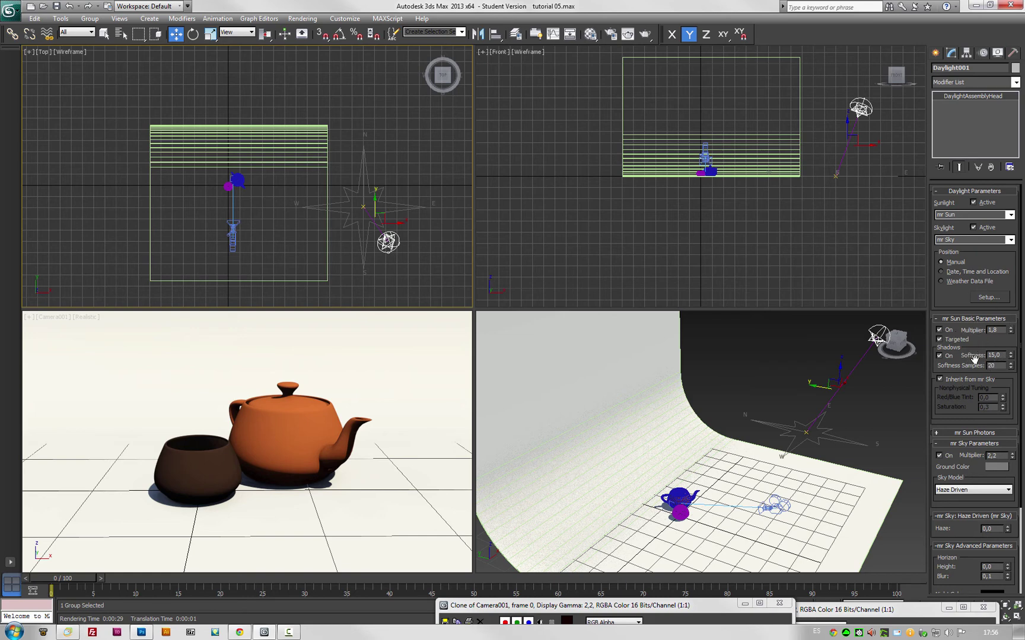
{"action": "double_click", "coordinate": [992, 355]}
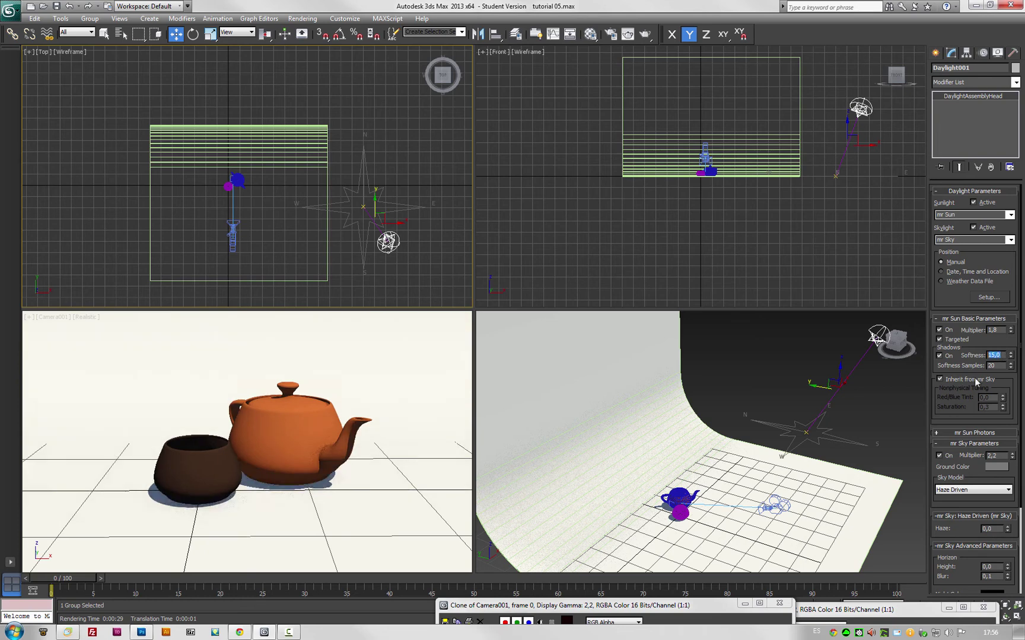
{"action": "type", "text": "50"}
{"action": "key", "text": "Return"}
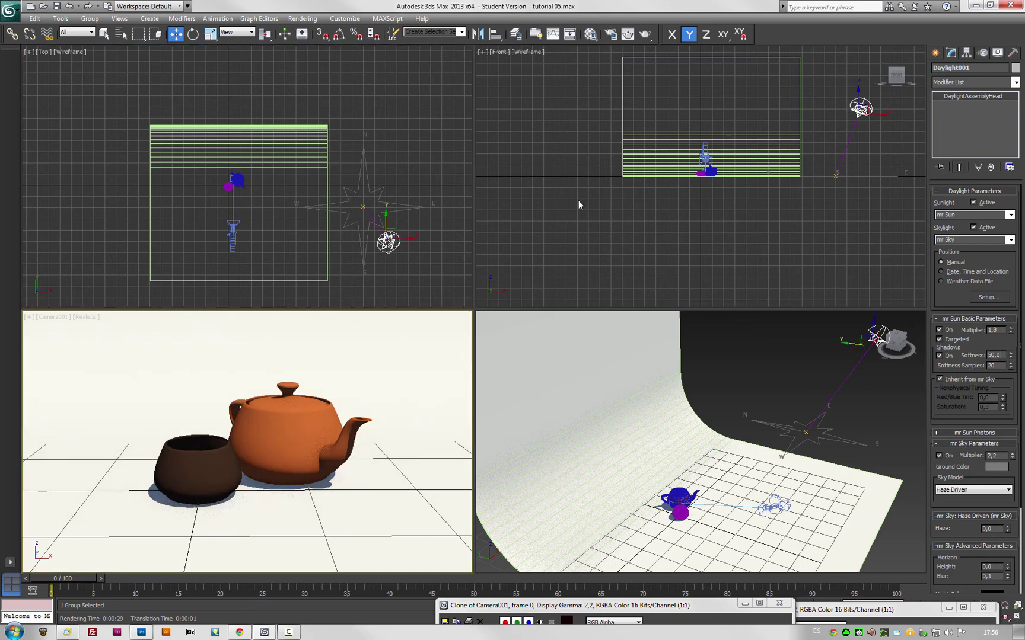
{"action": "left_click", "coordinate": [645, 35]}
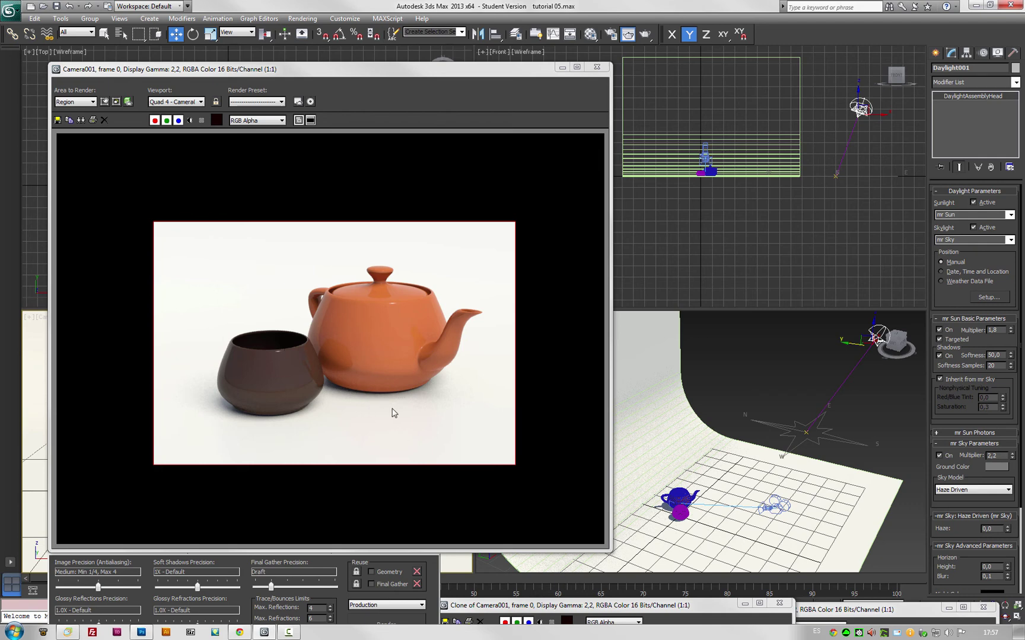
Switch the area to render from Region to View and close the render window
{"action": "left_click", "coordinate": [89, 103]}
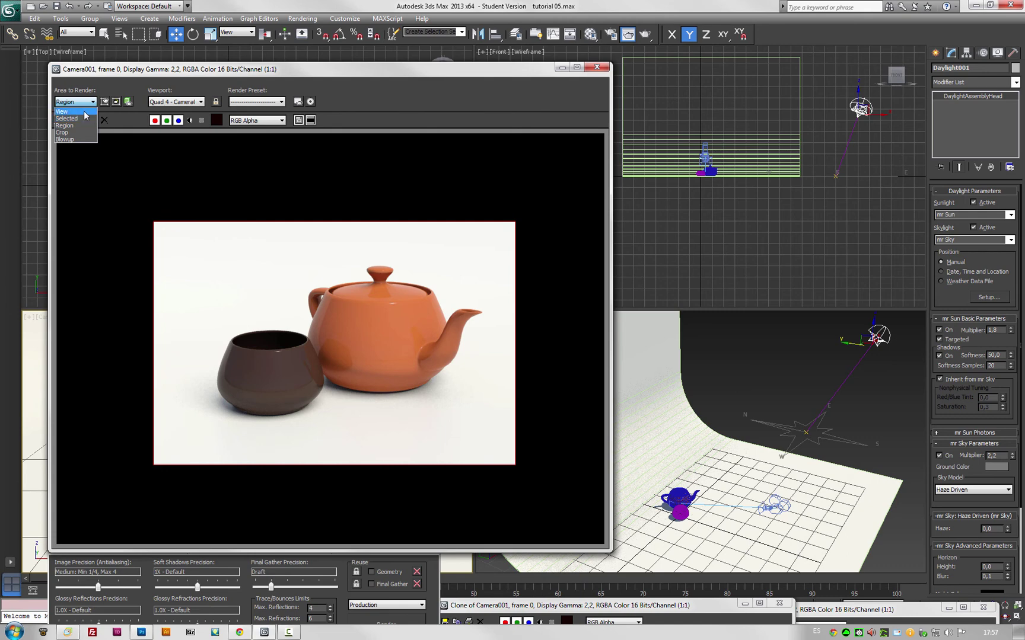
{"action": "left_click", "coordinate": [61, 112]}
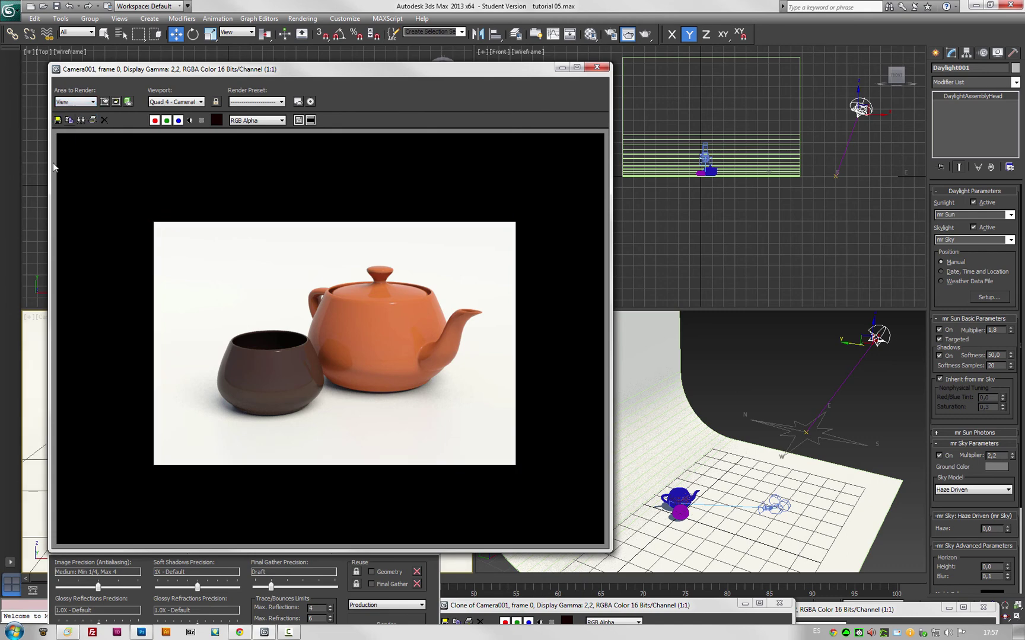
{"action": "left_click", "coordinate": [603, 68]}
{"action": "right_click", "coordinate": [442, 350]}
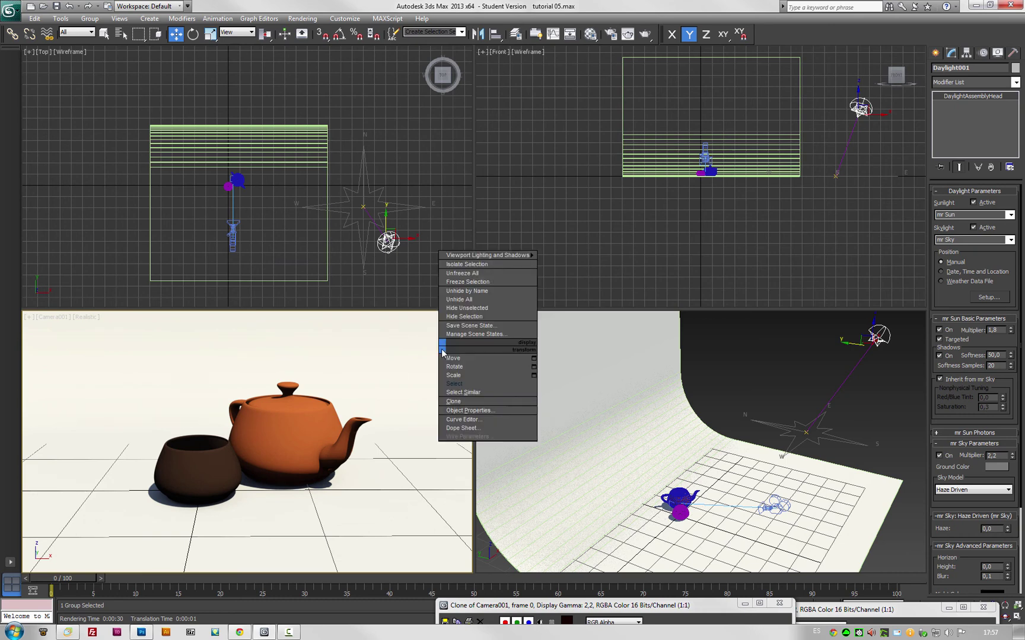
{"action": "left_click", "coordinate": [404, 294]}
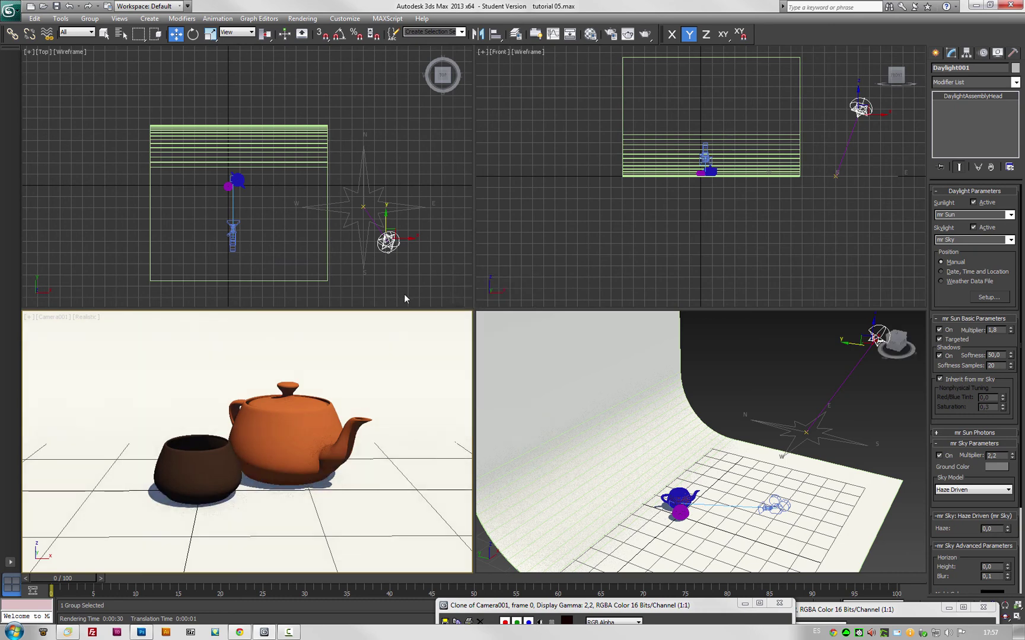
Activate the camera view and set the Final Gather precision preset to High in the render setup
{"action": "left_click", "coordinate": [414, 347]}
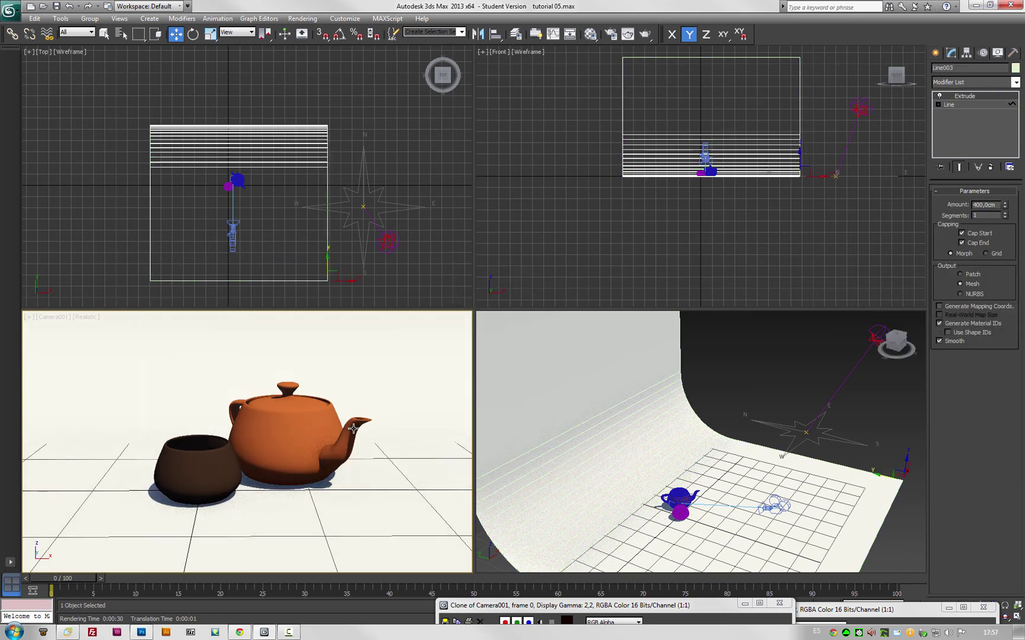
{"action": "left_click", "coordinate": [611, 35]}
{"action": "left_click", "coordinate": [652, 139]}
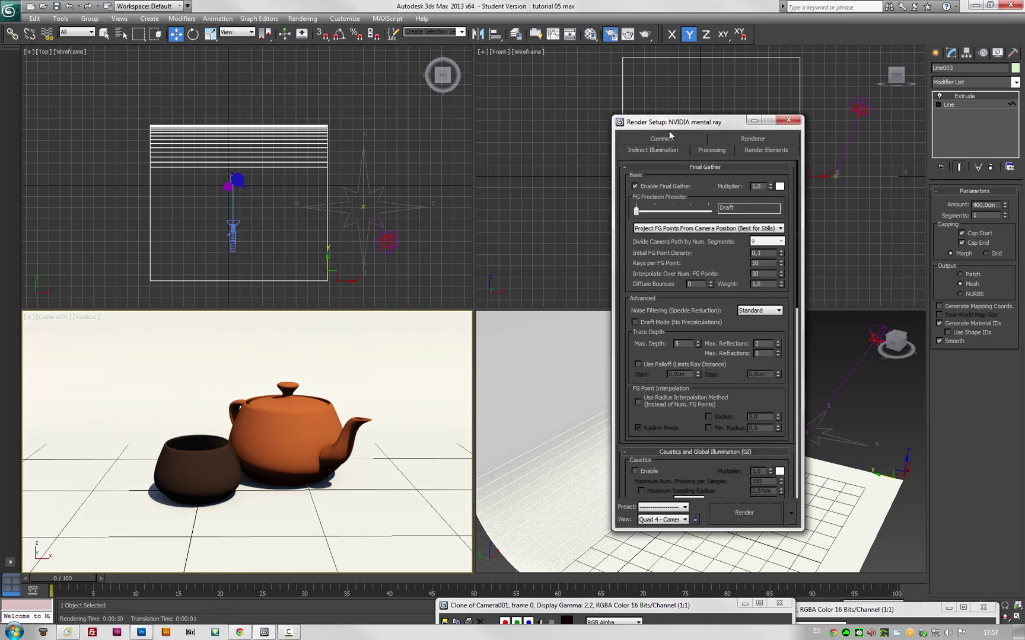
{"action": "left_click_drag", "start_coordinate": [679, 122], "coordinate": [526, 120]}
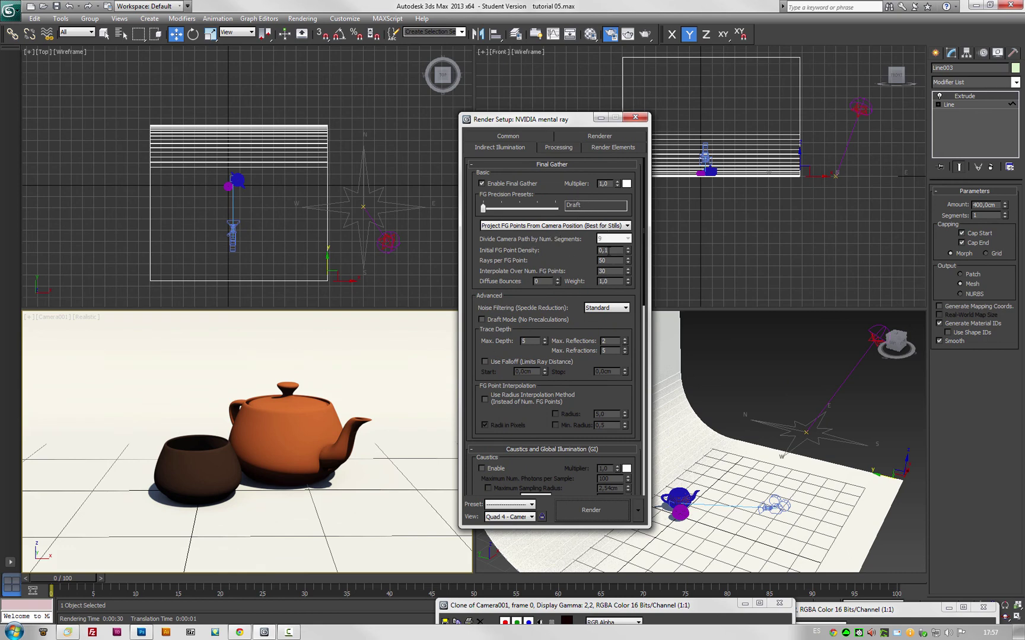
{"action": "left_click", "coordinate": [522, 209]}
{"action": "left_click_drag", "start_coordinate": [521, 211], "coordinate": [536, 213]}
Render the full camera view with the common output settings and move the Render Setup window off the rendered image
{"action": "left_click", "coordinate": [521, 138]}
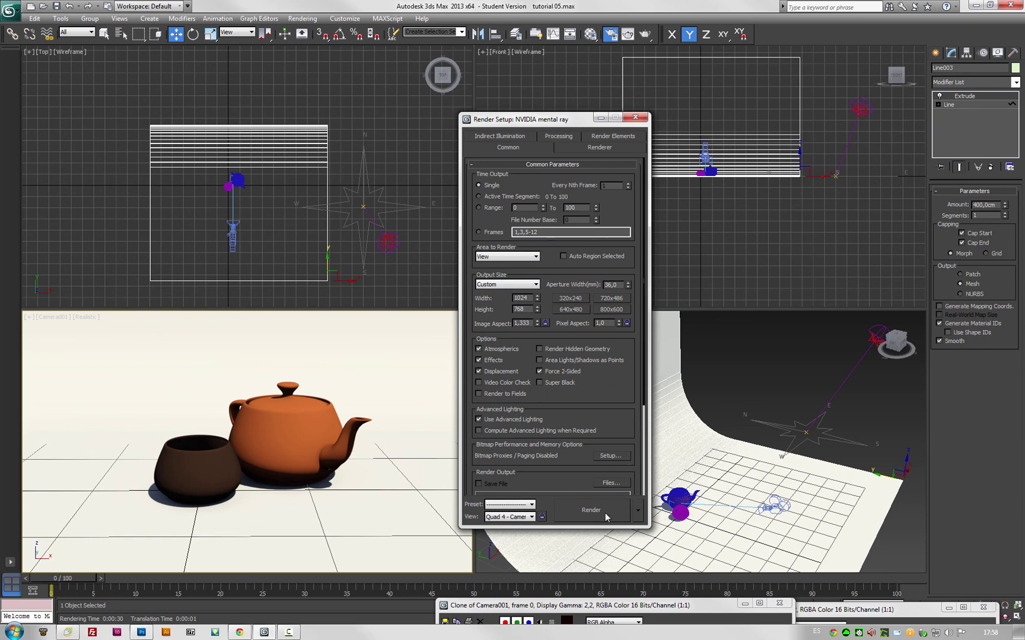
{"action": "left_click", "coordinate": [604, 515]}
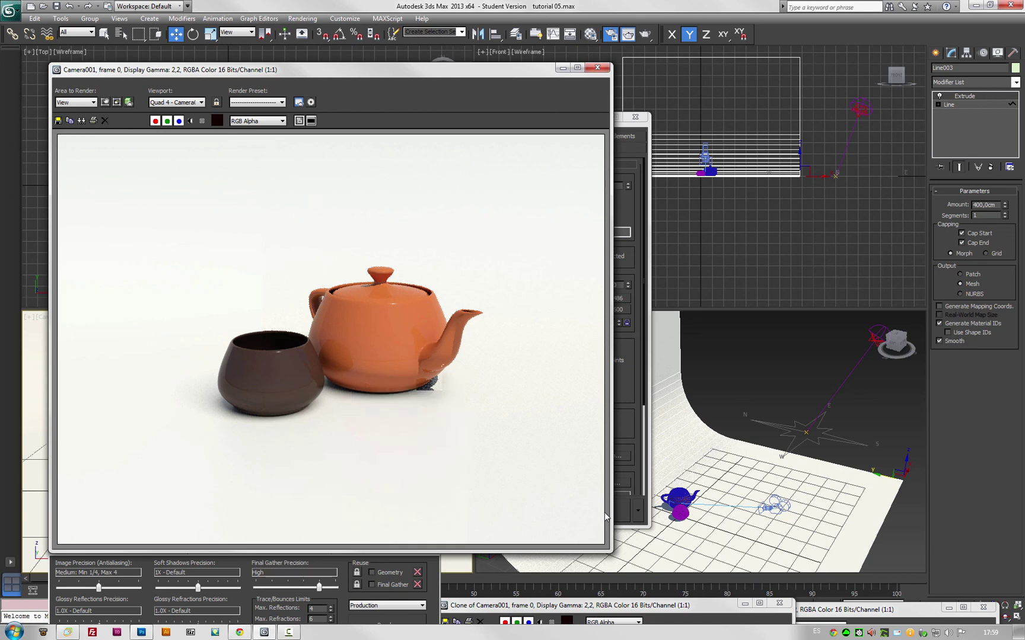
{"action": "left_click", "coordinate": [618, 511]}
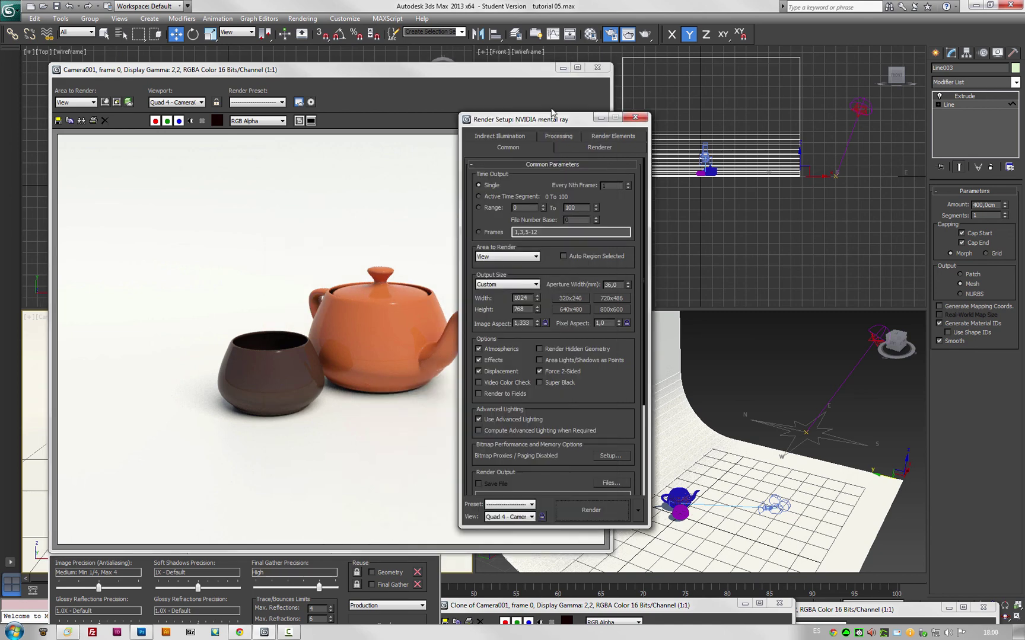
{"action": "left_click_drag", "start_coordinate": [549, 117], "coordinate": [669, 127]}
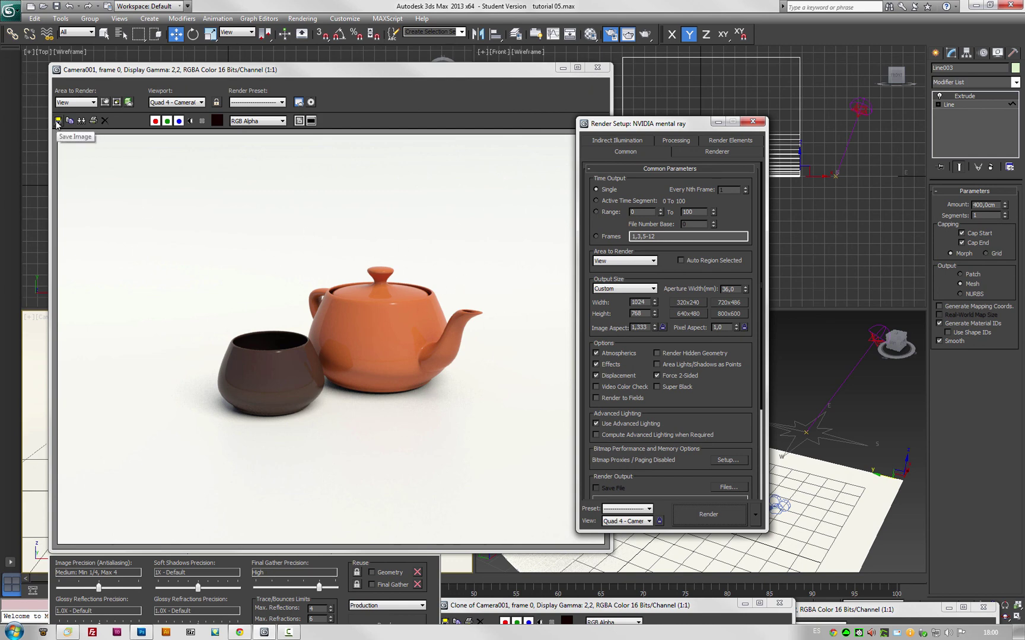
Save the rendered image as a JPEG file named render 01 in the 3D studio tutorial folder, and close the render and Render Setup windows
{"action": "left_click", "coordinate": [58, 122]}
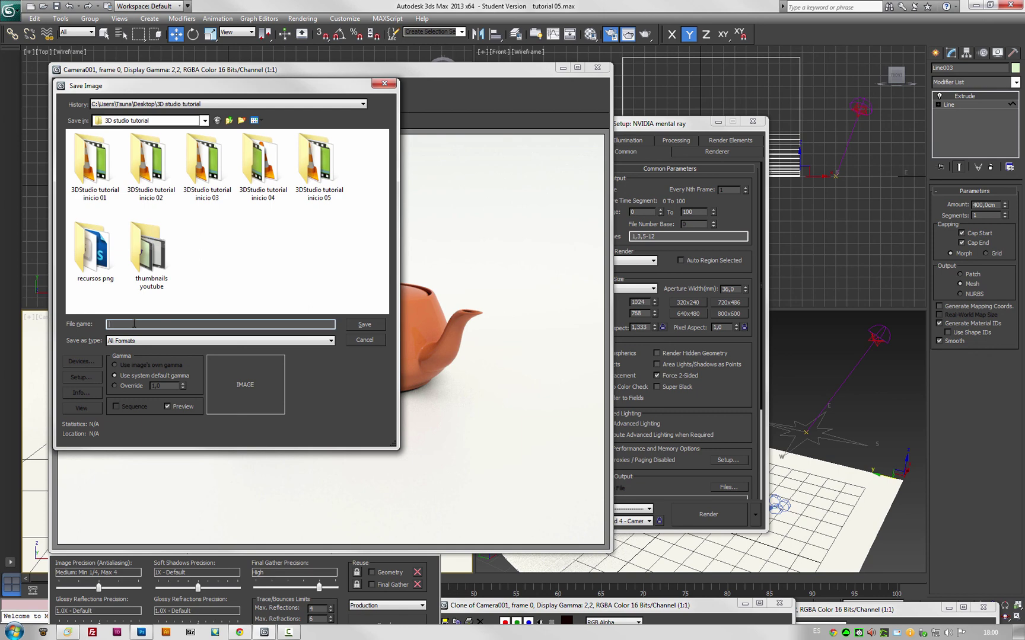
{"action": "type", "text": "render 01"}
{"action": "left_click", "coordinate": [158, 341]}
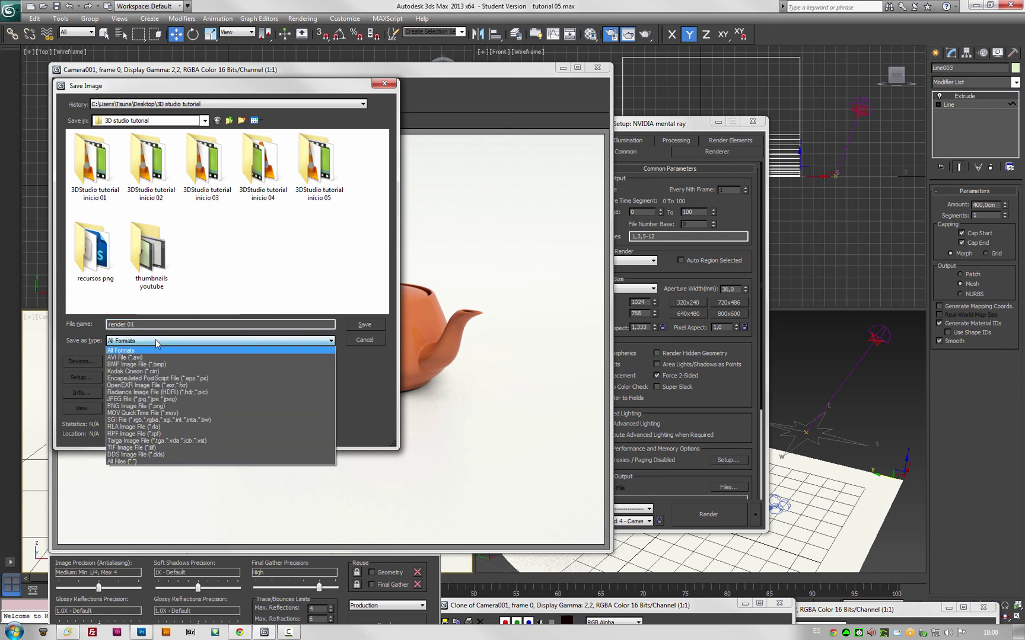
{"action": "left_click", "coordinate": [140, 400]}
{"action": "left_click", "coordinate": [364, 325]}
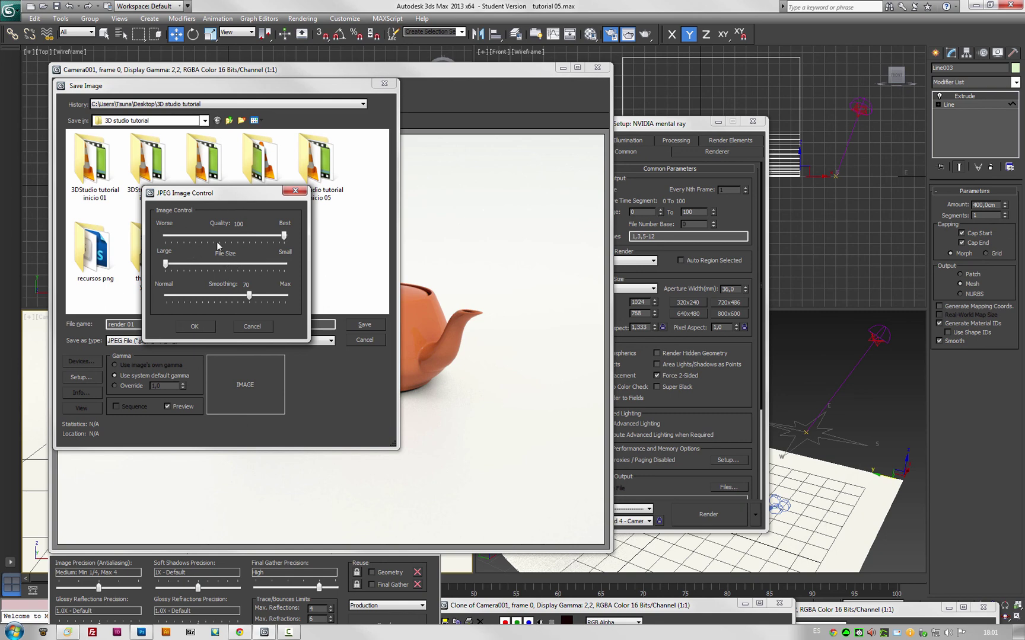
{"action": "left_click", "coordinate": [199, 326]}
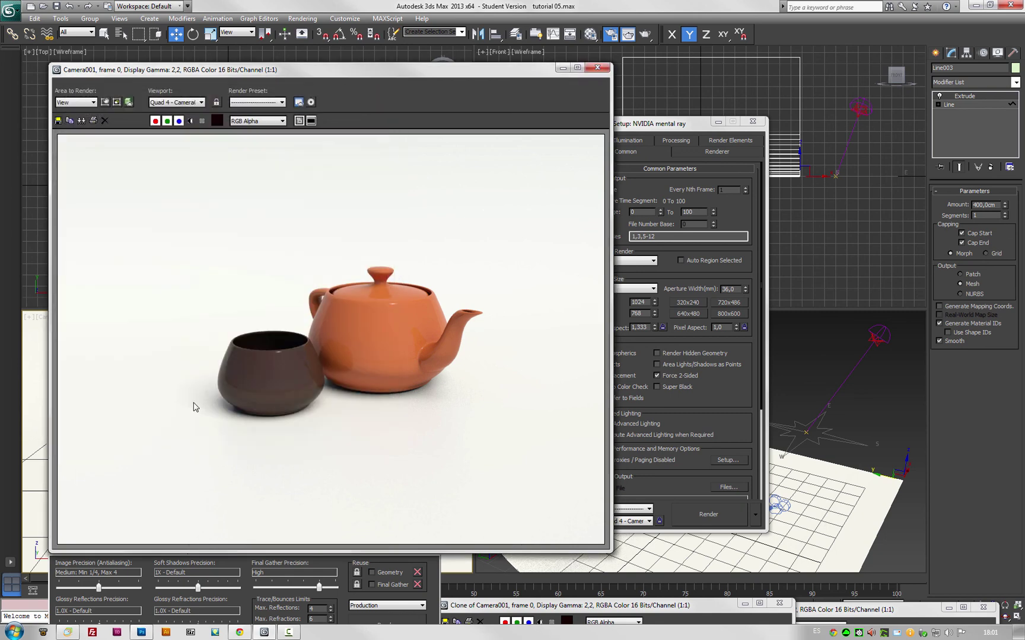
{"action": "left_click", "coordinate": [597, 67]}
{"action": "left_click", "coordinate": [753, 122]}
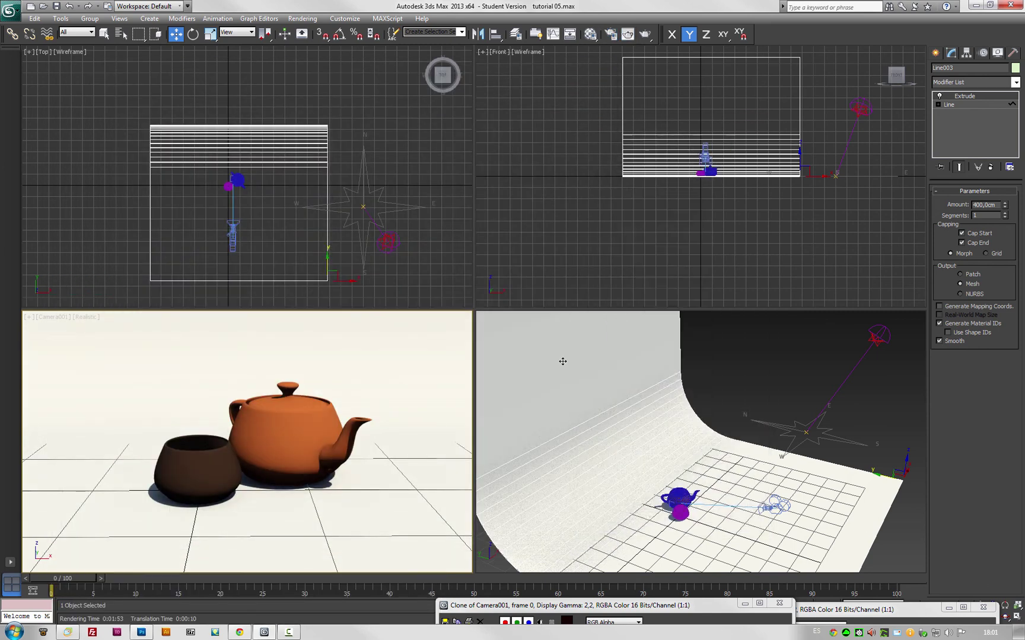